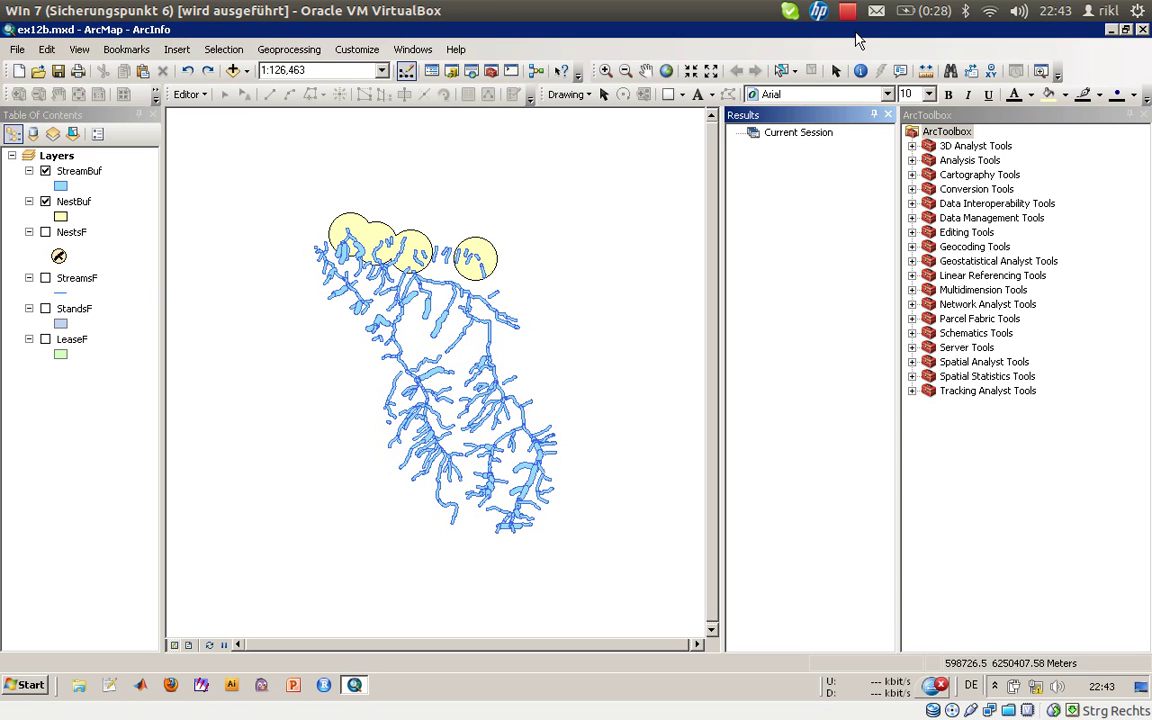
# Preview StandsF, zoom into the northern nest/stream buffer area, then hide StandsF again.
pyautogui.click(45, 308)
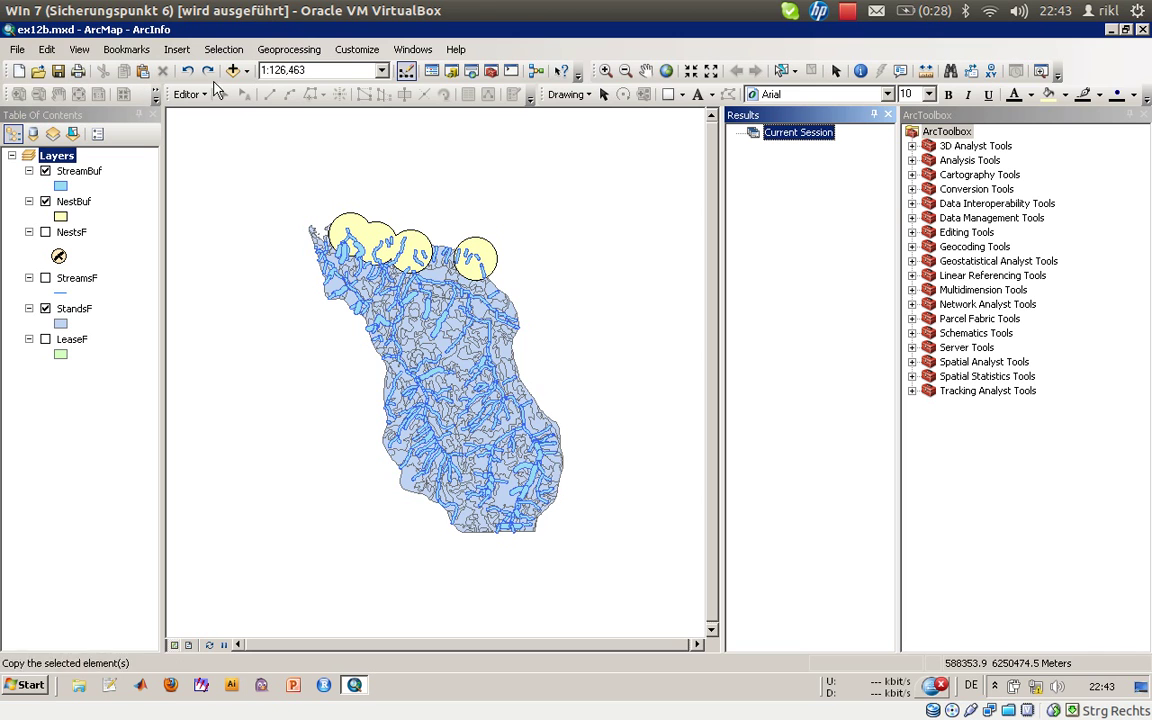
pyautogui.click(605, 70)
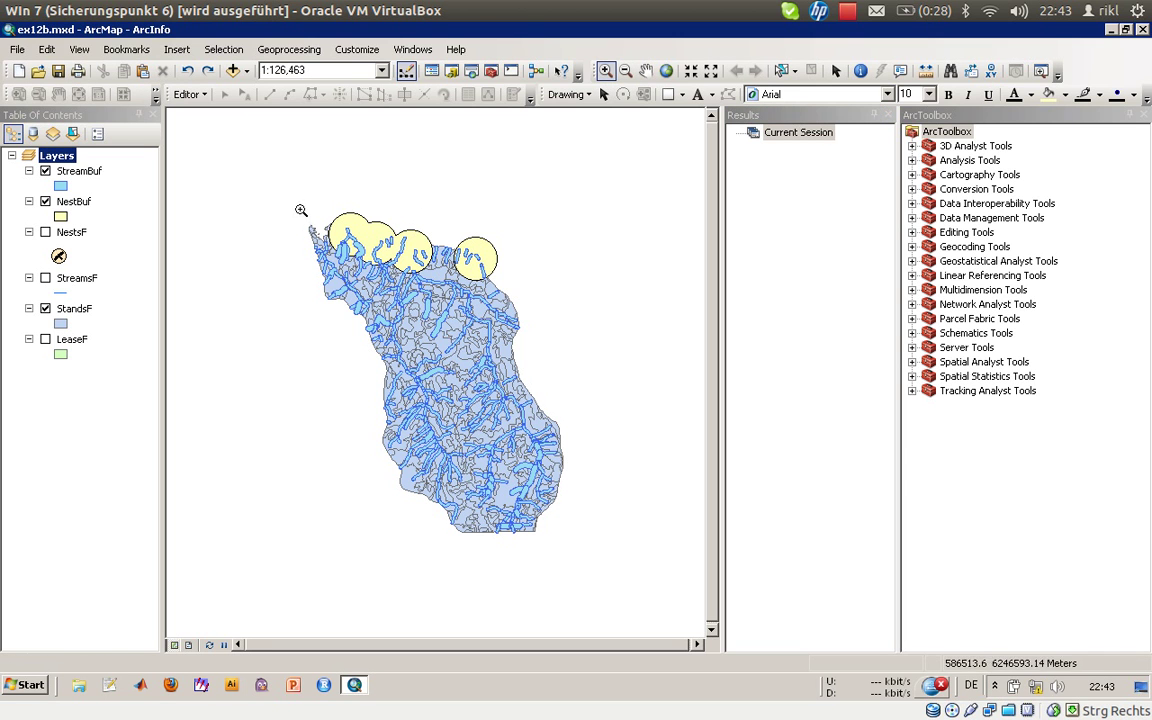
pyautogui.moveTo(299, 210); pyautogui.dragTo(545, 320)
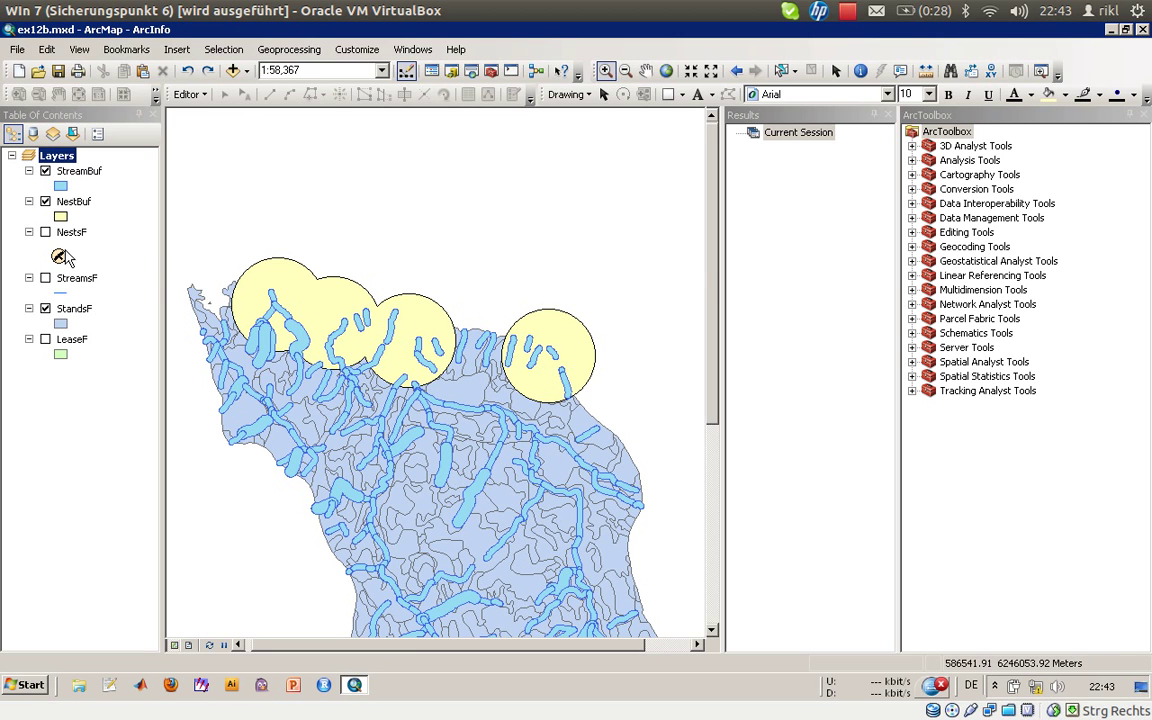
pyautogui.click(45, 308)
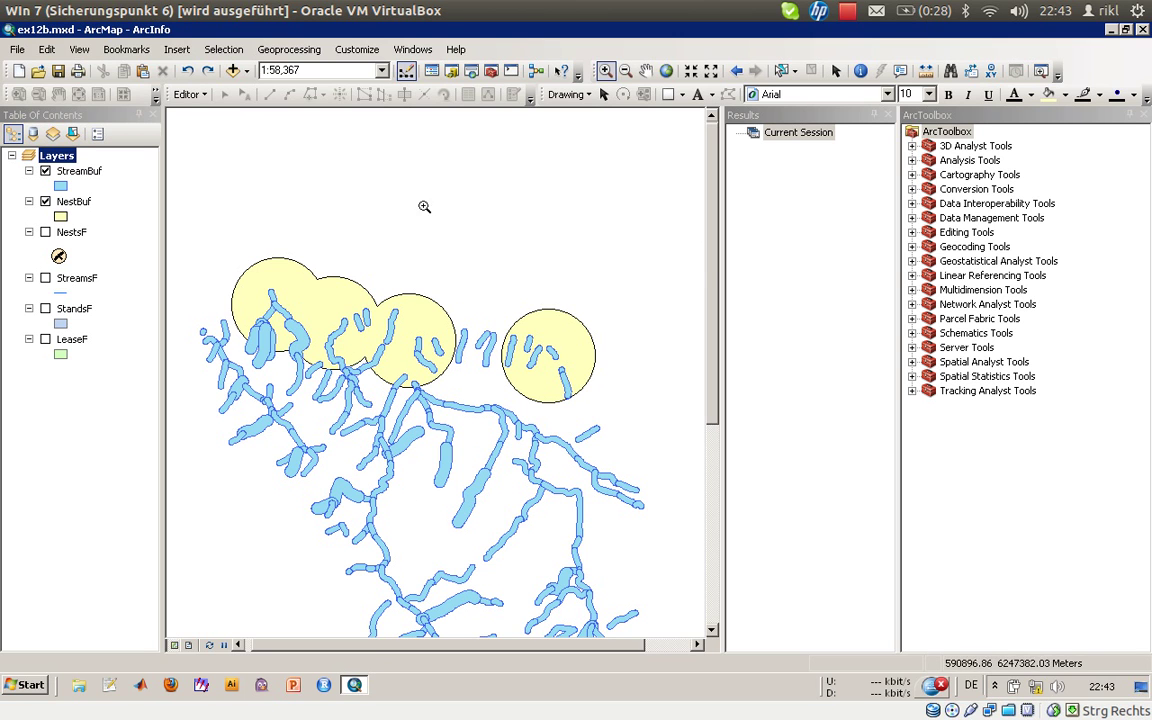
# Open the Union tool from the Geoprocessing menu and look through its help.
pyautogui.click(278, 50)
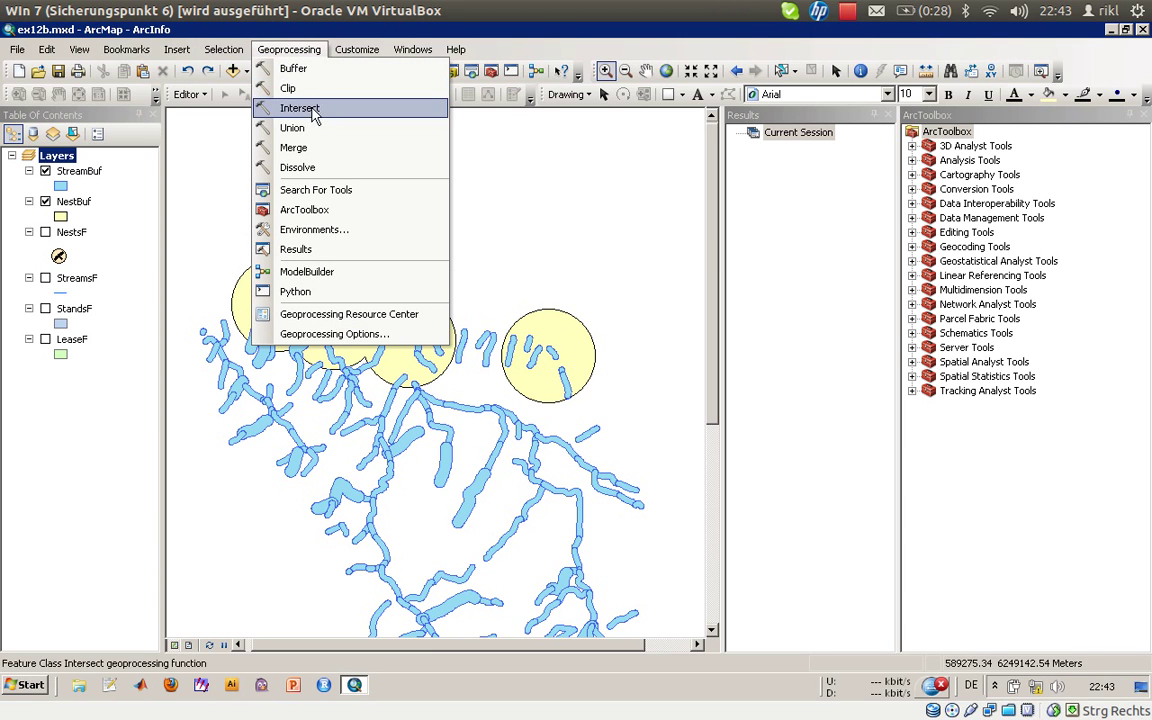
pyautogui.click(912, 160)
pyautogui.click(929, 189)
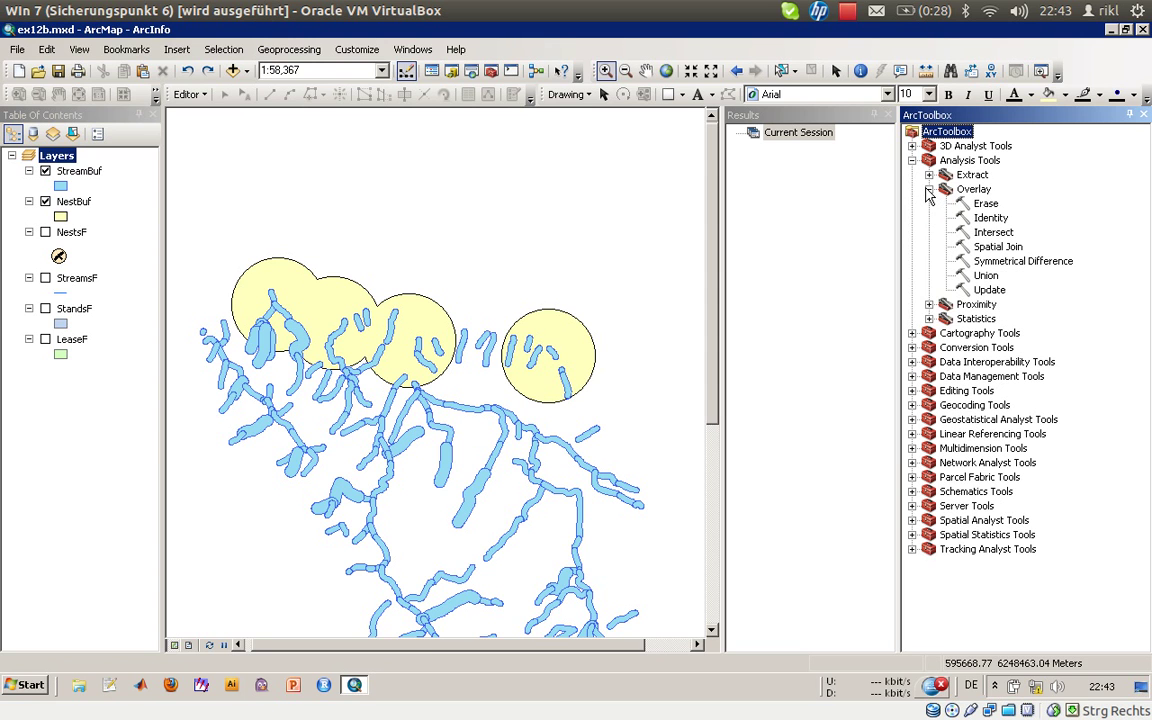
pyautogui.click(929, 189)
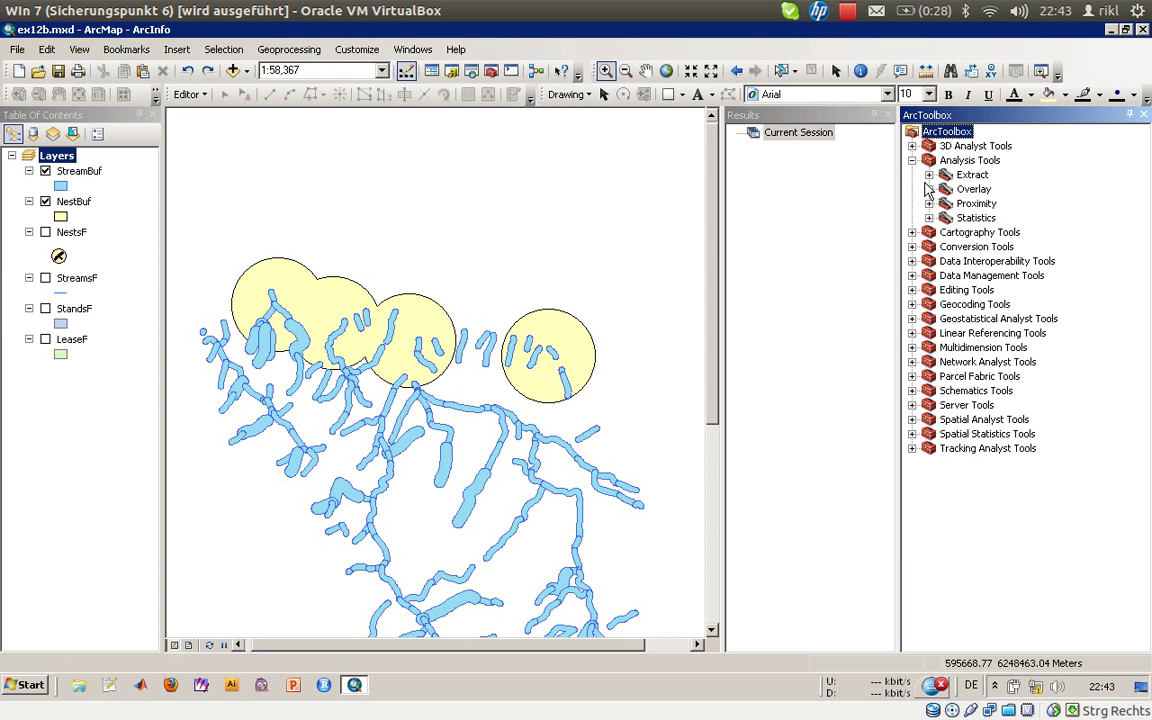
pyautogui.click(912, 160)
pyautogui.click(316, 48)
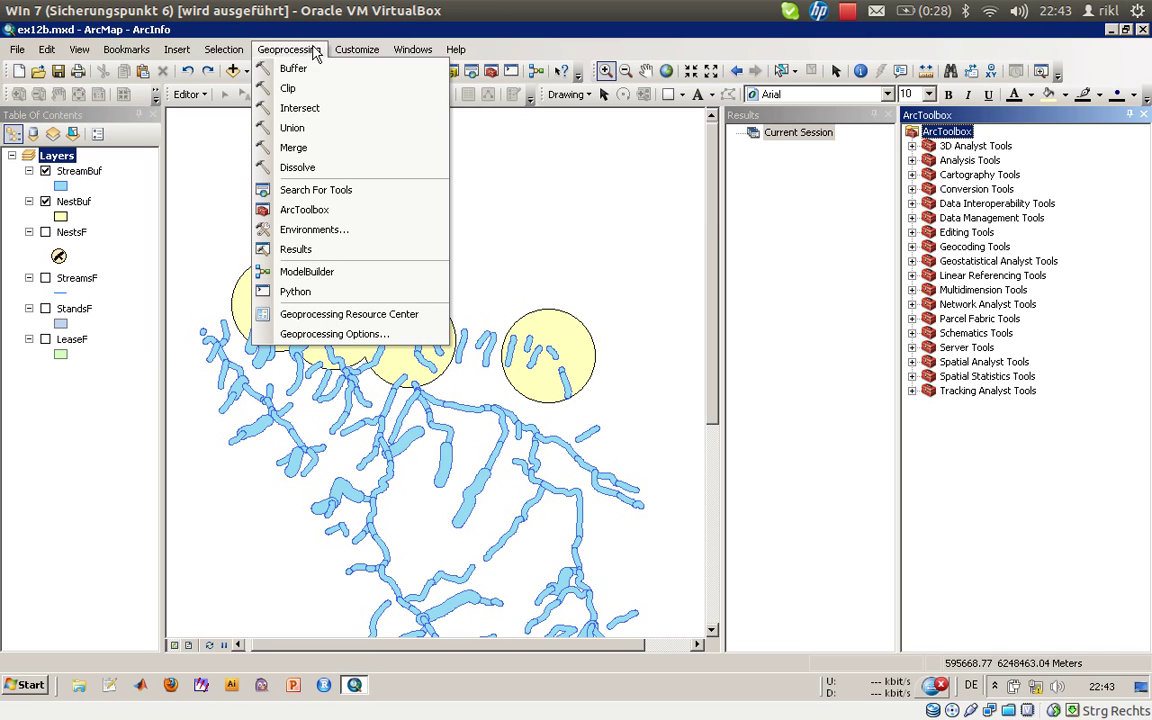
pyautogui.click(316, 129)
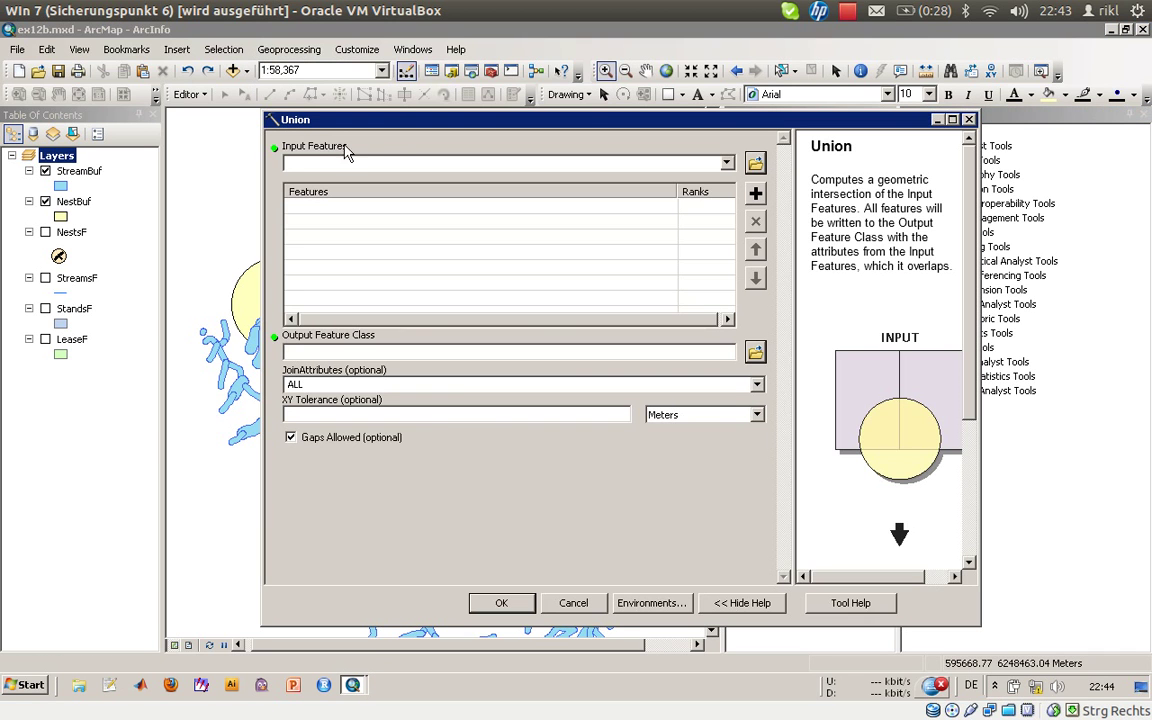
pyautogui.click(727, 164)
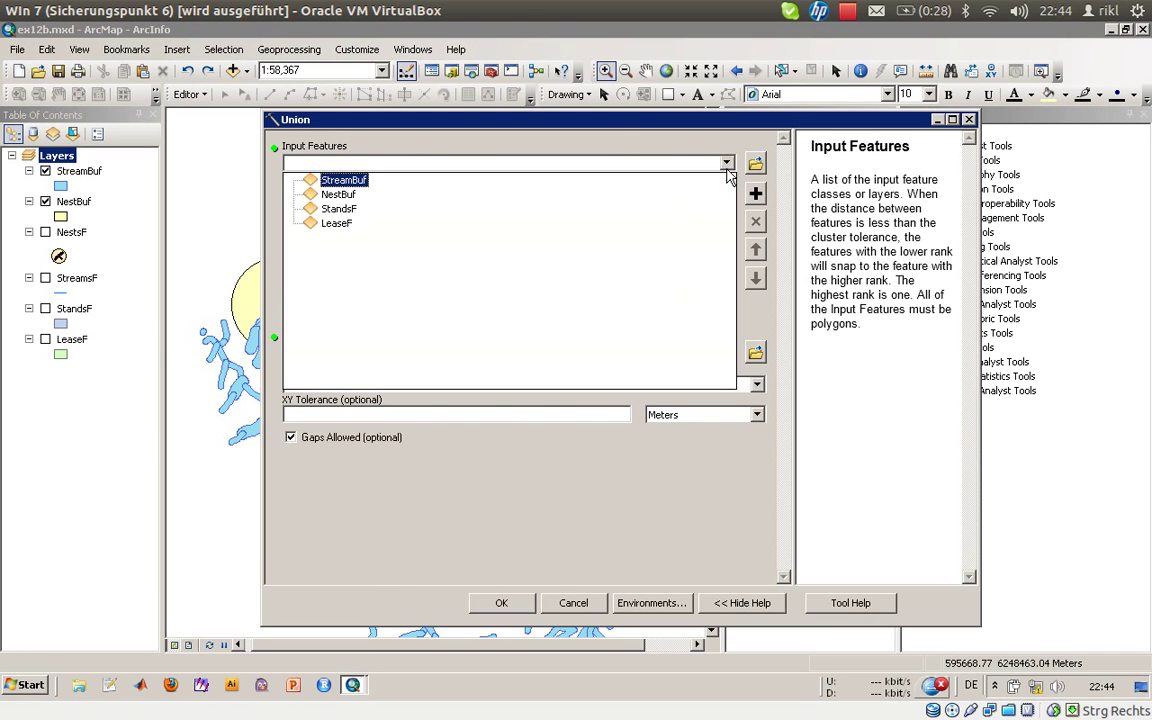
pyautogui.click(727, 166)
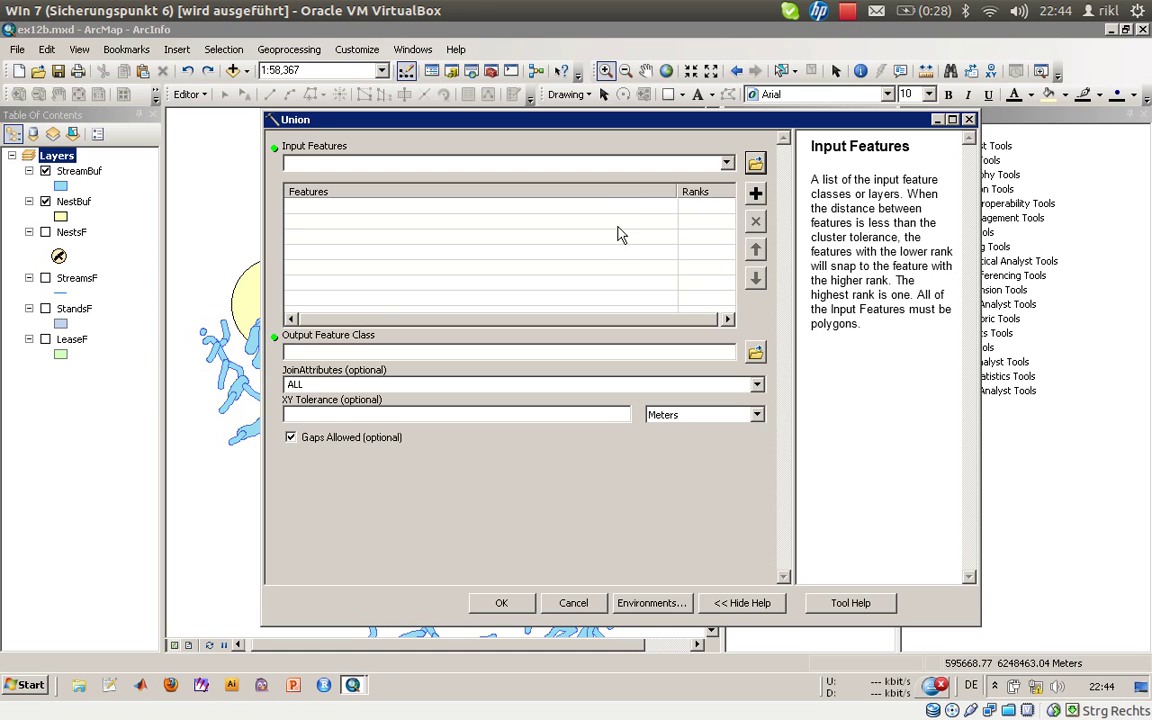
pyautogui.click(555, 511)
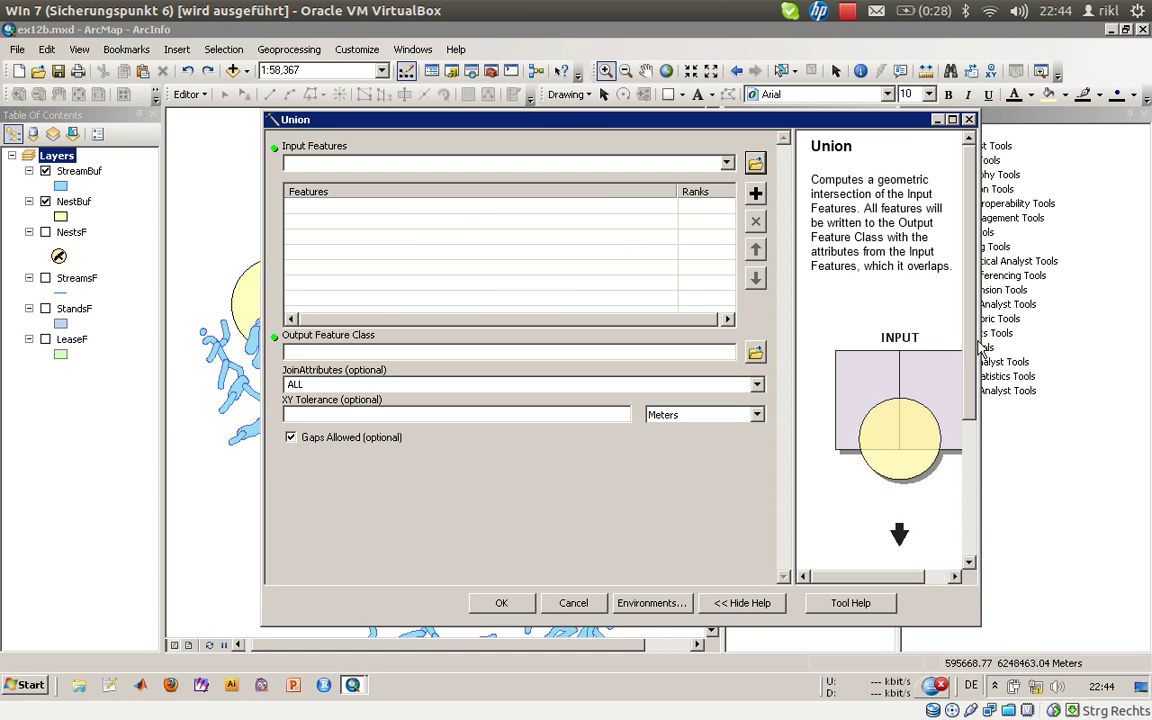
pyautogui.scroll(-3, 885, 440)
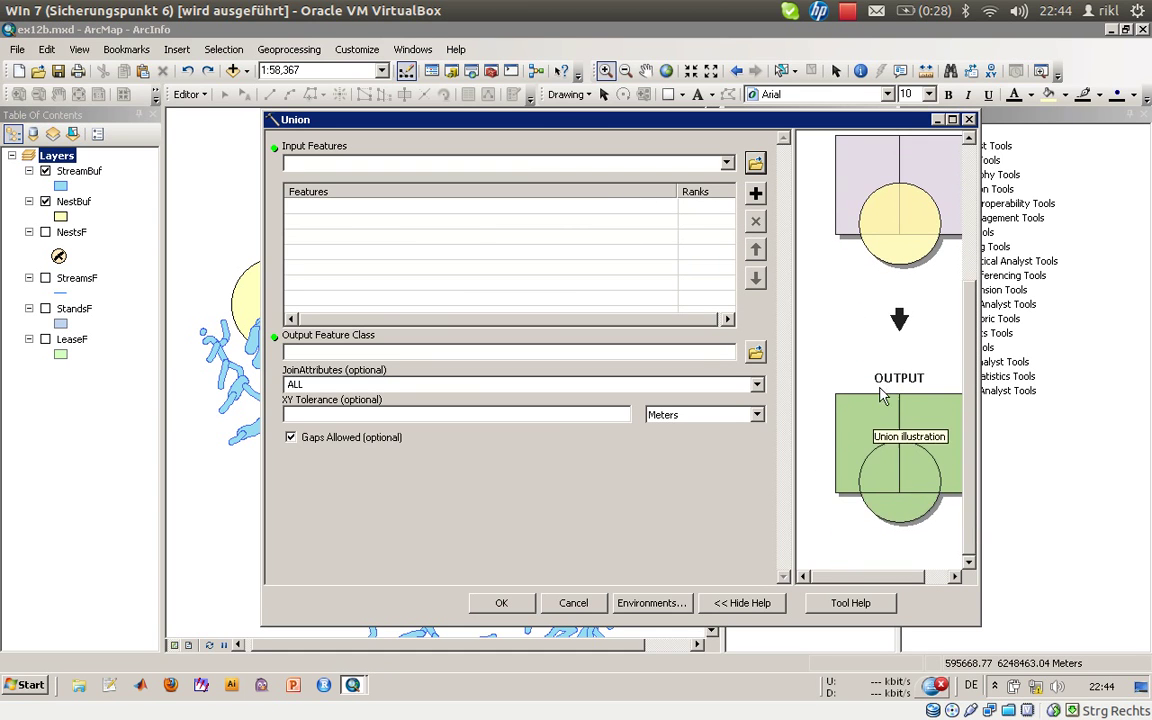
pyautogui.moveTo(966, 470); pyautogui.dragTo(953, 313)
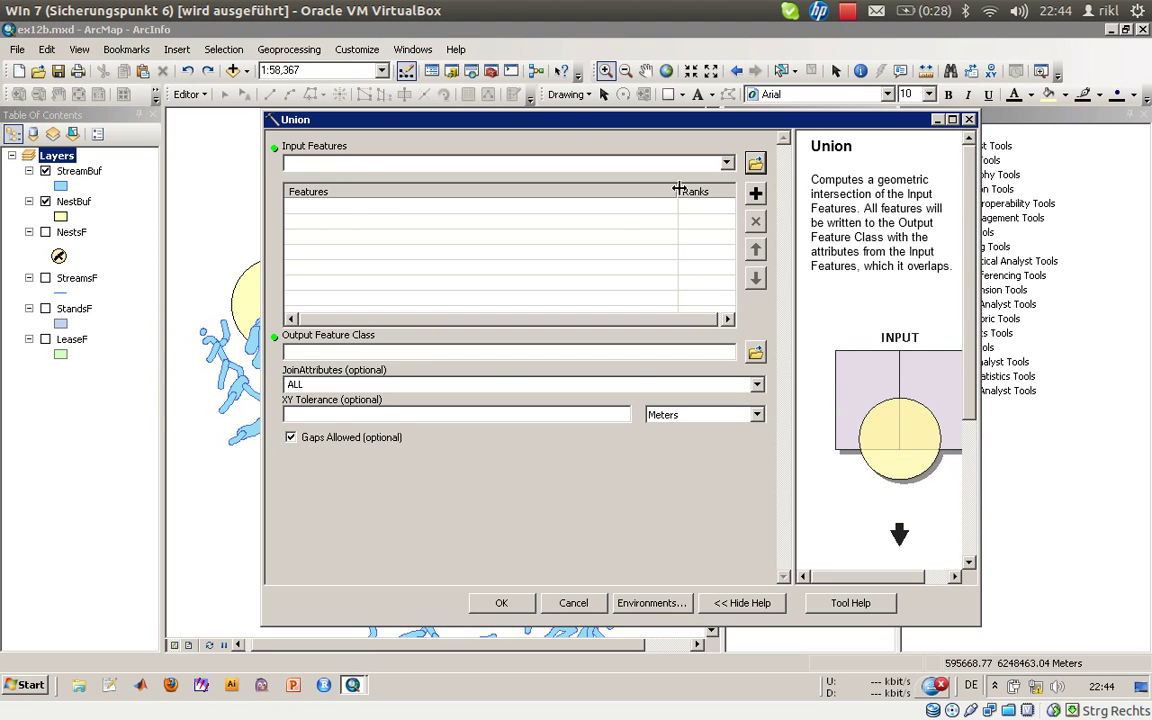
# Add StreamBuf and NestBuf as Union inputs and browse for the output location.
pyautogui.click(726, 164)
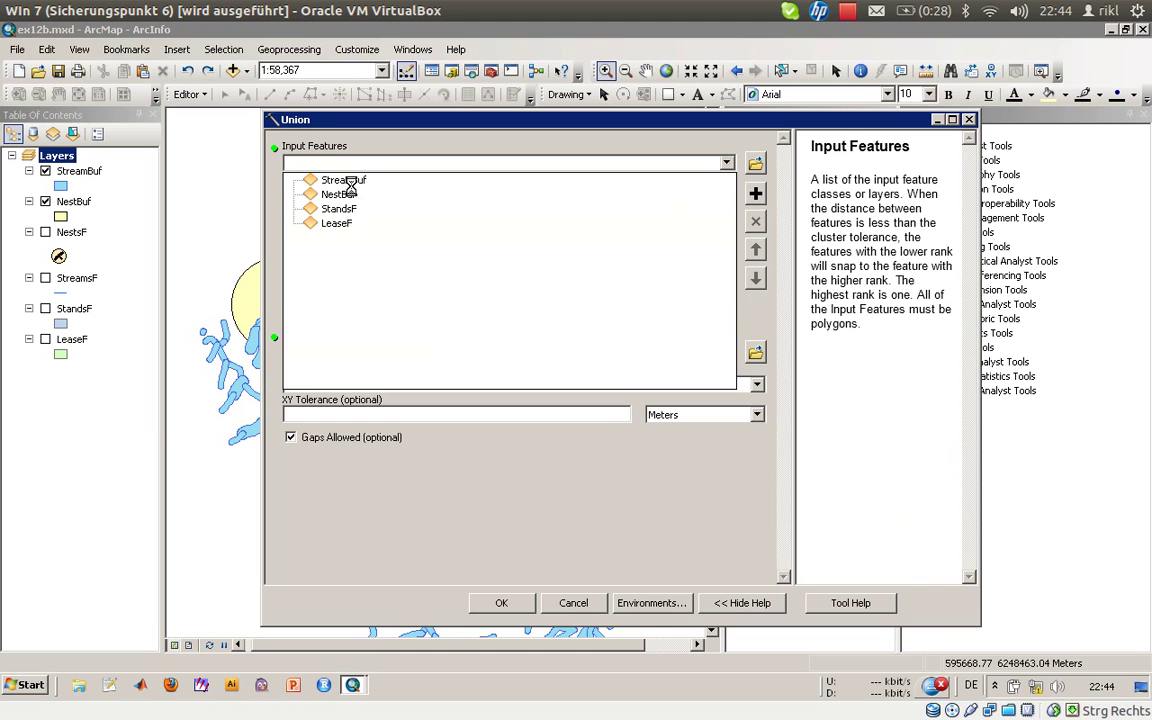
pyautogui.click(697, 181)
pyautogui.click(663, 158)
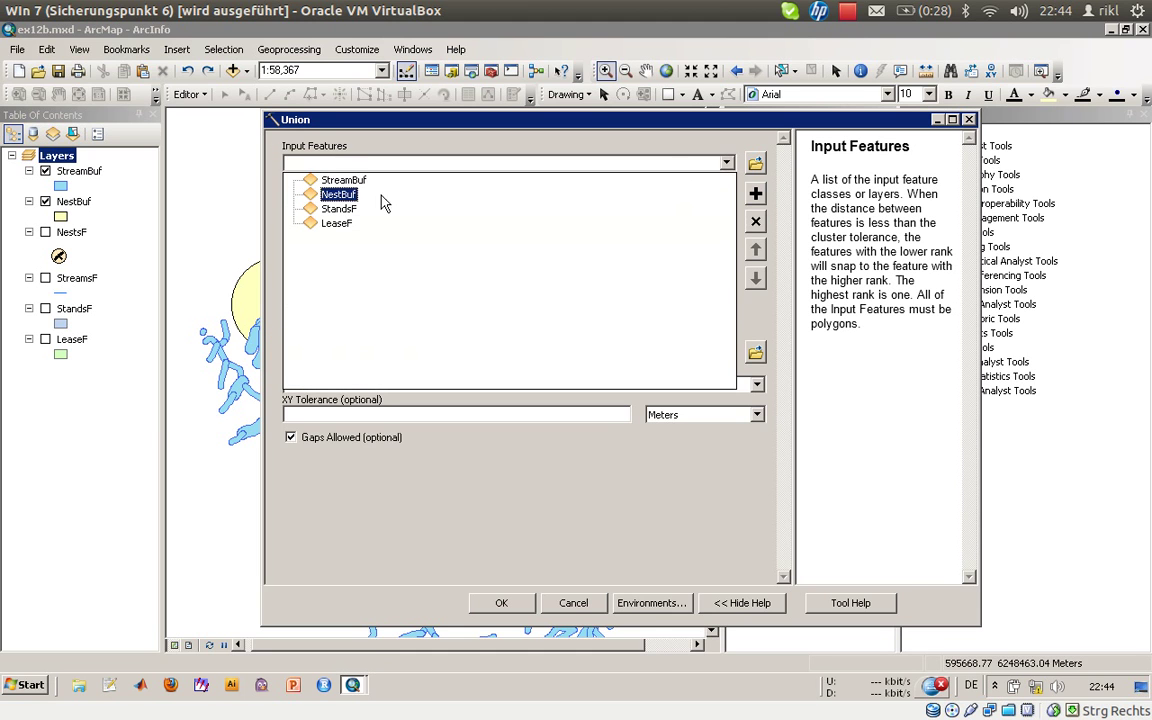
pyautogui.click(339, 196)
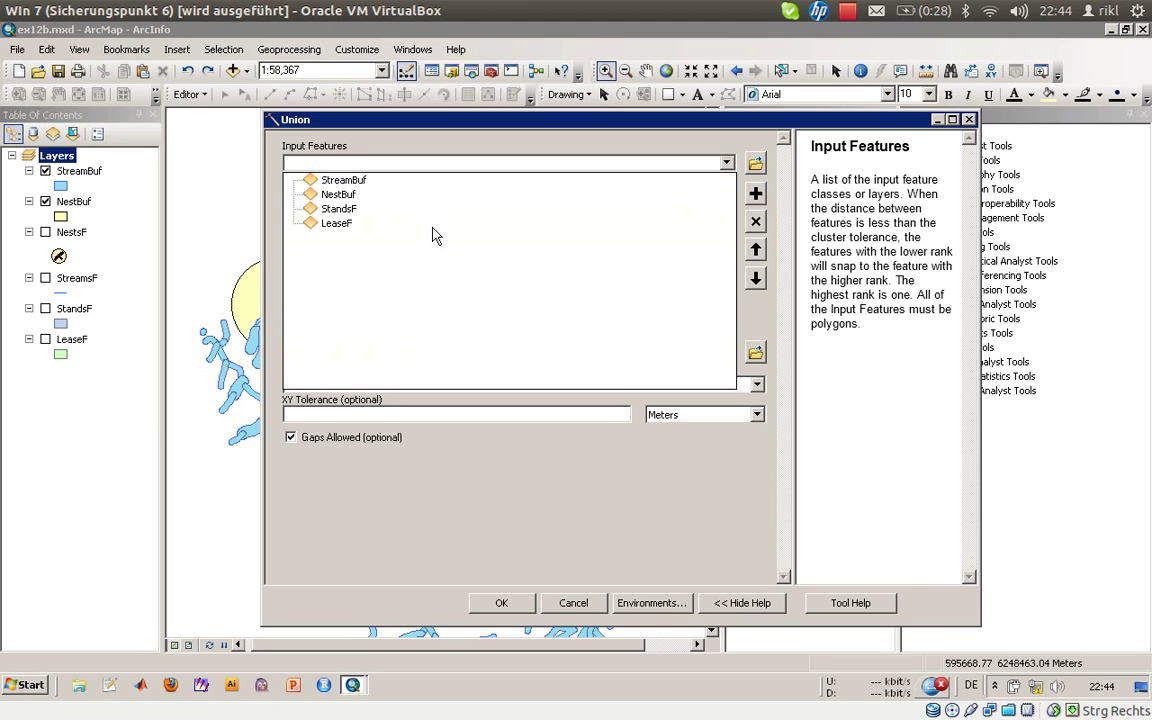
pyautogui.click(757, 354)
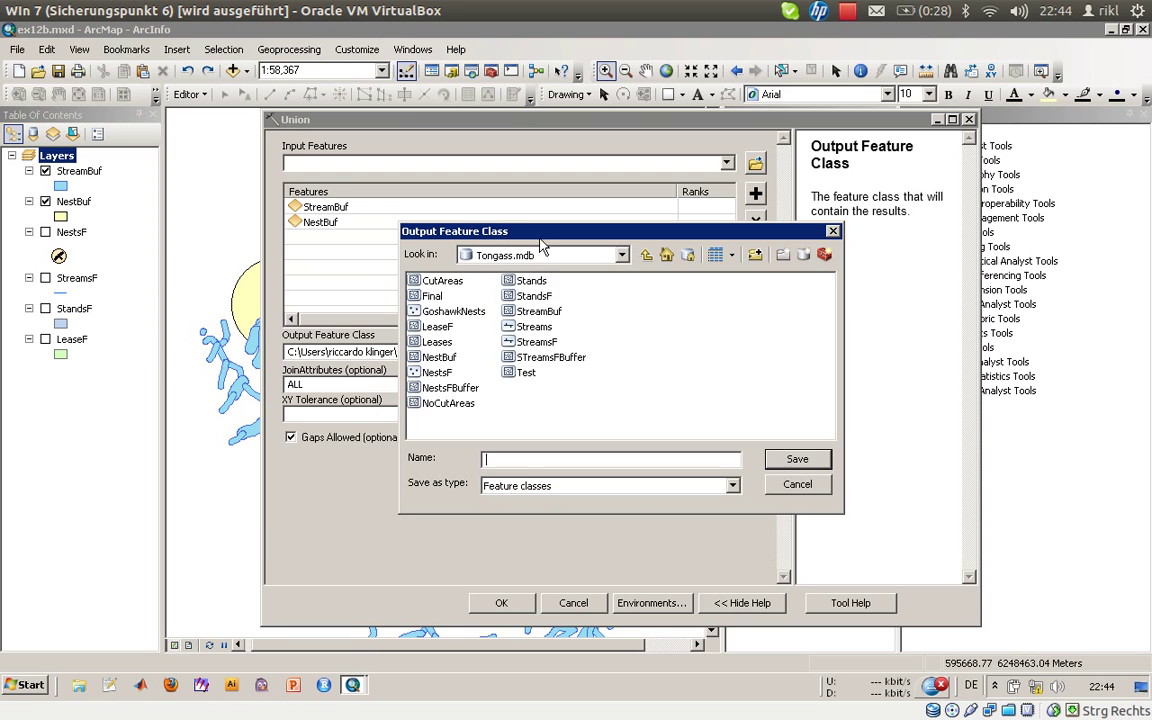
# Save the Union output over NoCutAreas in Tongass.mdb, confirm replacing it, and run it.
pyautogui.moveTo(515, 270); pyautogui.dragTo(385, 458)
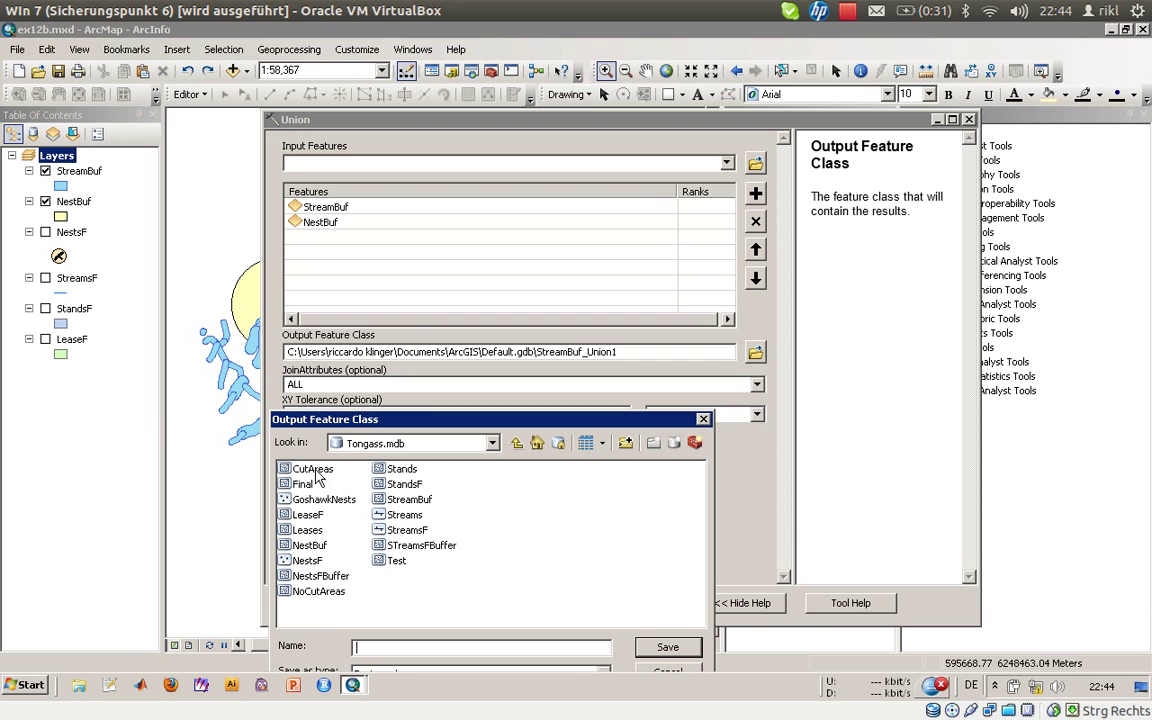
pyautogui.click(310, 591)
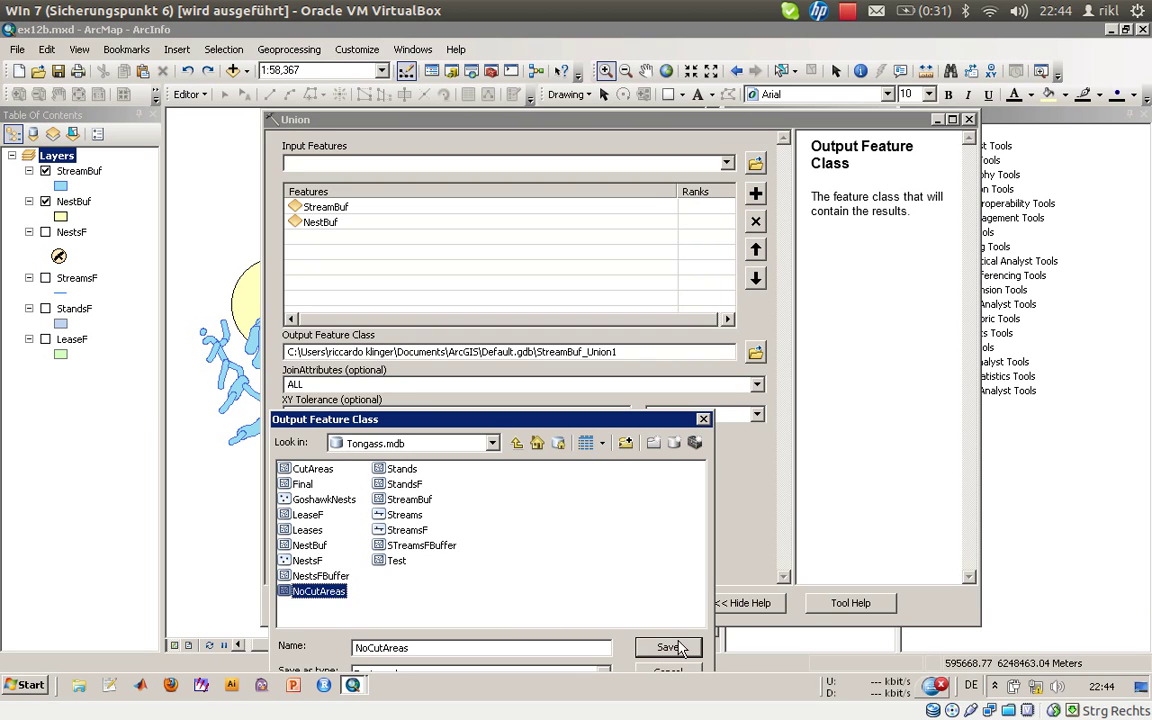
pyautogui.click(668, 647)
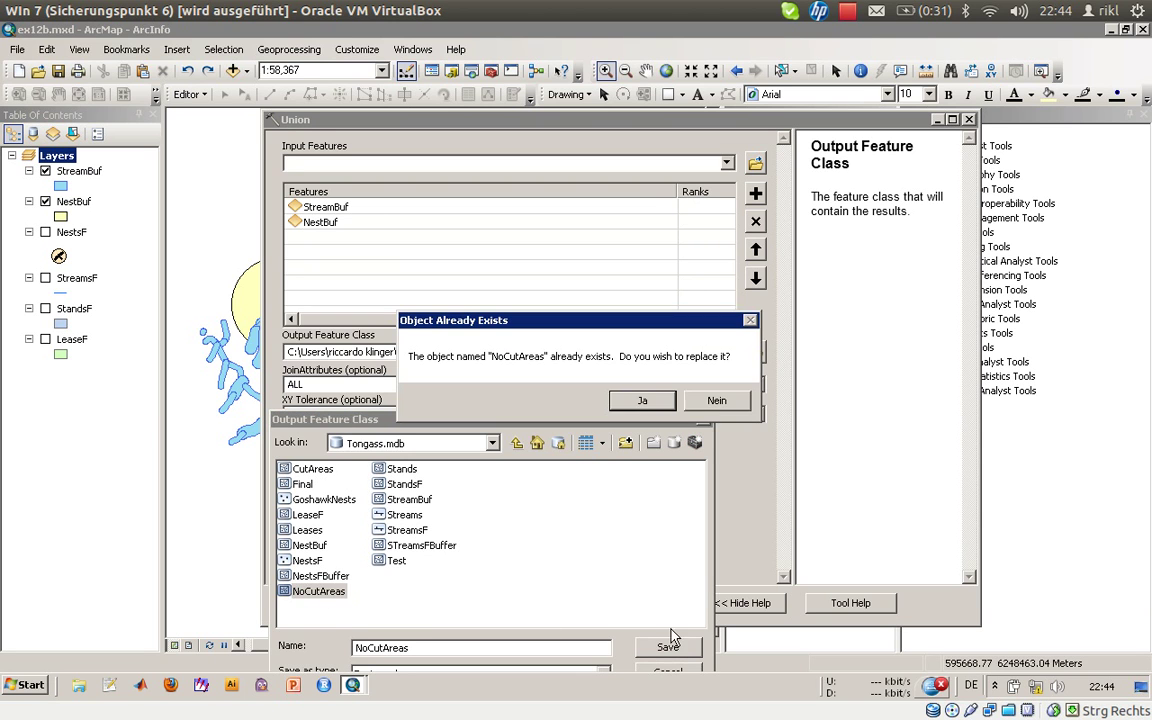
pyautogui.click(636, 401)
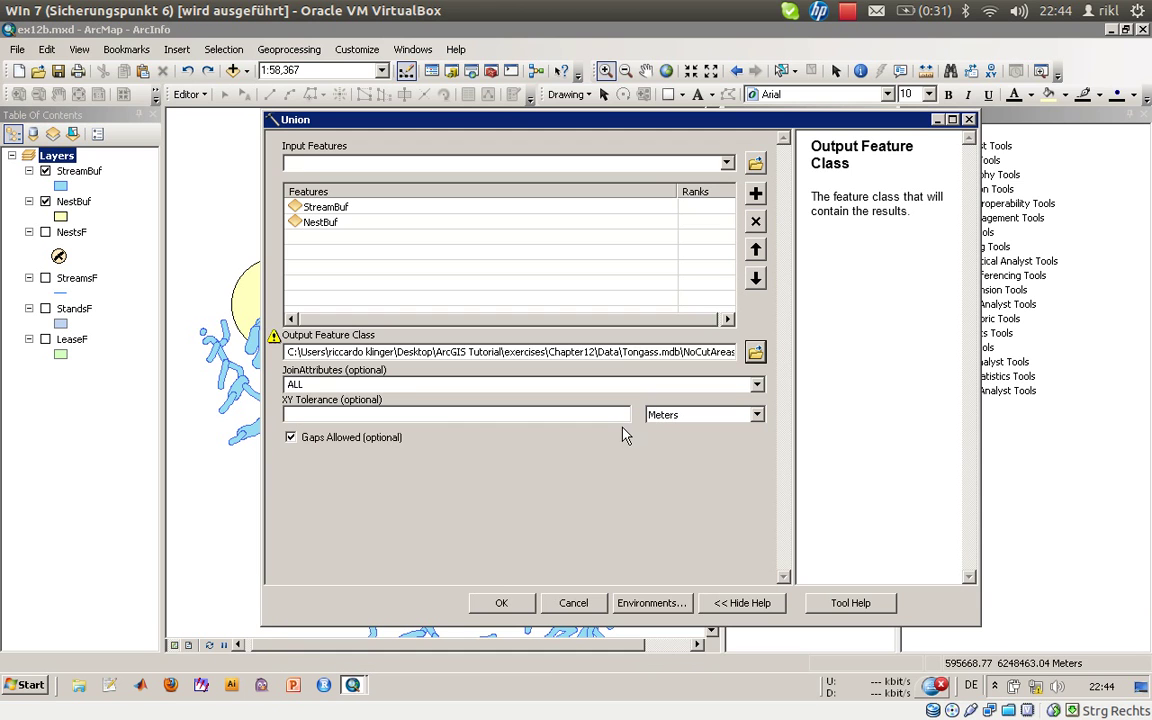
pyautogui.click(503, 605)
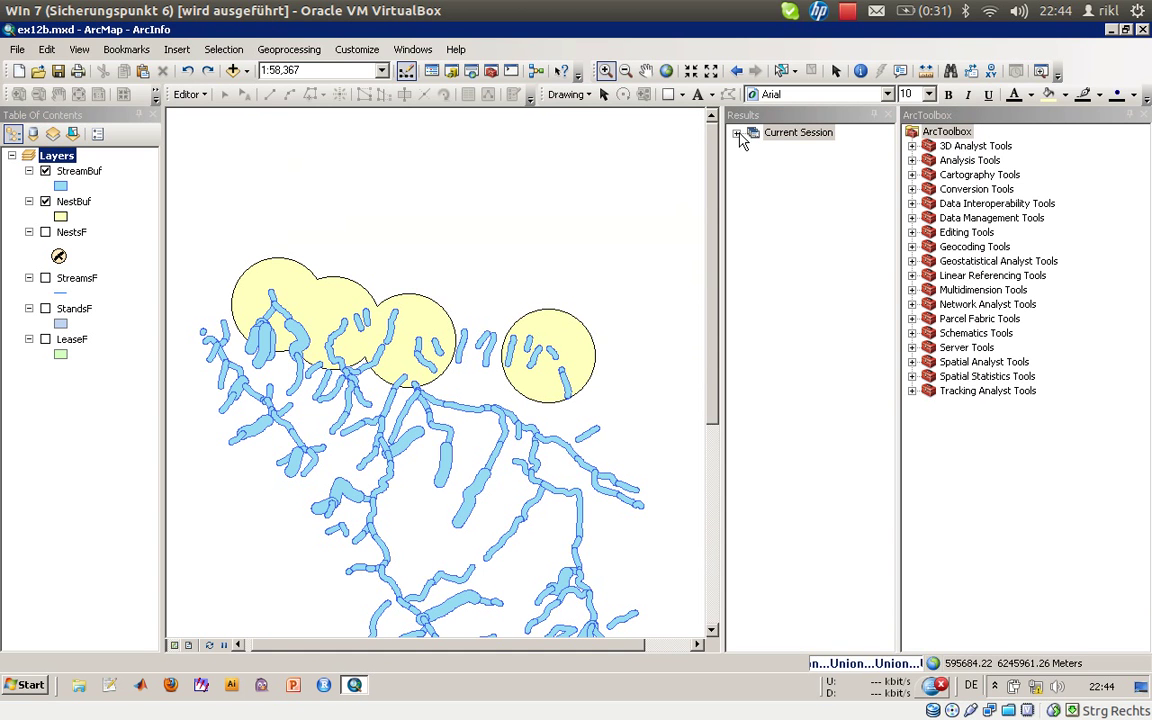
# Add the Union's NoCutAreas output feature class from the Results window to the map.
pyautogui.click(741, 132)
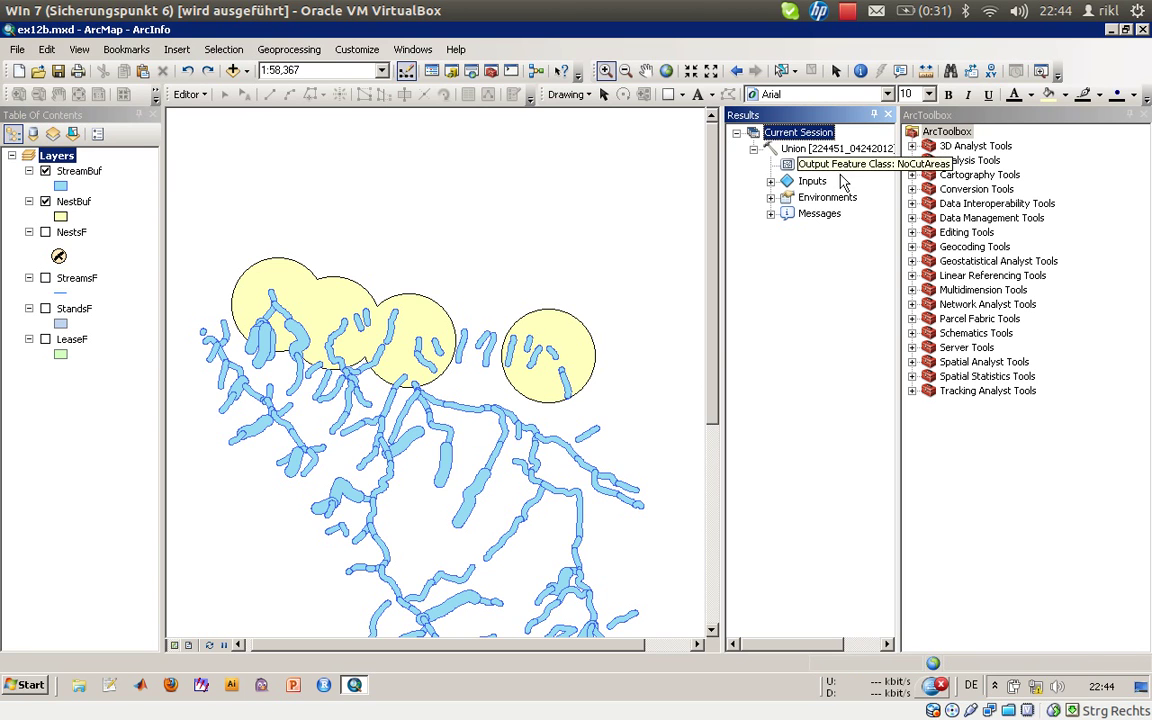
pyautogui.click(838, 166)
pyautogui.rightClick(838, 166)
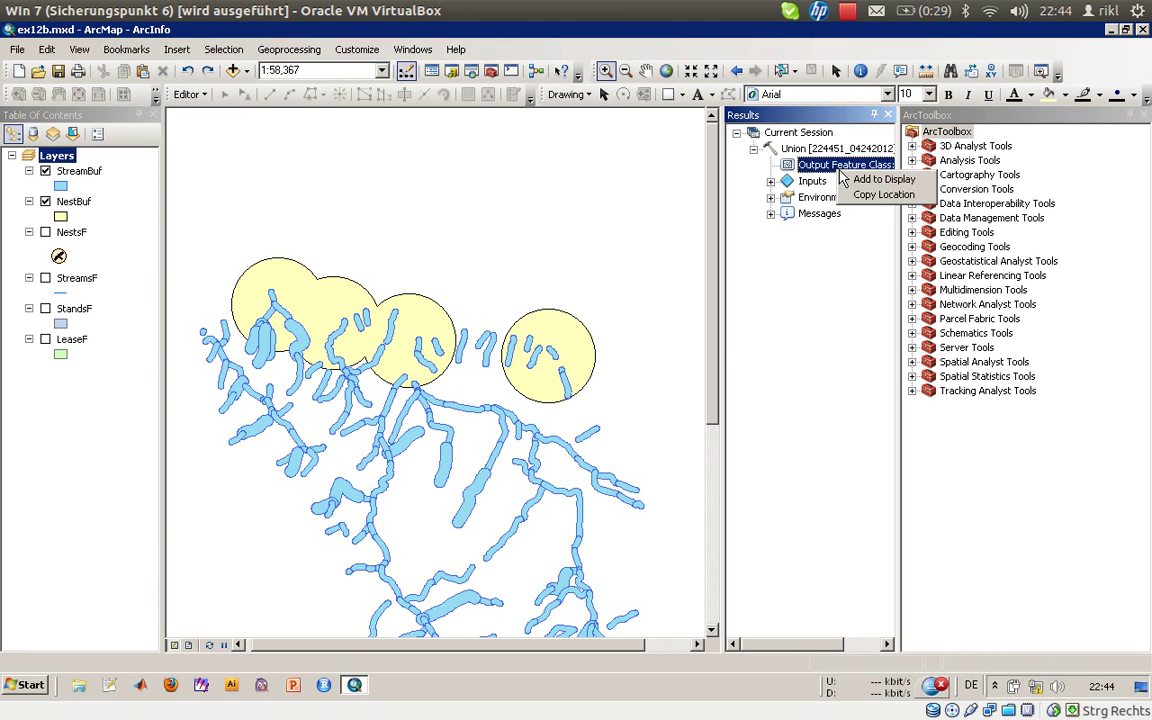
pyautogui.click(869, 193)
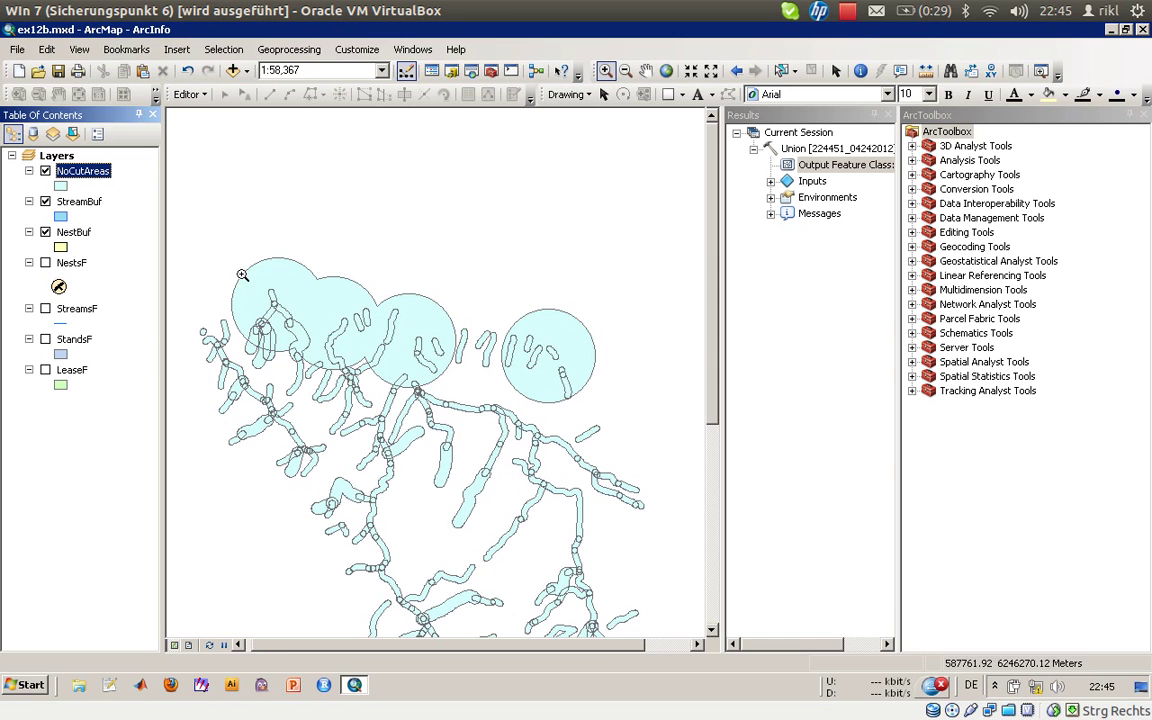
# Zoom to the overlapping buffer circles, test-select NoCutAreas polygons there, and clear the selection.
pyautogui.moveTo(218, 257); pyautogui.dragTo(360, 368)
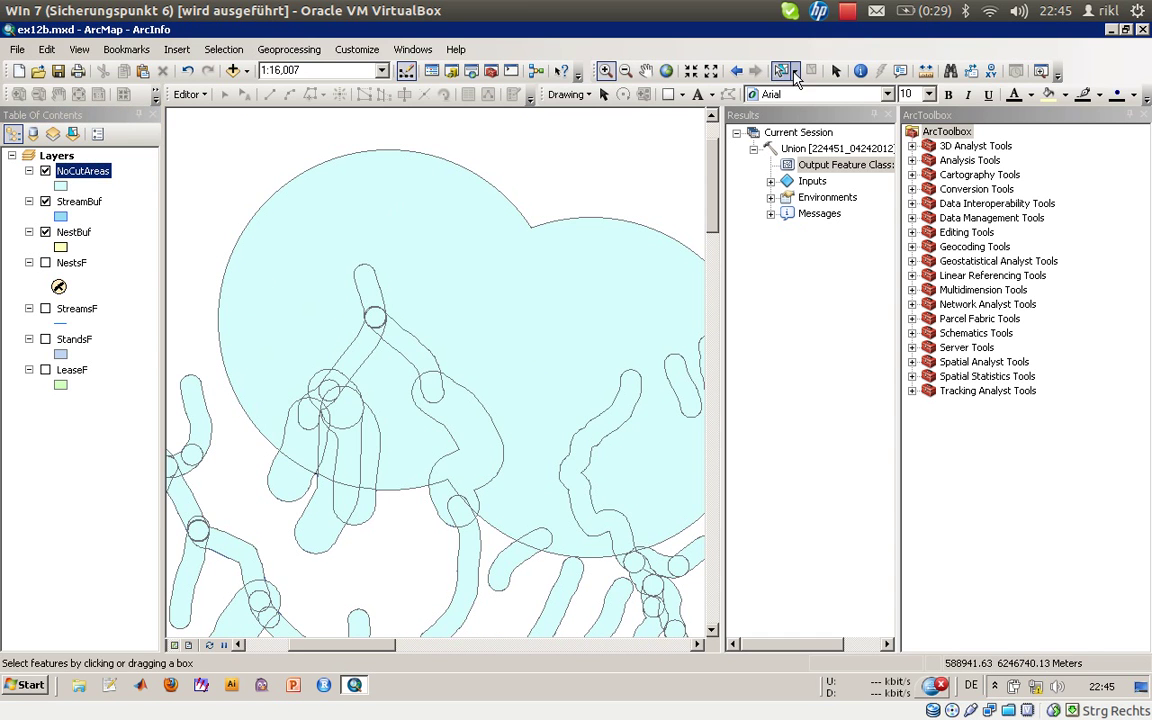
pyautogui.click(784, 71)
pyautogui.click(420, 345)
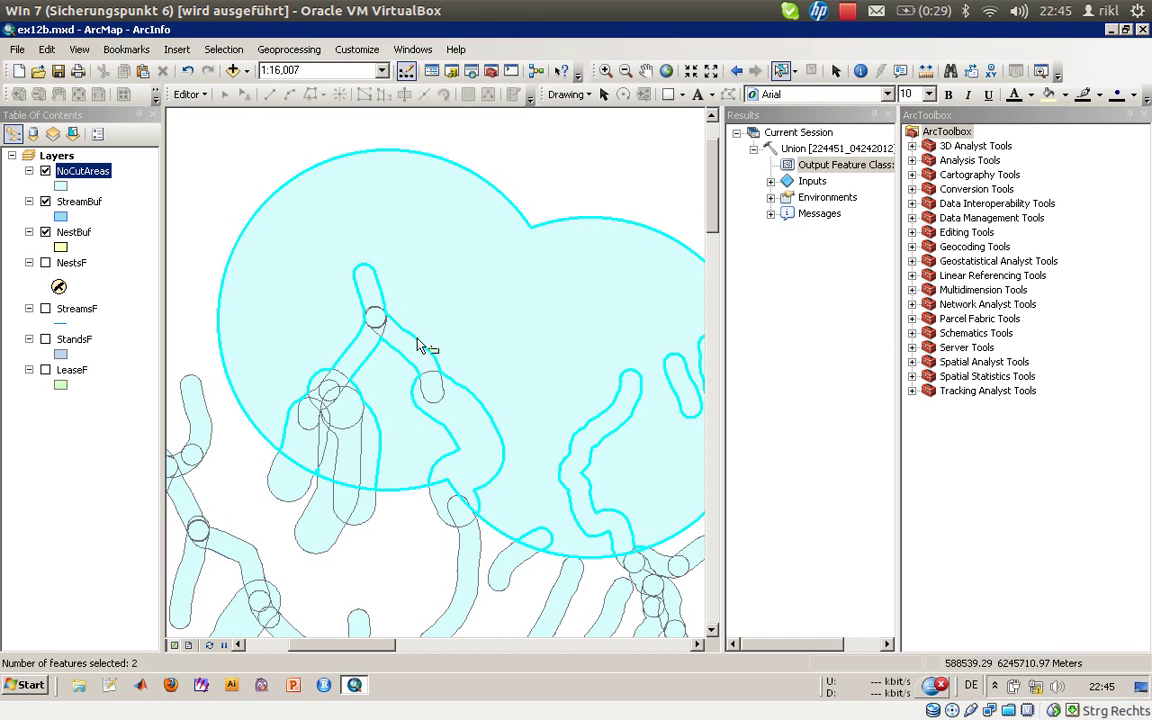
pyautogui.click(380, 325)
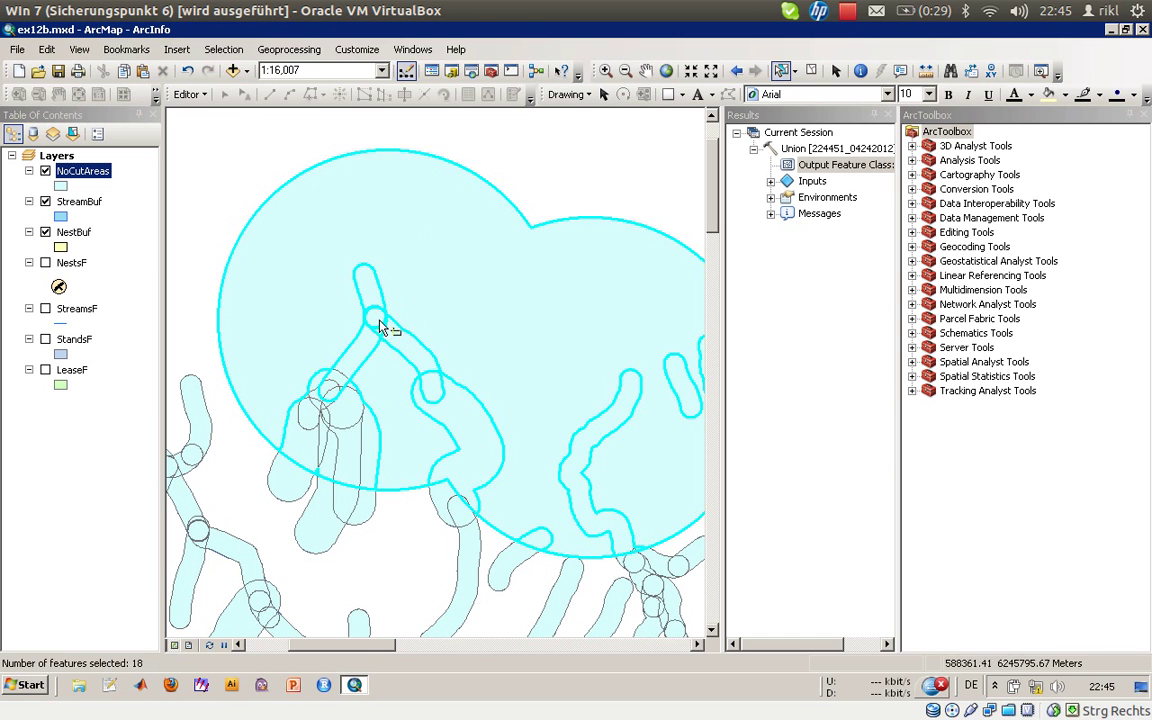
pyautogui.click(540, 135)
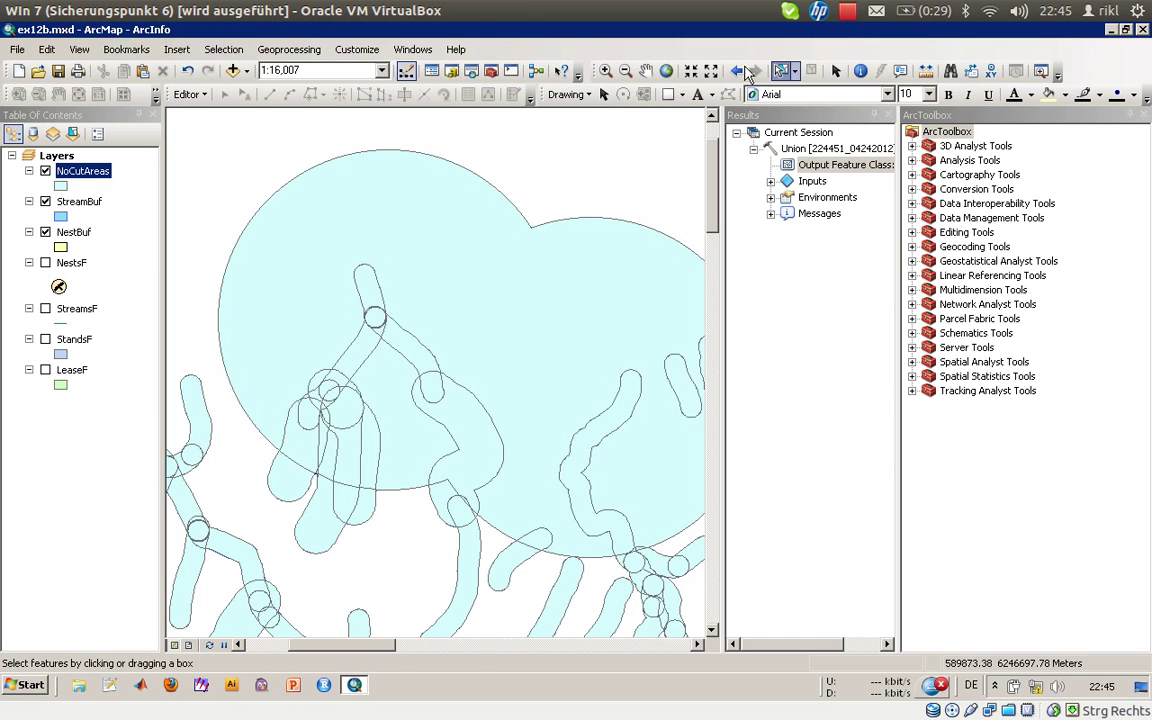
pyautogui.moveTo(381, 309); pyautogui.dragTo(384, 311)
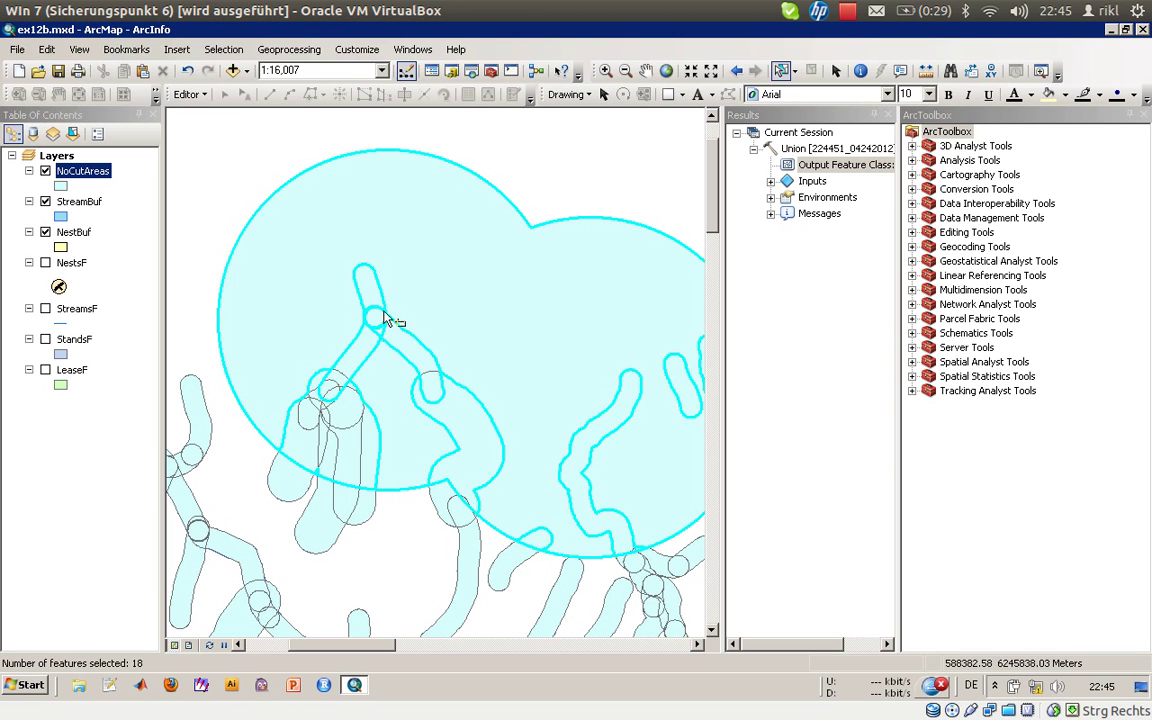
pyautogui.click(215, 460)
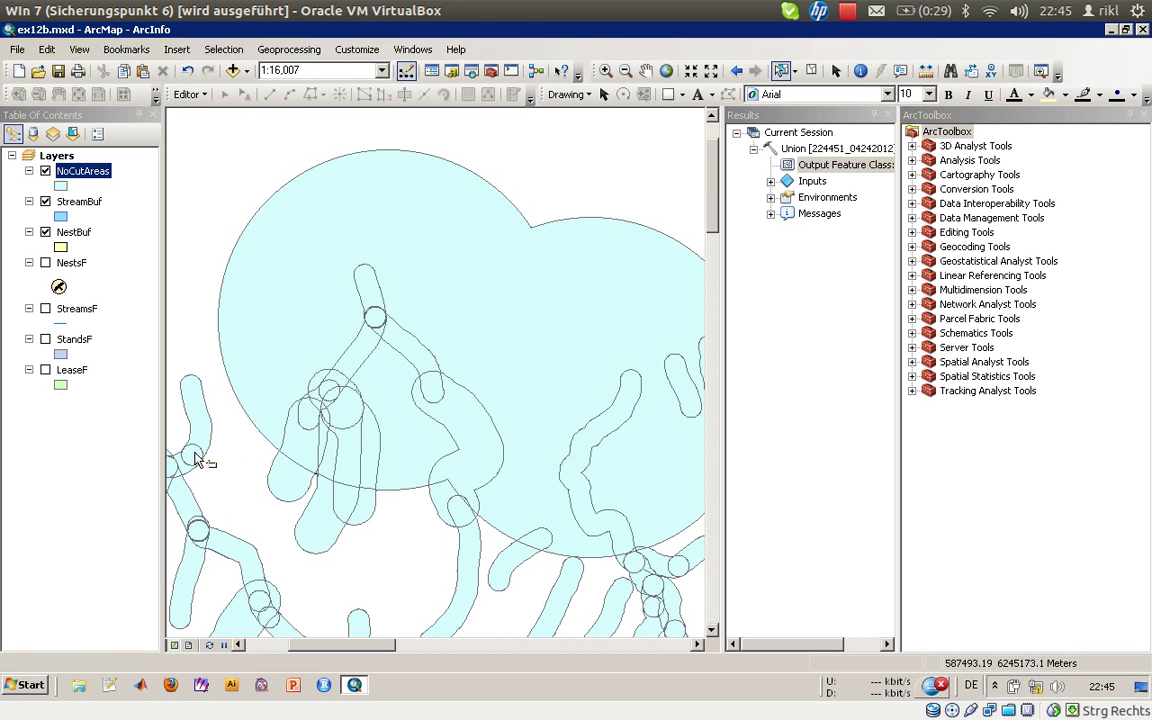
pyautogui.click(198, 460)
pyautogui.click(296, 470)
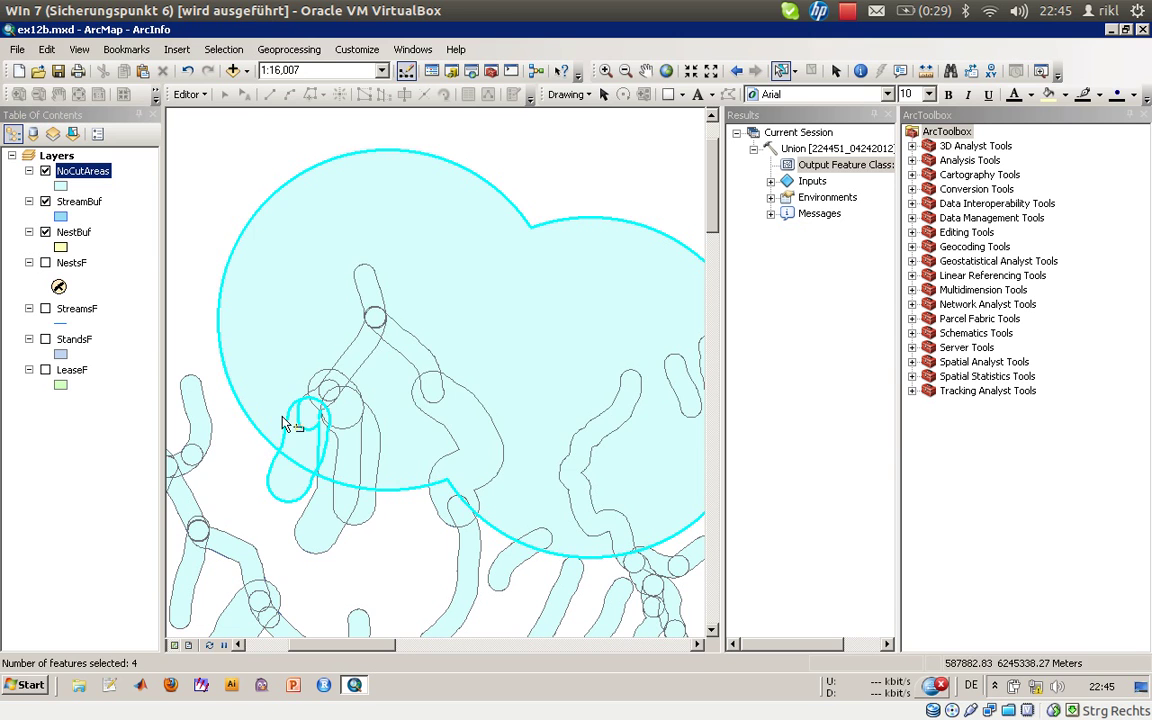
pyautogui.click(296, 345)
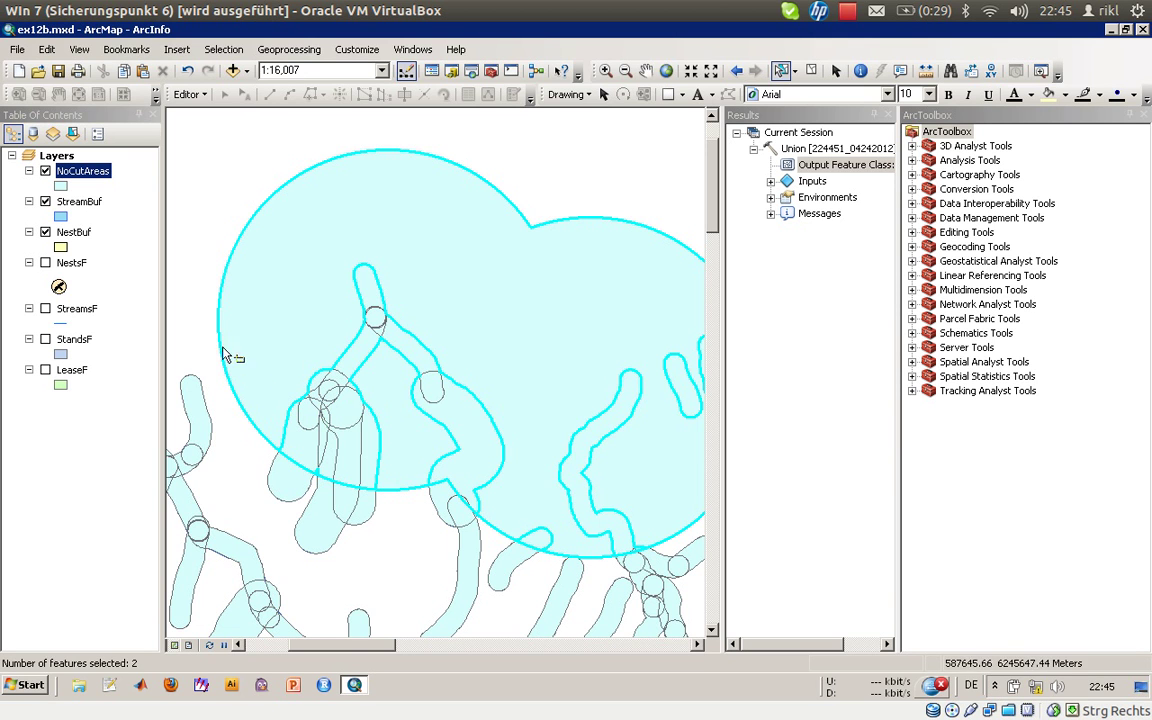
pyautogui.click(180, 178)
# Open the NoCutAreas attribute table, inspect FID_StreamBuf and FID_NestBuf, and scroll to record 370.
pyautogui.rightClick(104, 175)
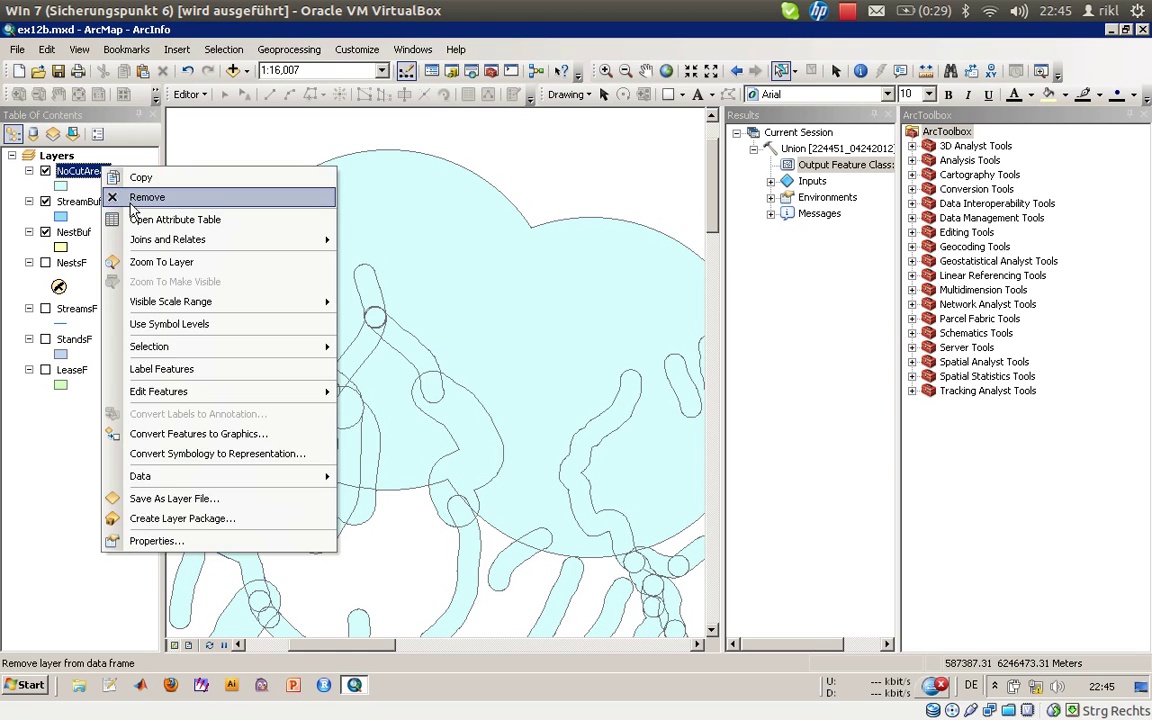
pyautogui.click(136, 203)
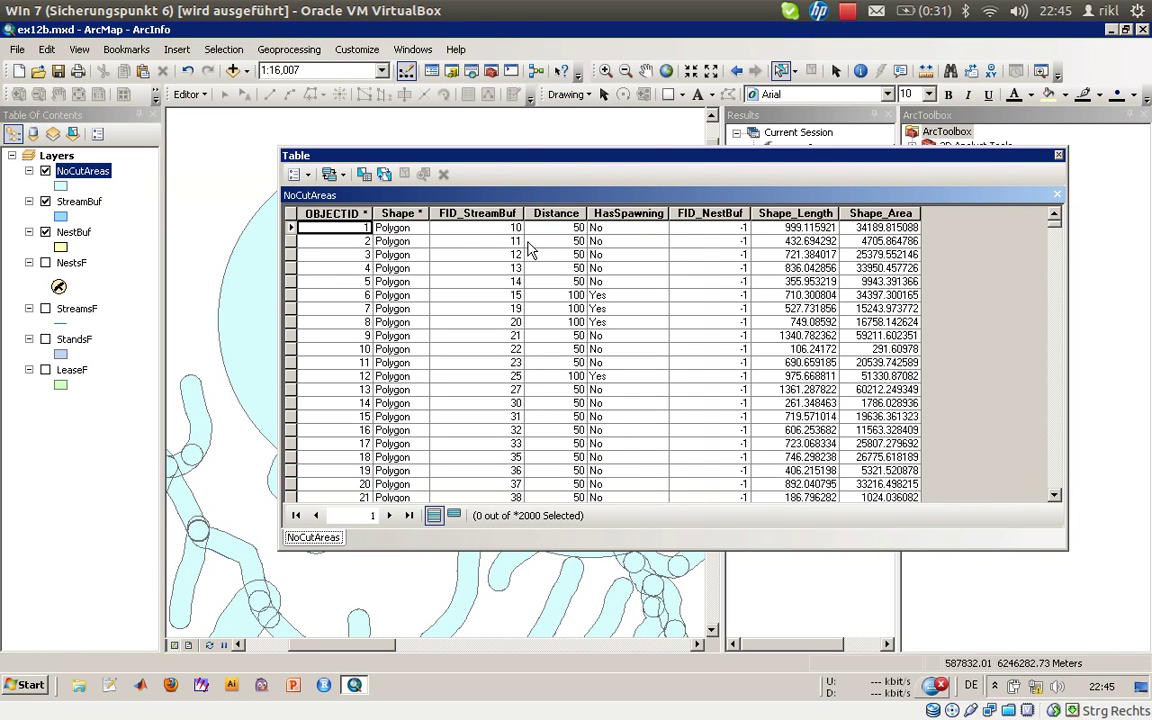
pyautogui.click(502, 213)
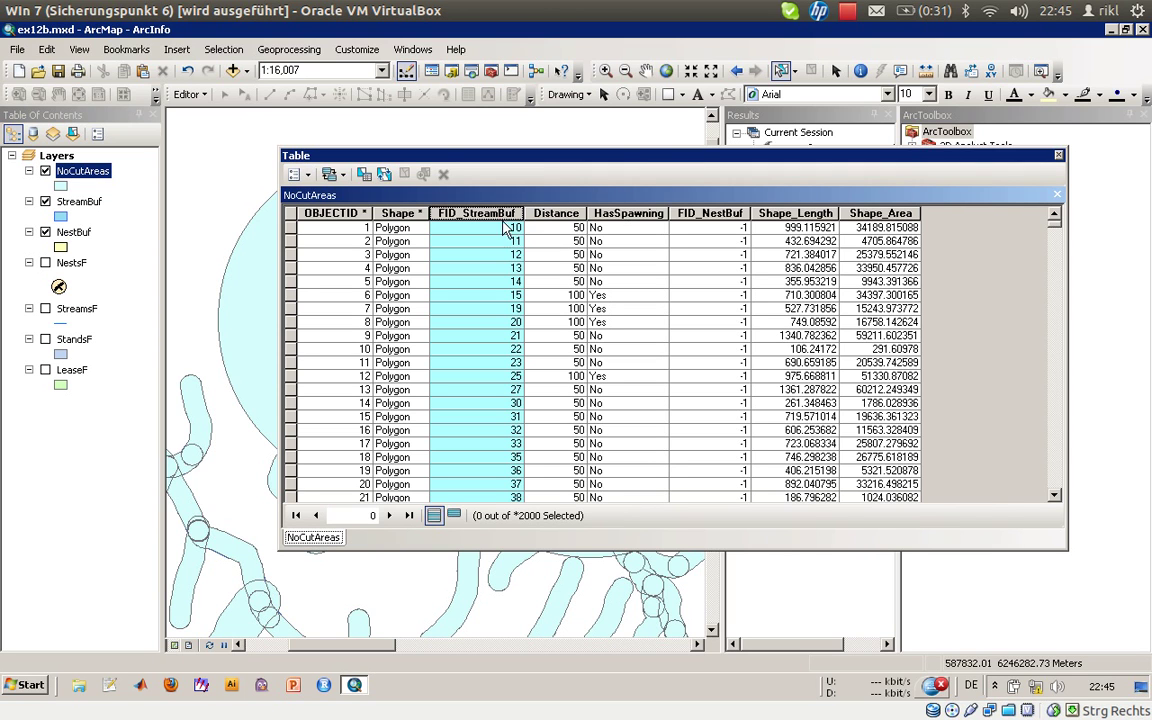
pyautogui.click(738, 214)
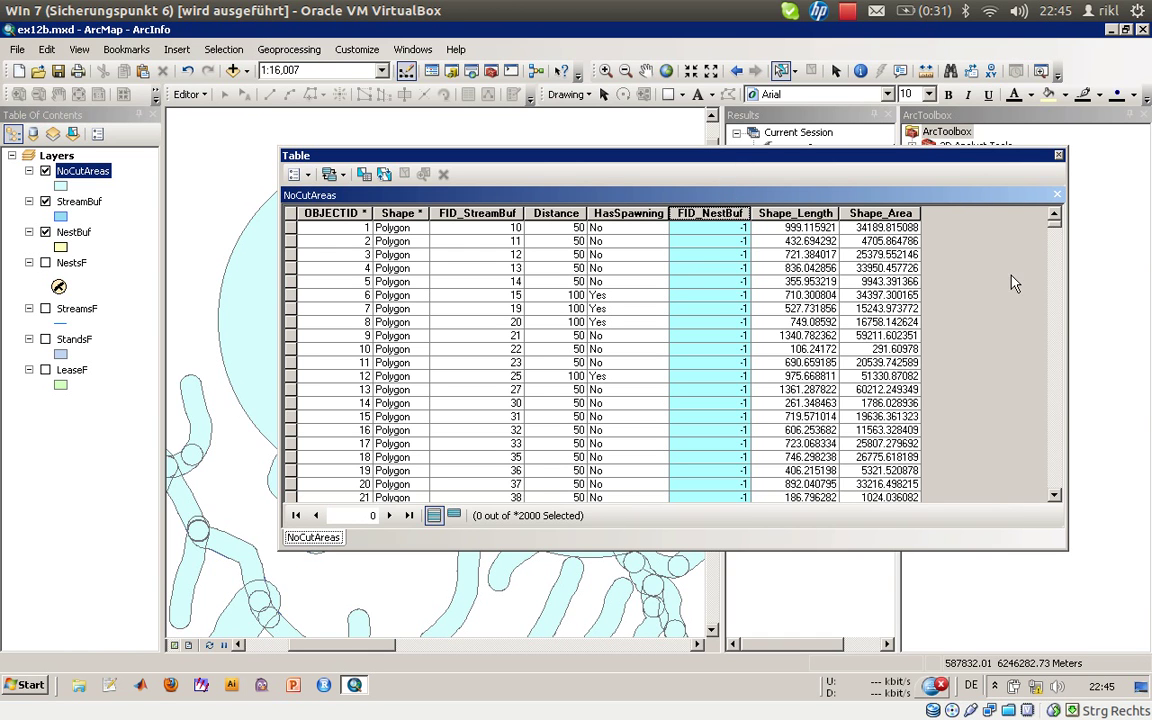
pyautogui.click(1058, 414)
pyautogui.click(1058, 414)
pyautogui.click(1059, 420)
pyautogui.click(1059, 425)
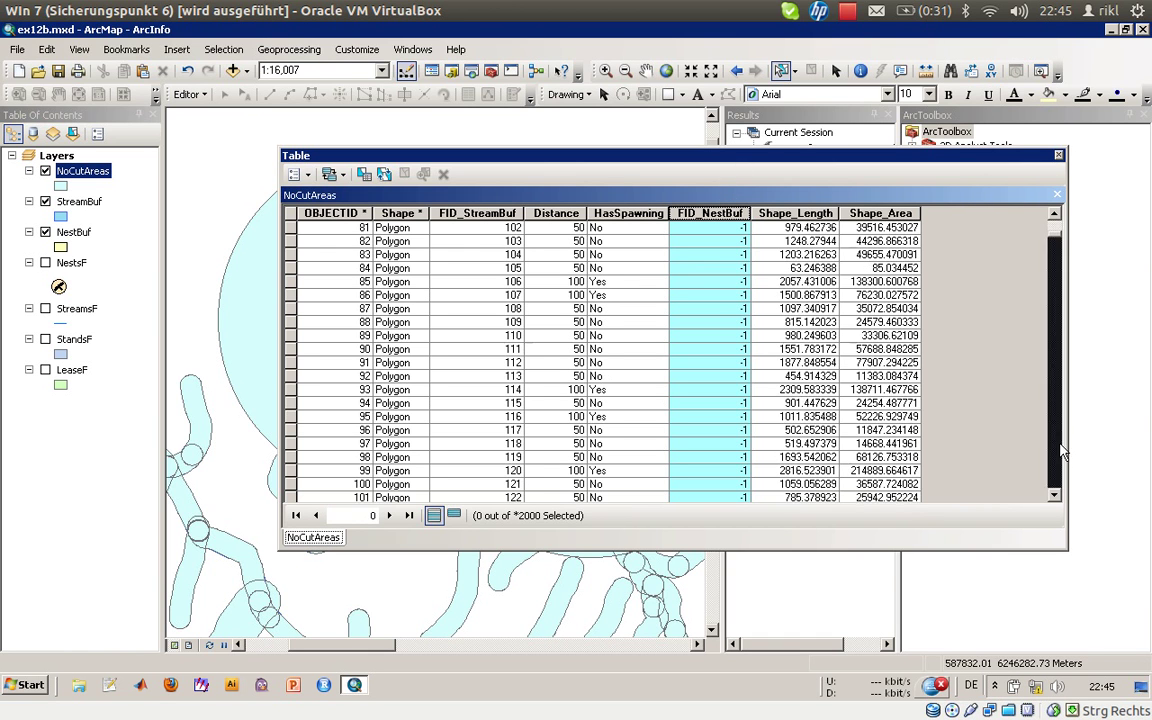
pyautogui.click(1061, 445)
pyautogui.click(1061, 450)
pyautogui.click(1061, 450)
pyautogui.click(1061, 450)
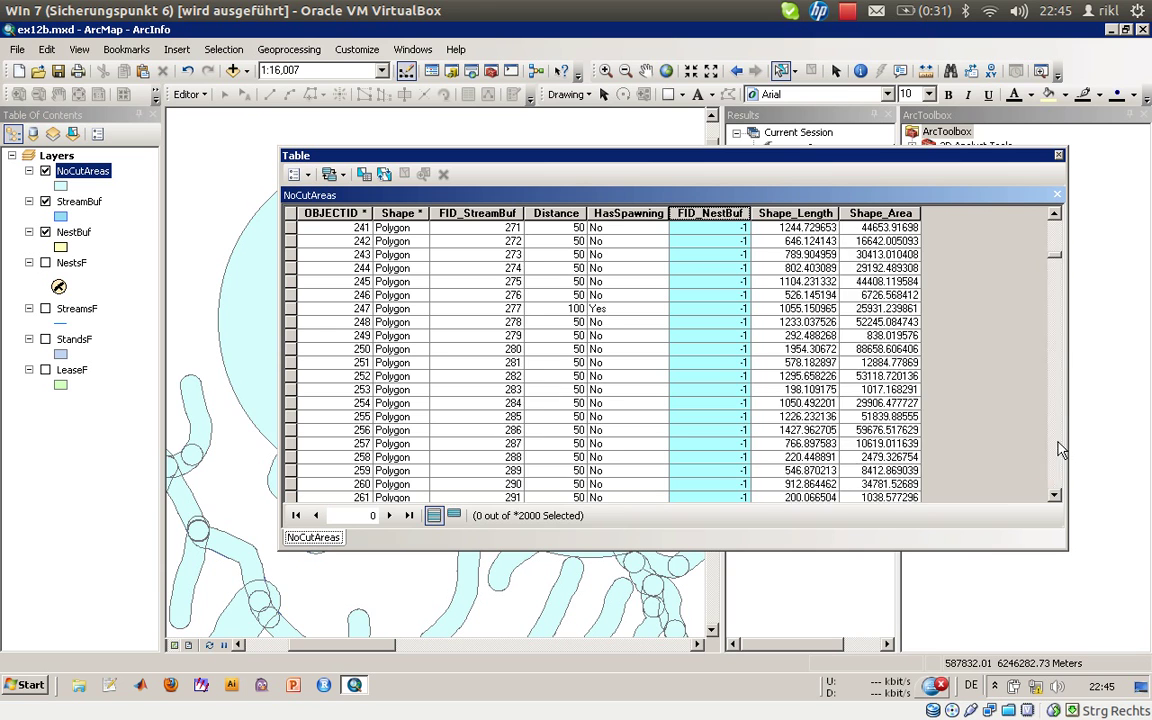
pyautogui.click(1061, 450)
pyautogui.click(1060, 447)
pyautogui.click(1060, 447)
pyautogui.click(1058, 442)
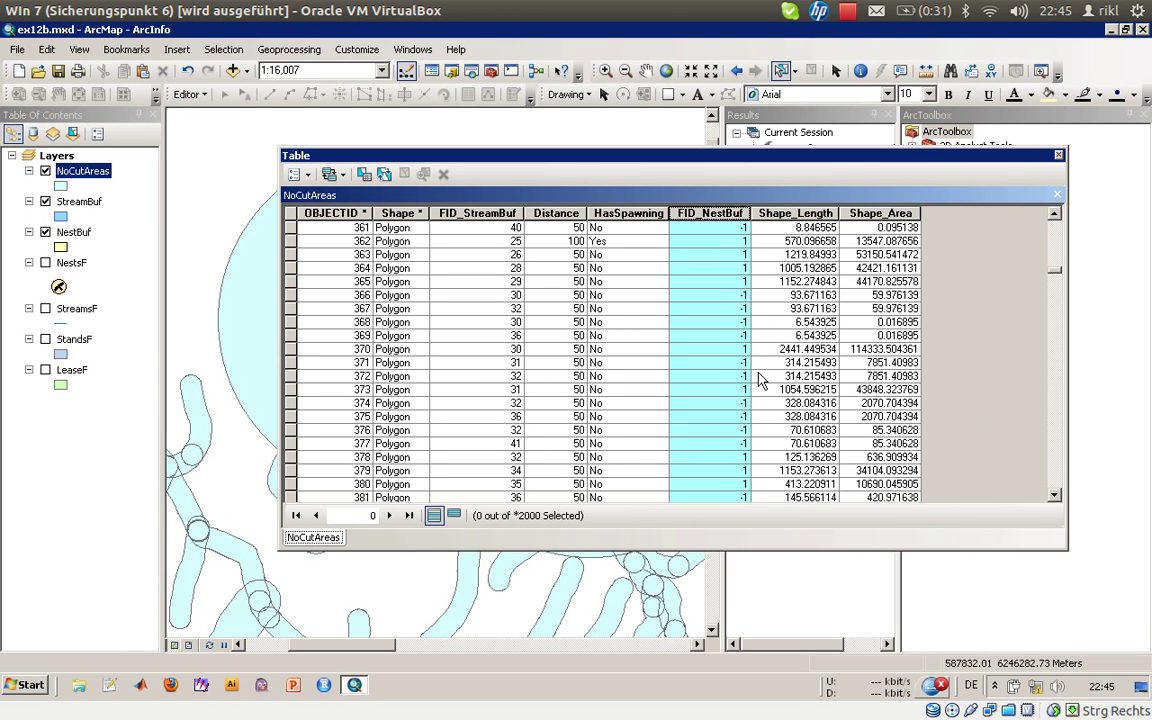
# Select record 370, show only selected records, and zoom the map to it.
pyautogui.click(712, 350)
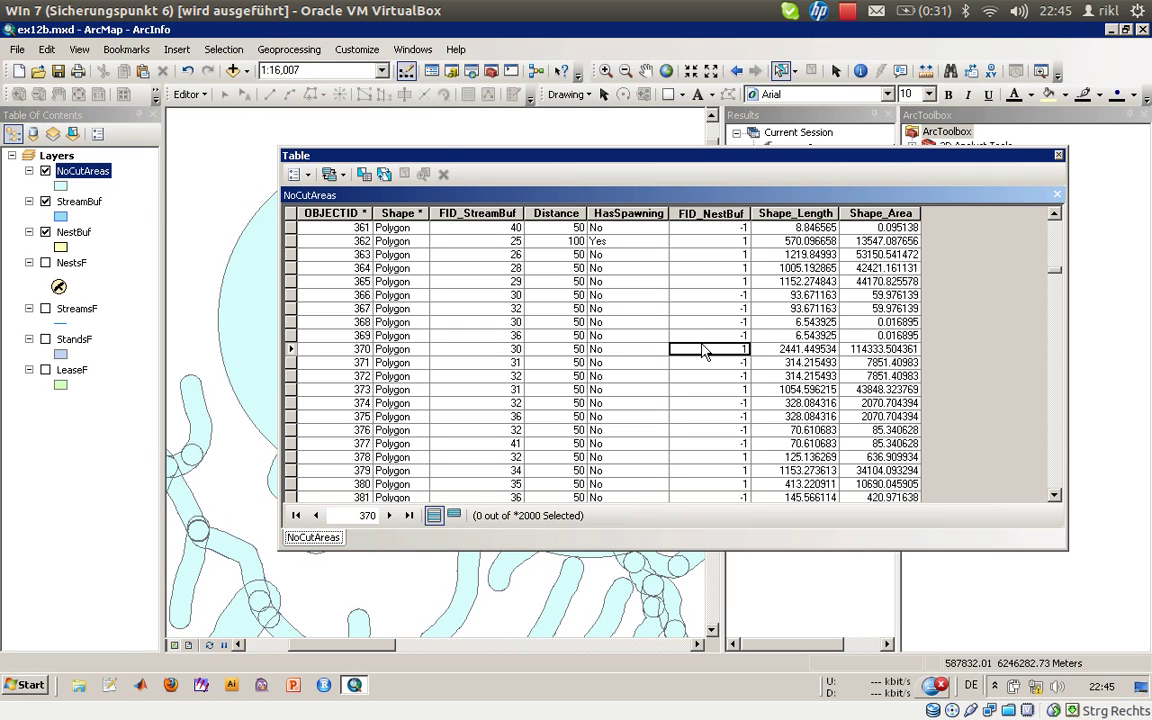
pyautogui.click(498, 352)
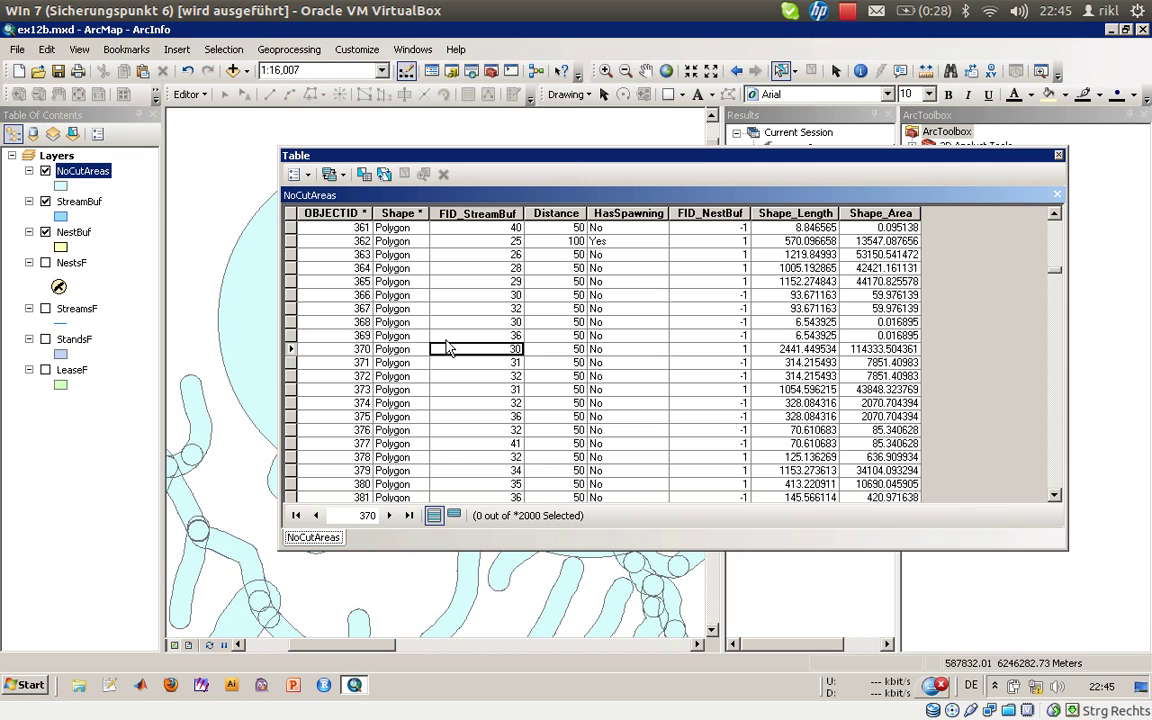
pyautogui.click(288, 349)
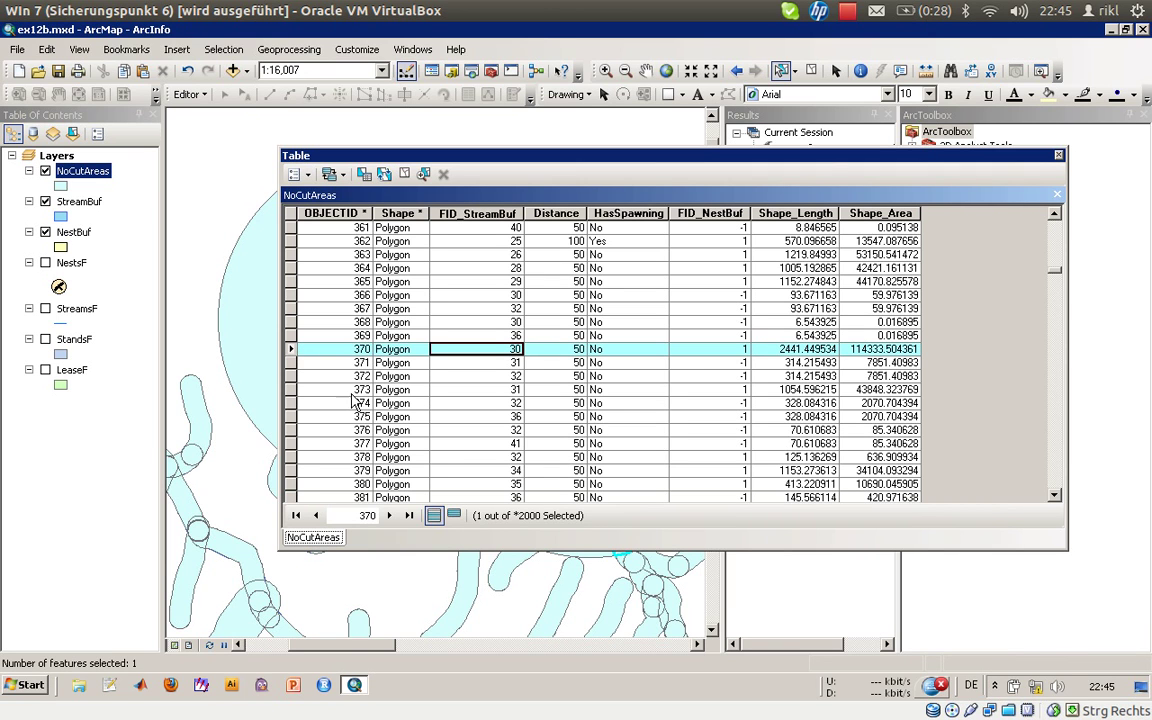
pyautogui.click(457, 519)
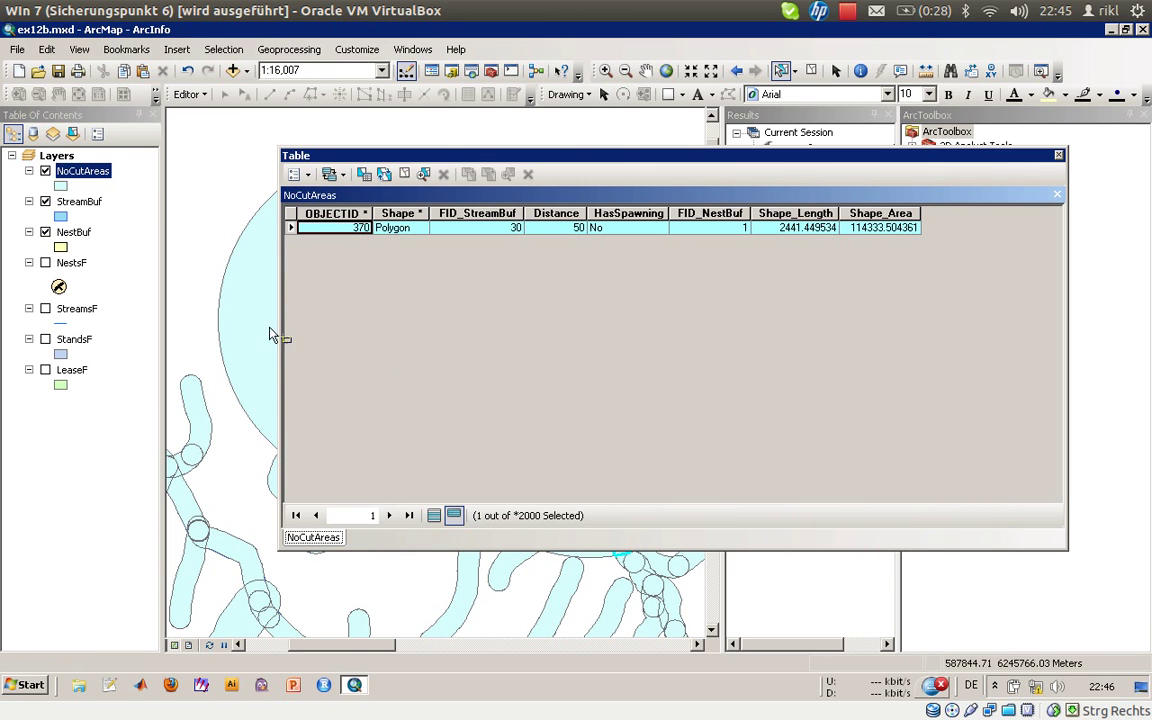
pyautogui.rightClick(291, 232)
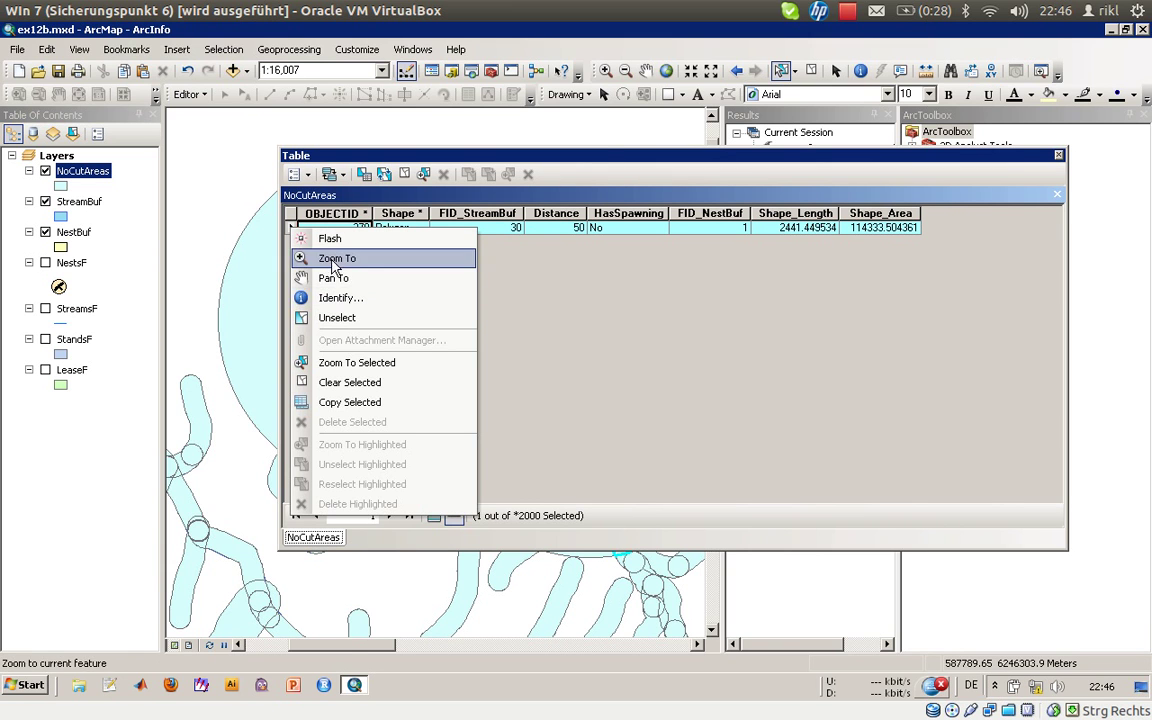
pyautogui.click(334, 260)
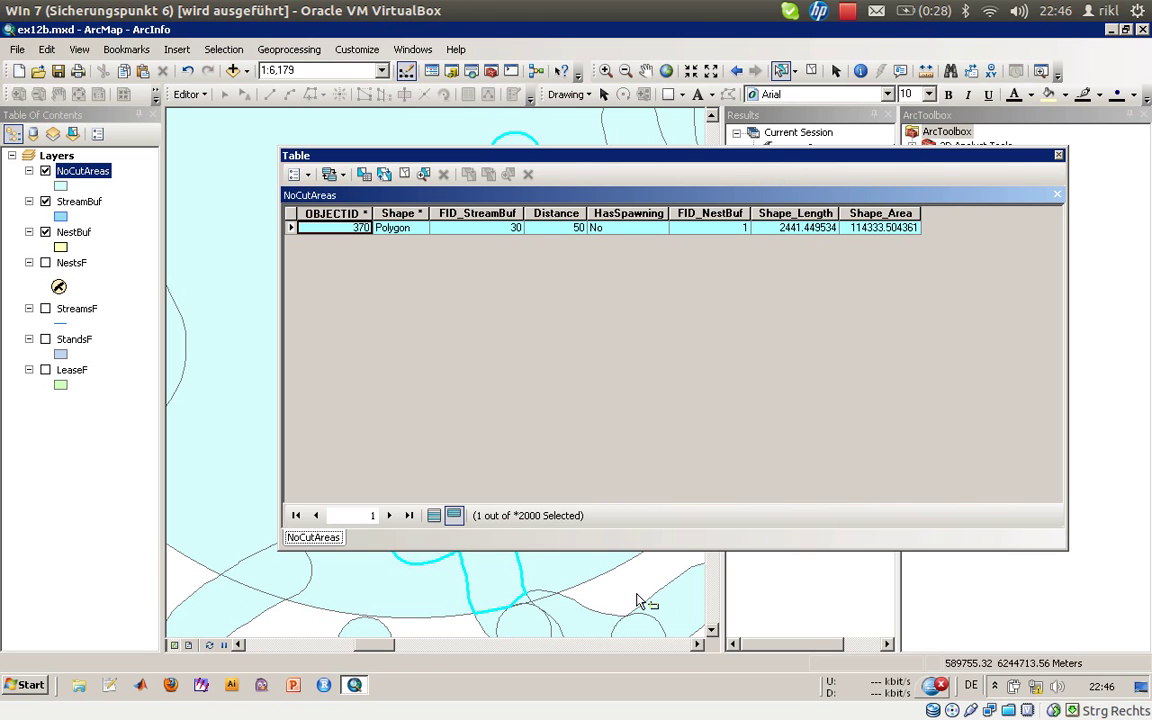
# Close the table, zoom out around polygon 370's buffers, and turn StandsF back on.
pyautogui.click(1058, 155)
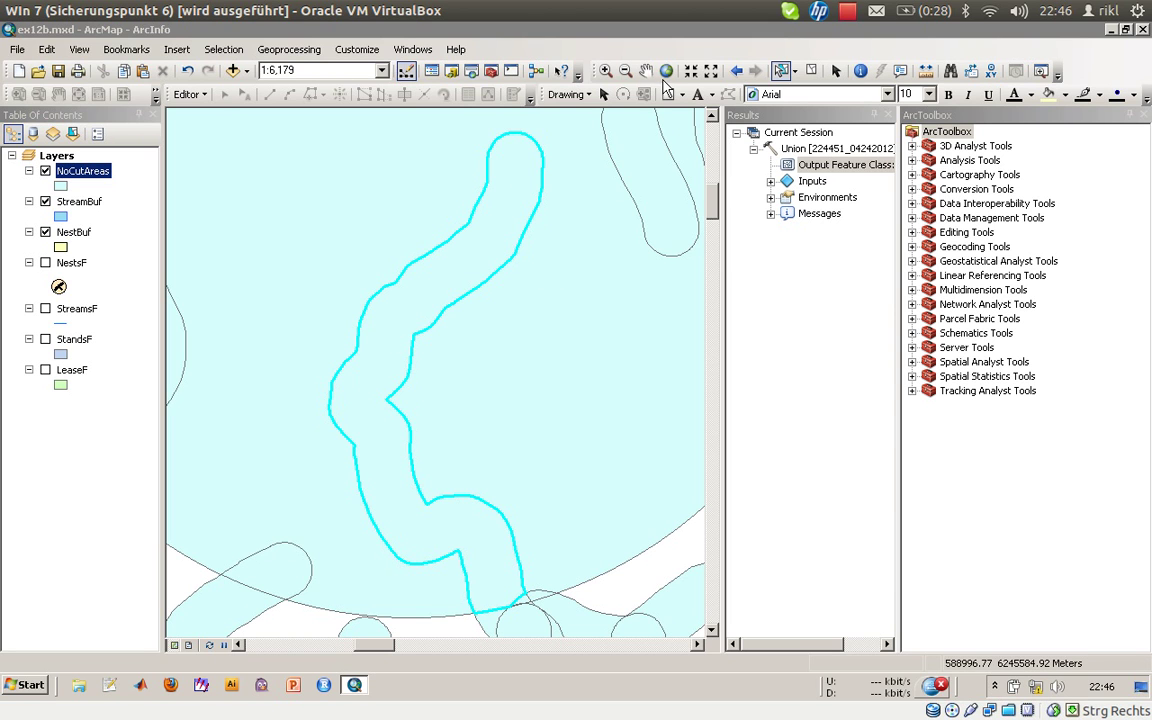
pyautogui.click(627, 74)
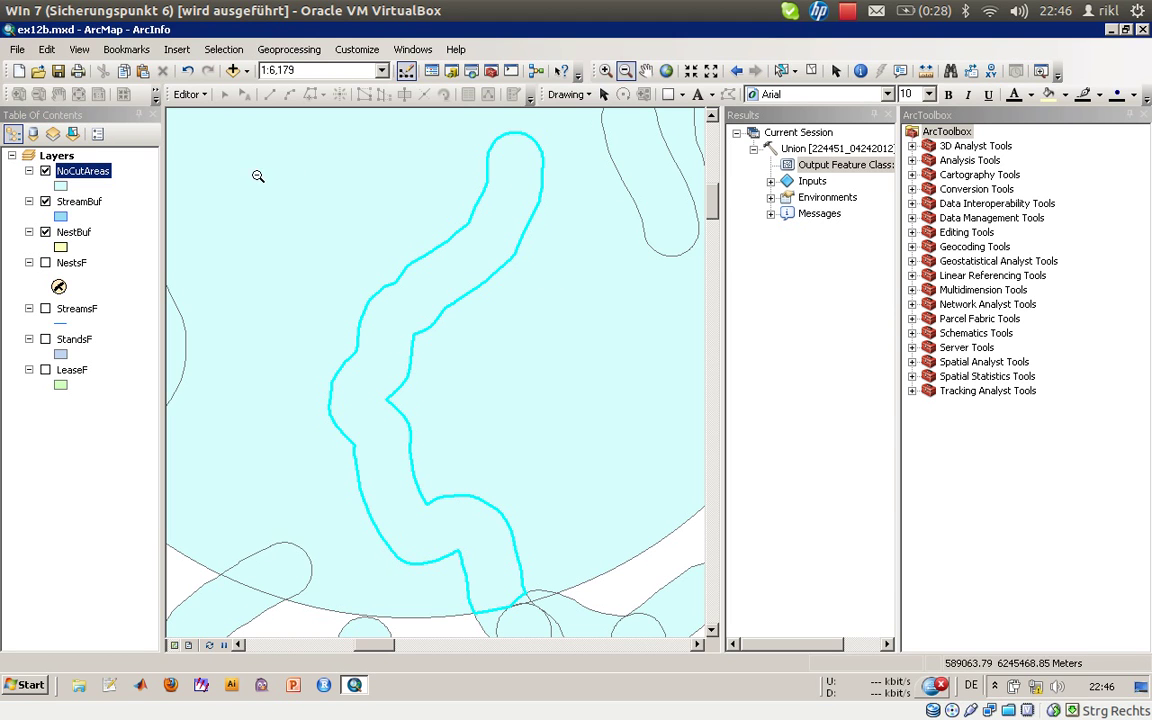
pyautogui.moveTo(259, 178); pyautogui.dragTo(580, 447)
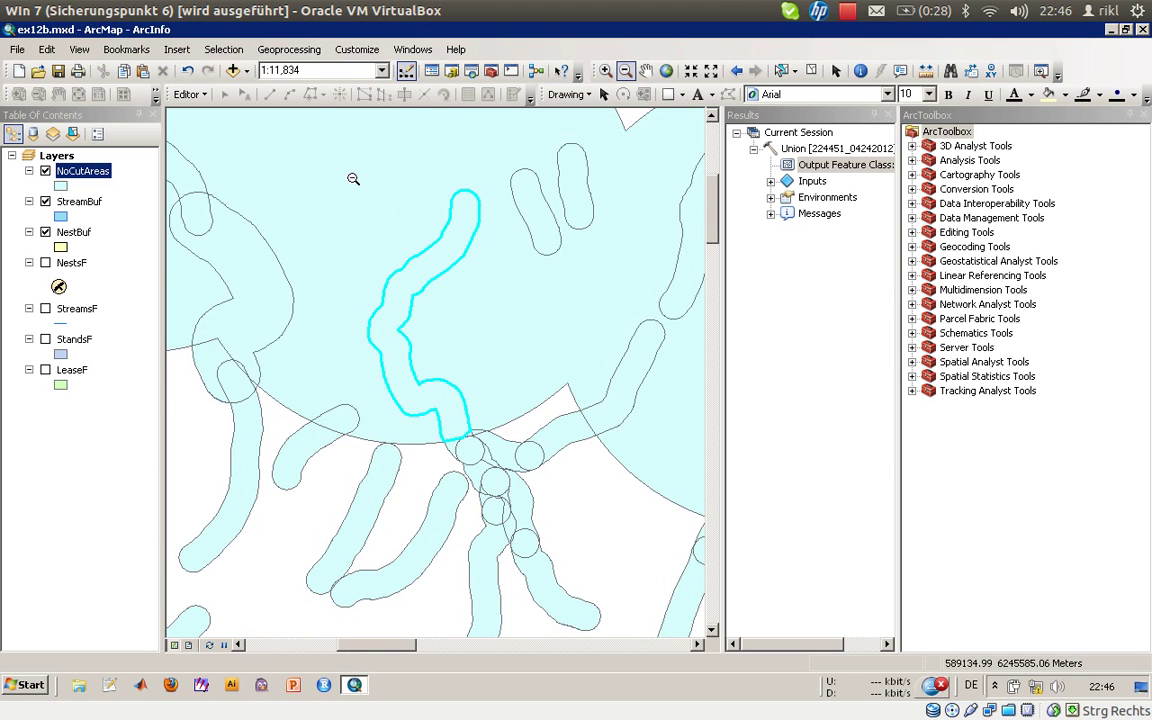
pyautogui.moveTo(353, 178); pyautogui.dragTo(580, 434)
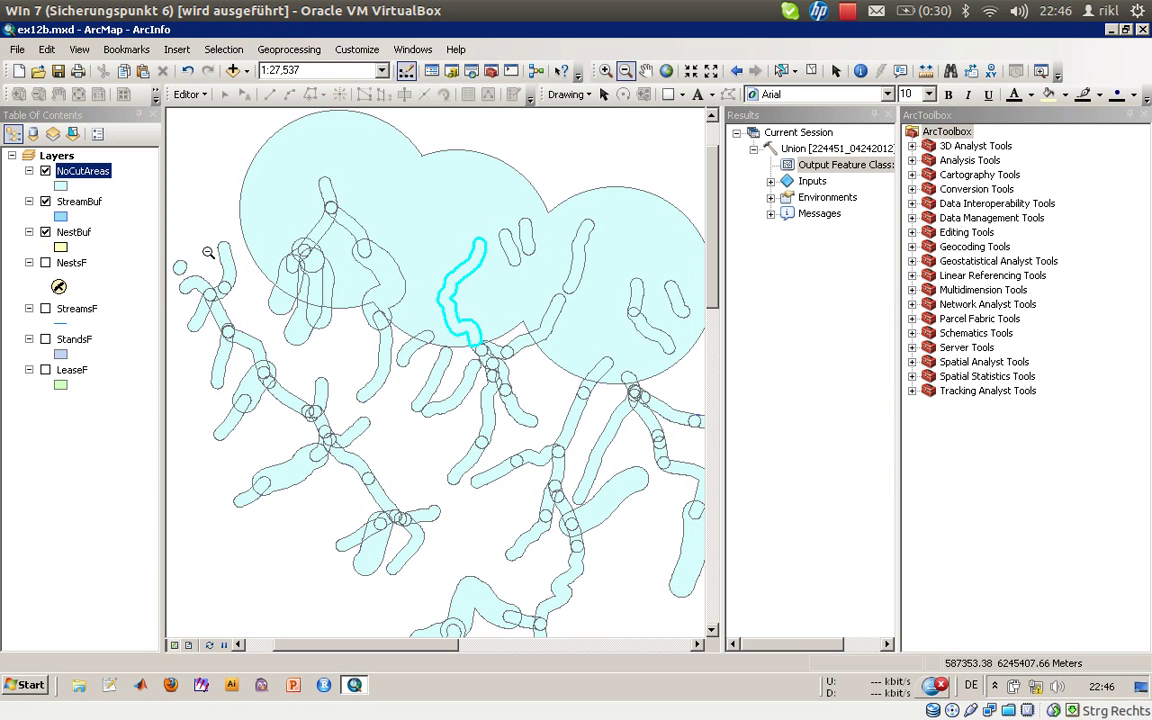
pyautogui.click(45, 339)
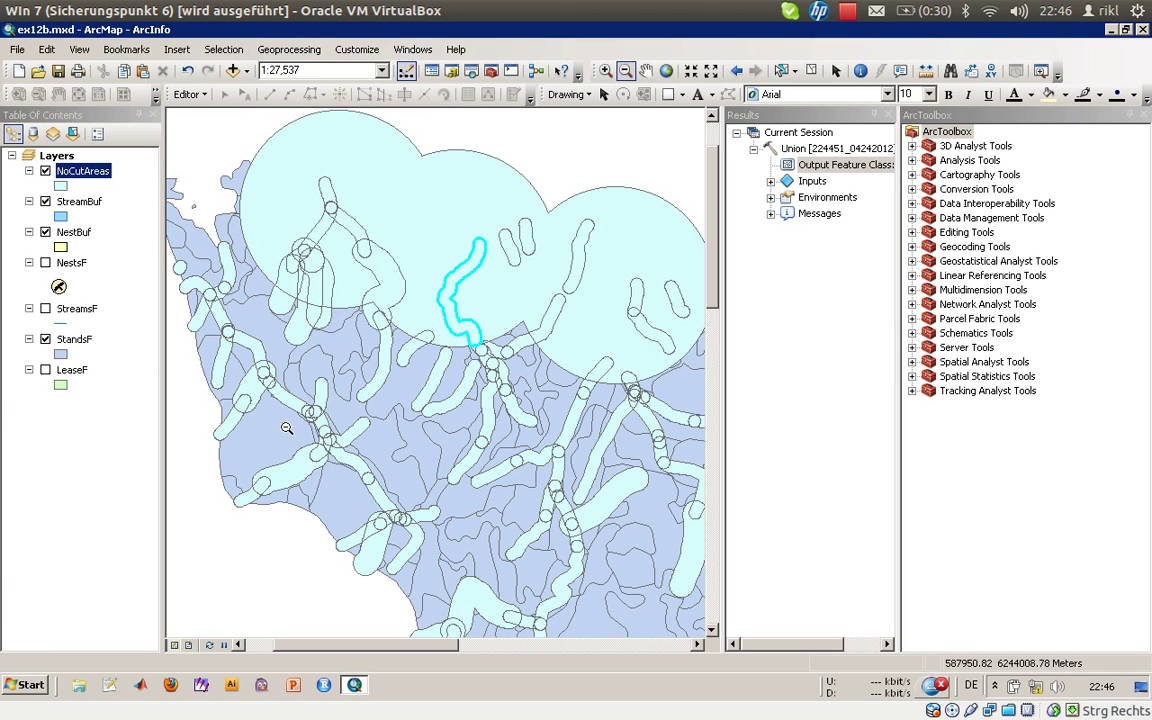
# Open the Union tool with NoCutAreas and StandsF as its inputs.
pyautogui.click(226, 51)
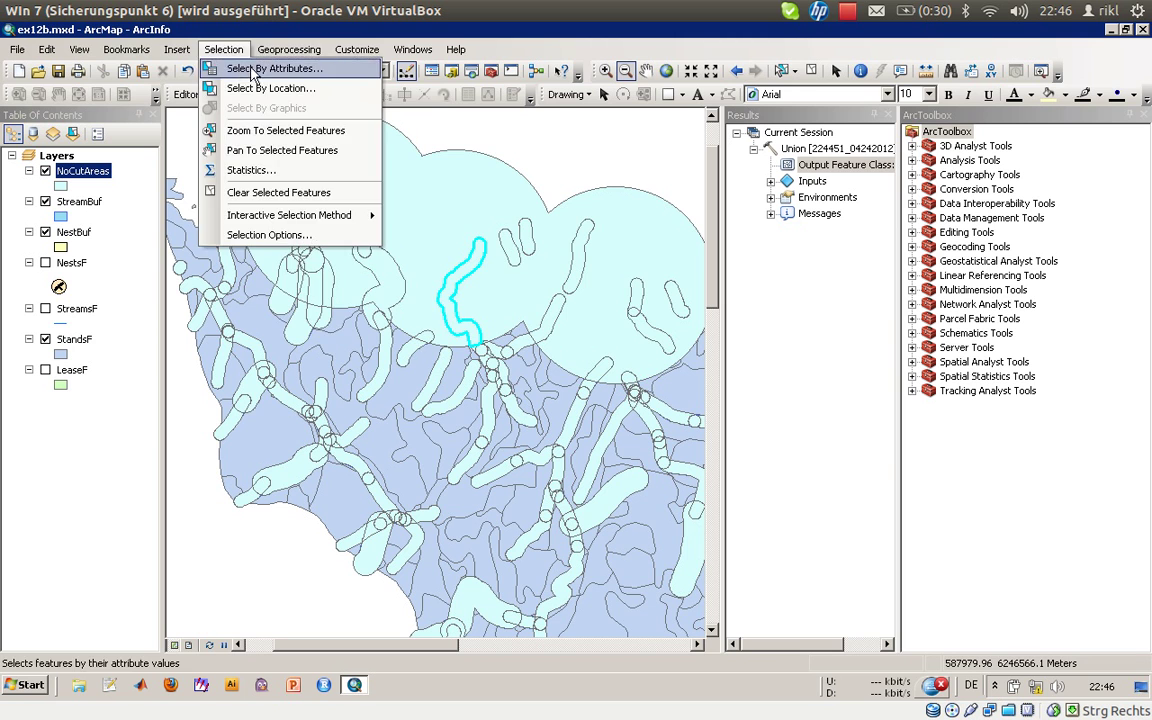
pyautogui.moveTo(285, 50)
pyautogui.click(295, 128)
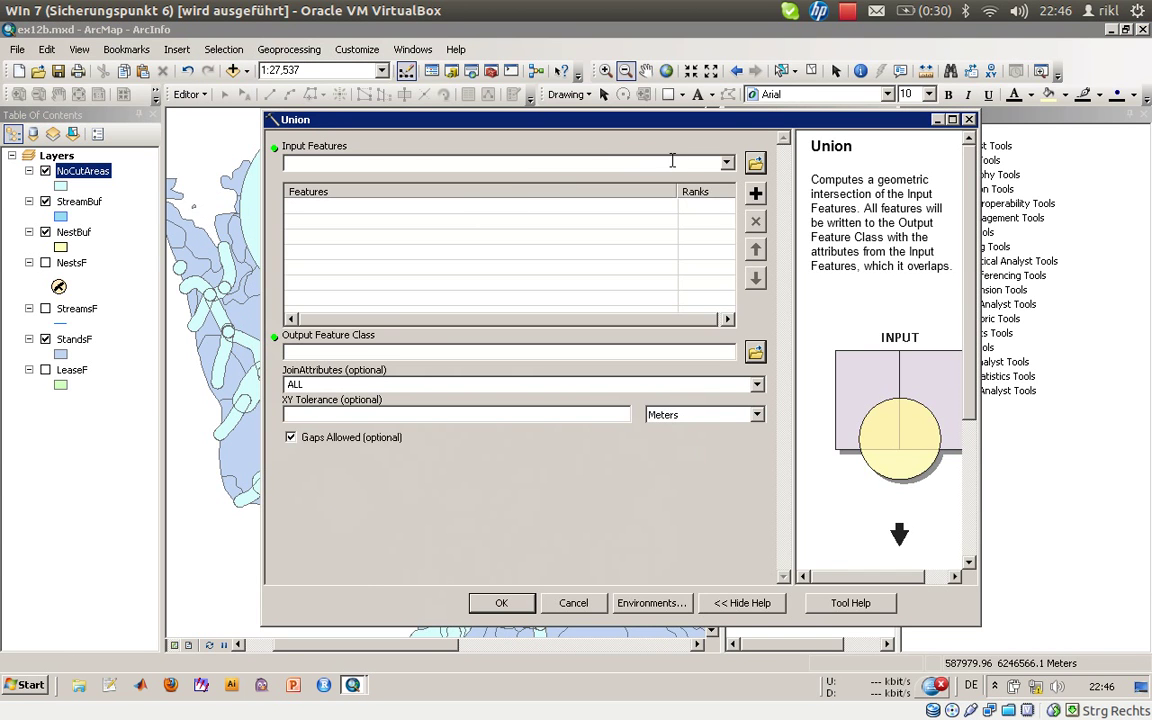
pyautogui.click(727, 164)
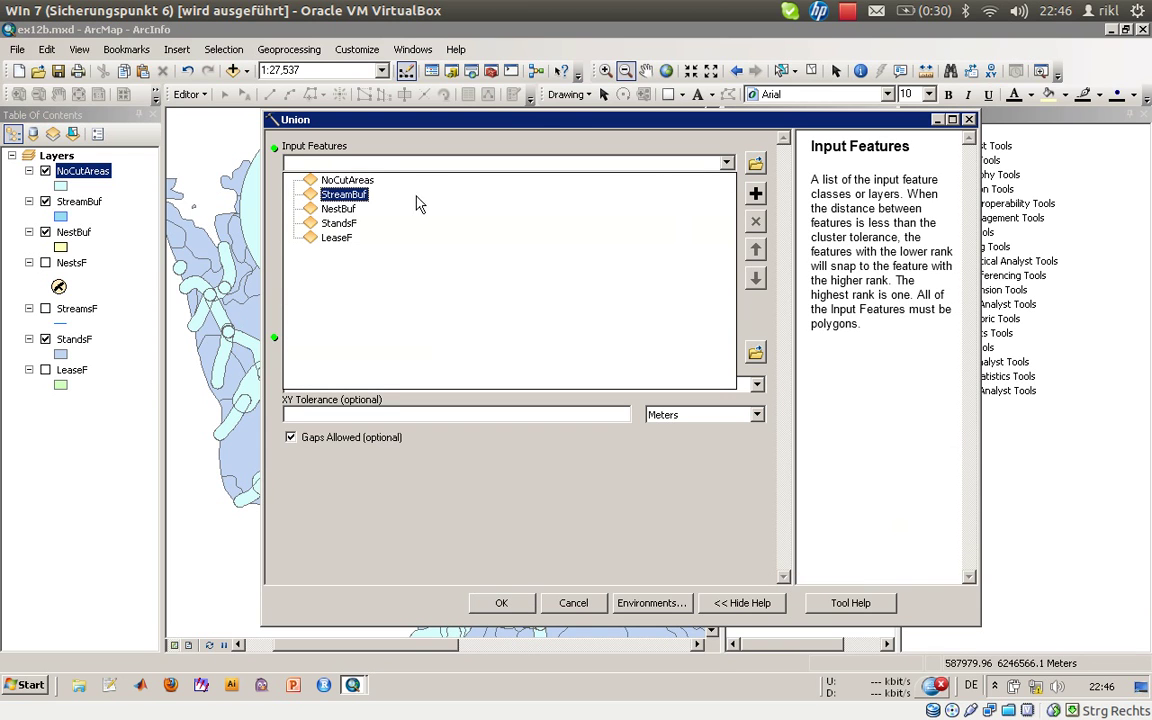
pyautogui.click(366, 179)
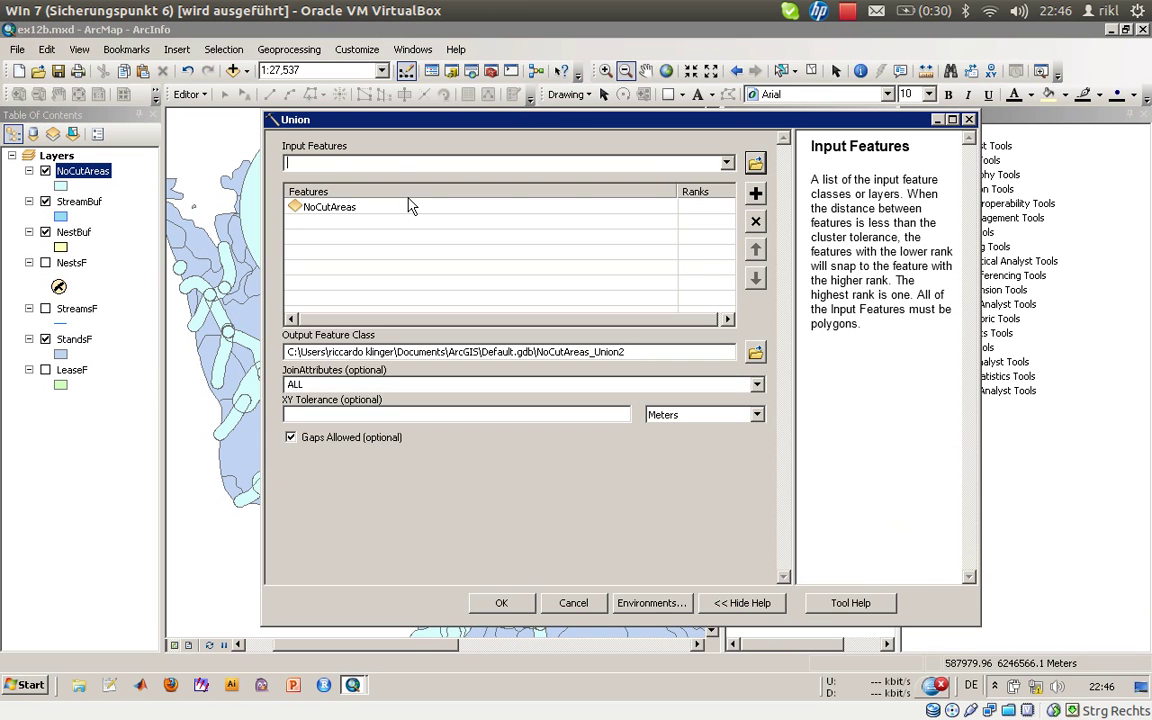
pyautogui.click(727, 164)
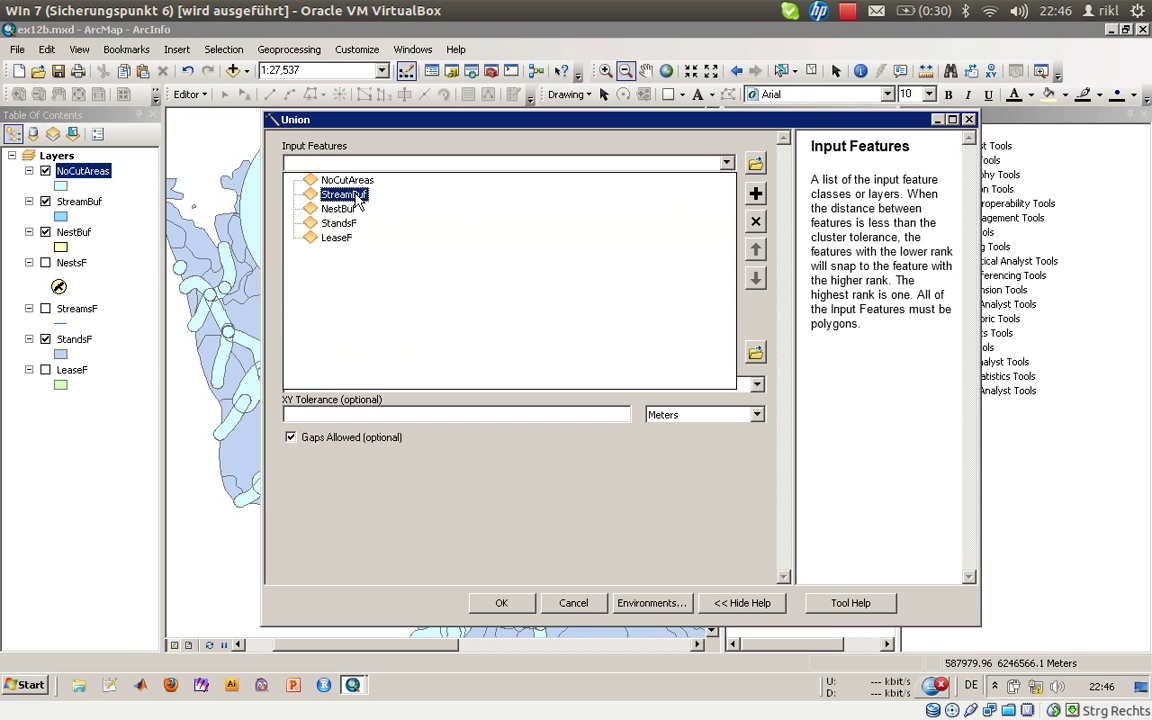
pyautogui.click(345, 224)
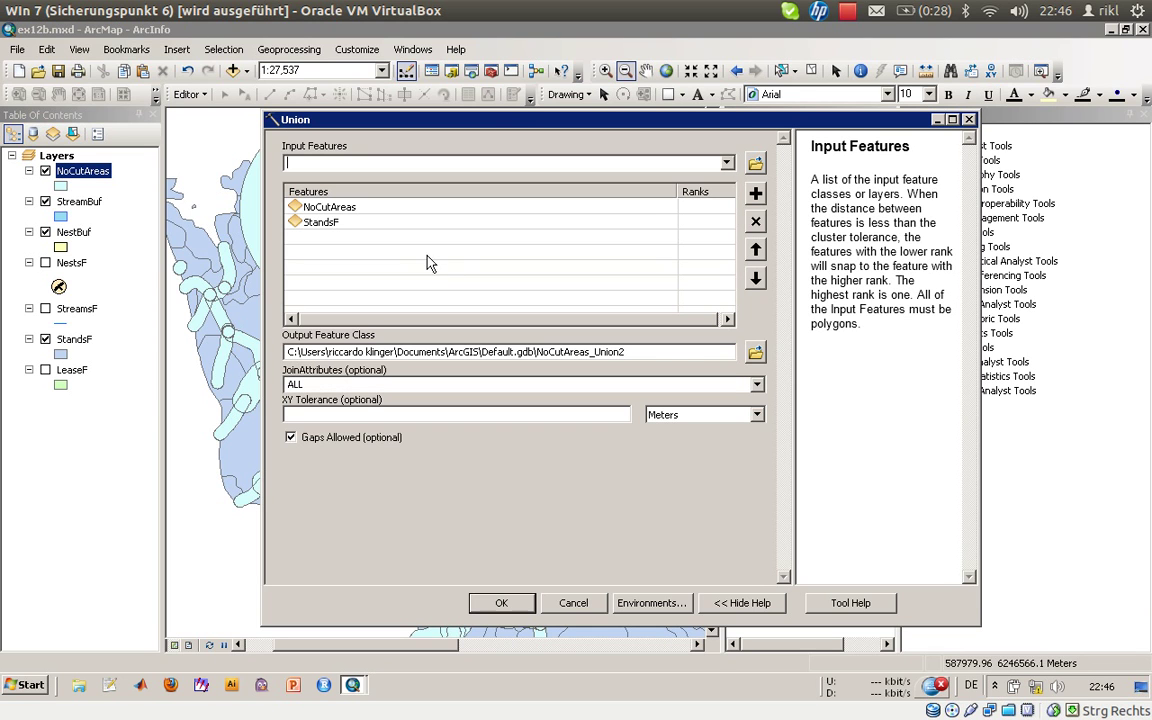
# Set the output to replace Tongass.mdb CutAreas, confirm overwrite, and run the Union.
pyautogui.click(755, 352)
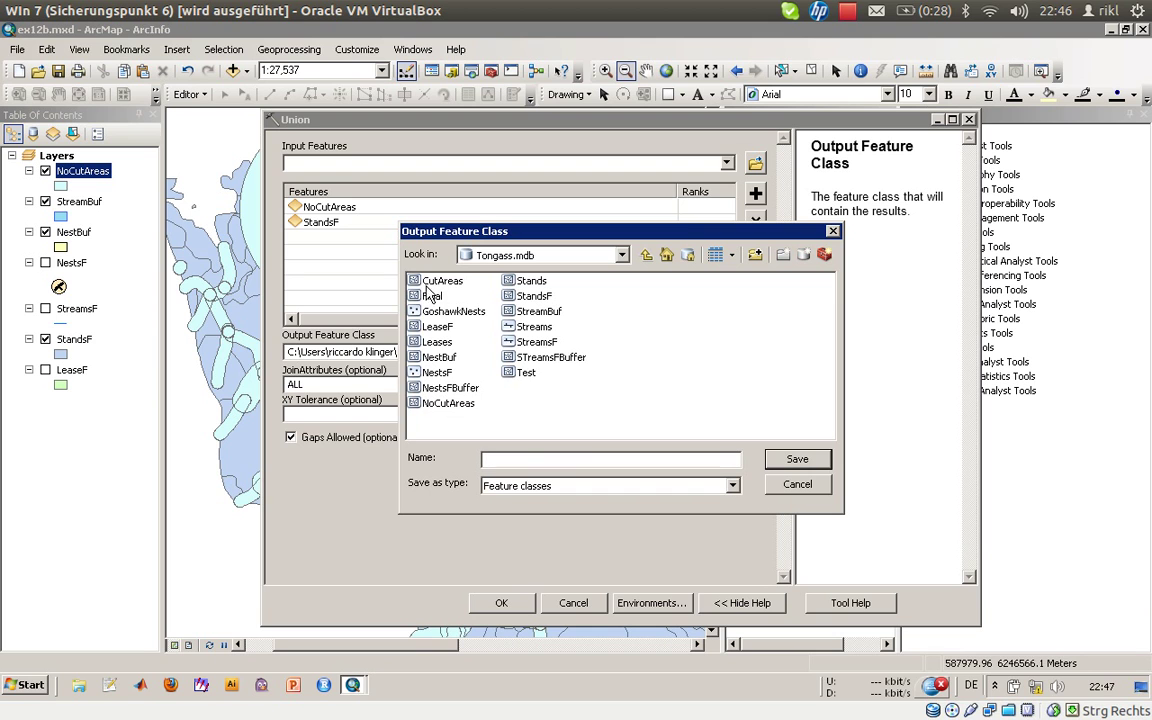
pyautogui.doubleClick(440, 281)
pyautogui.click(622, 404)
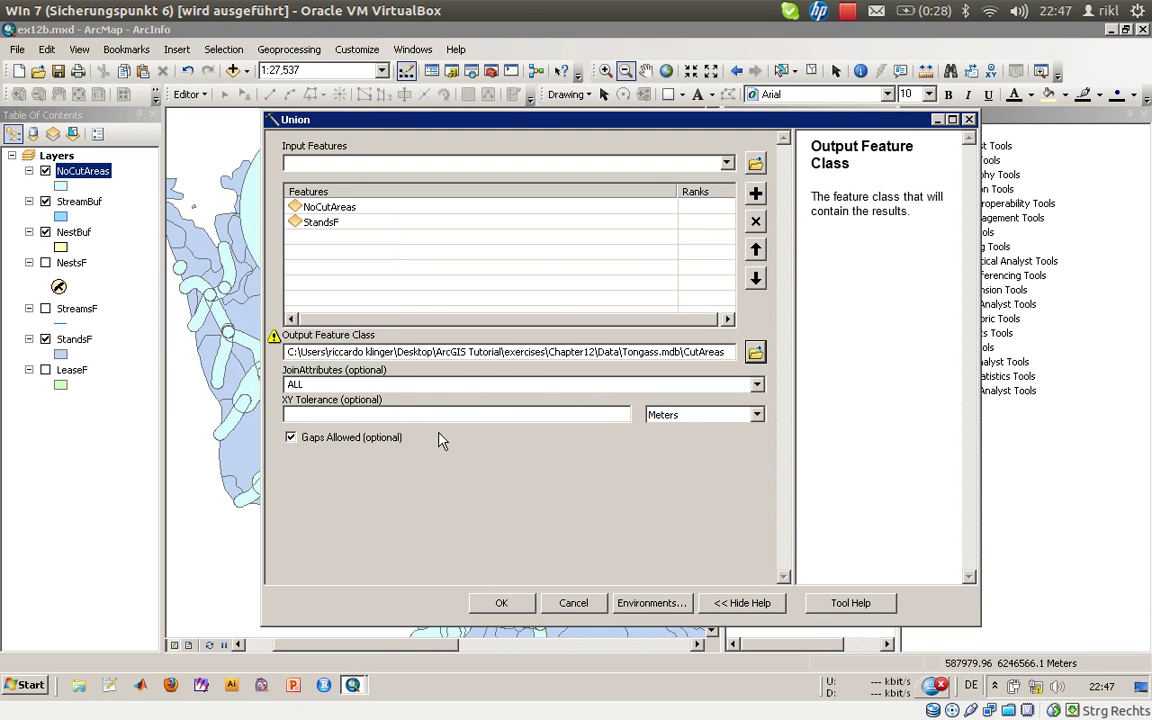
pyautogui.click(490, 602)
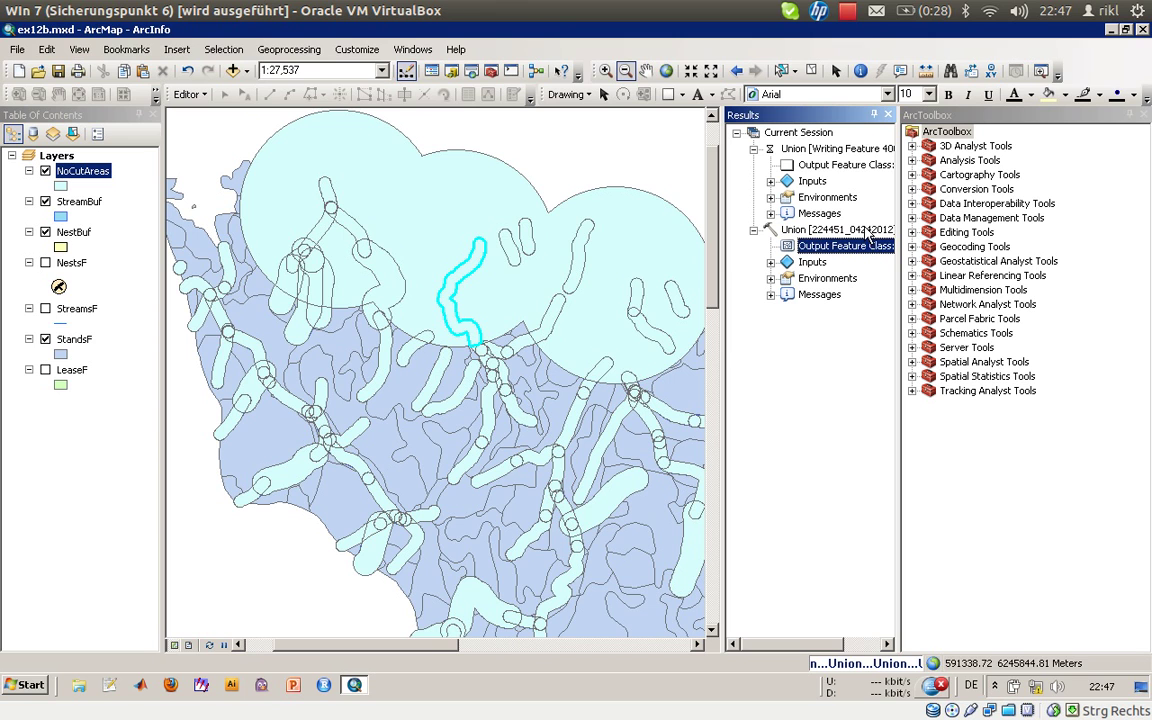
# Add the CutAreas union output to the map and toggle NoCutAreas to compare.
pyautogui.rightClick(858, 167)
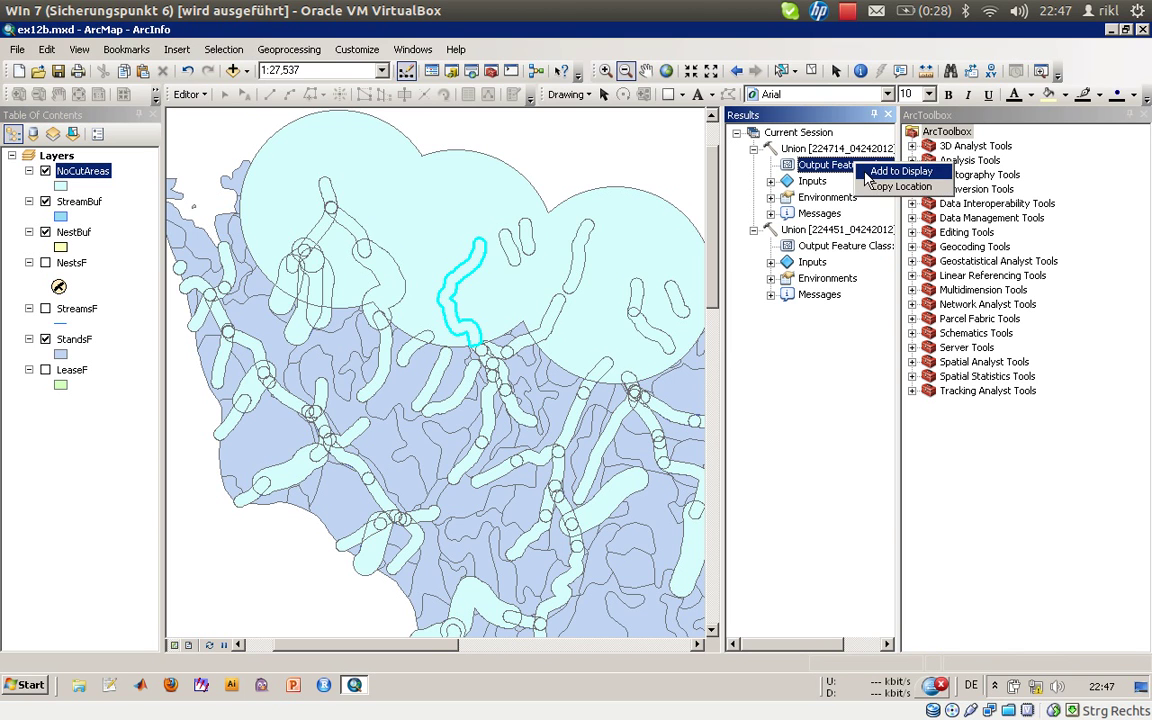
pyautogui.click(868, 174)
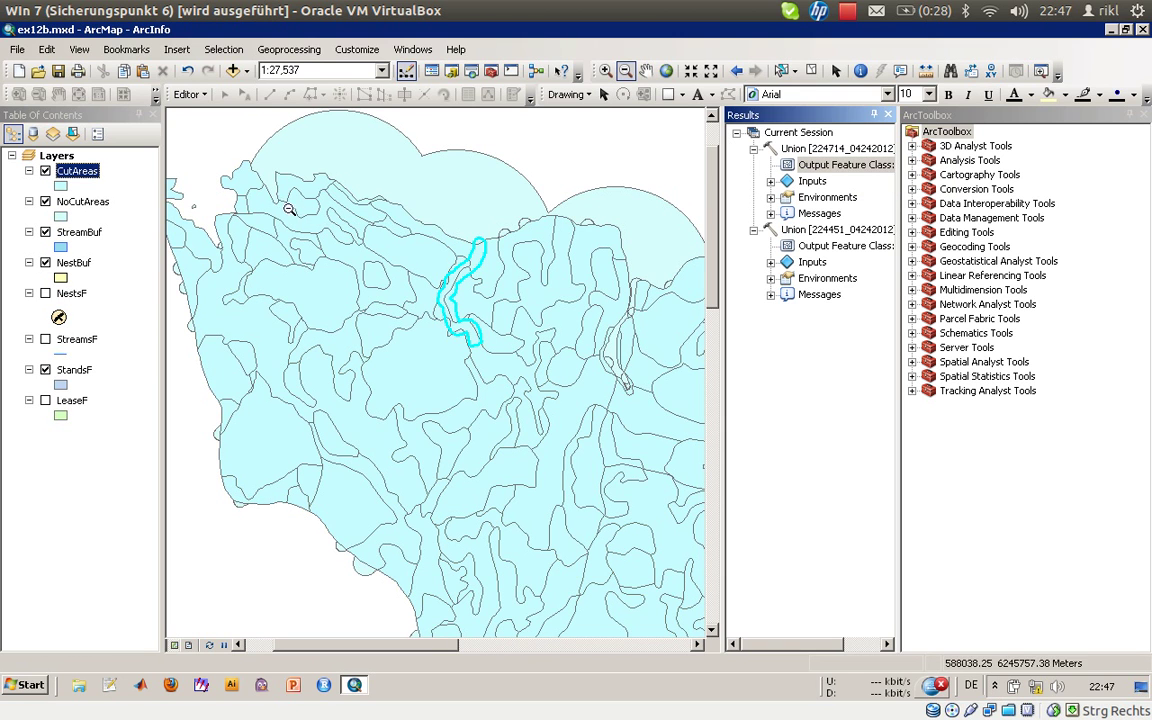
pyautogui.click(45, 202)
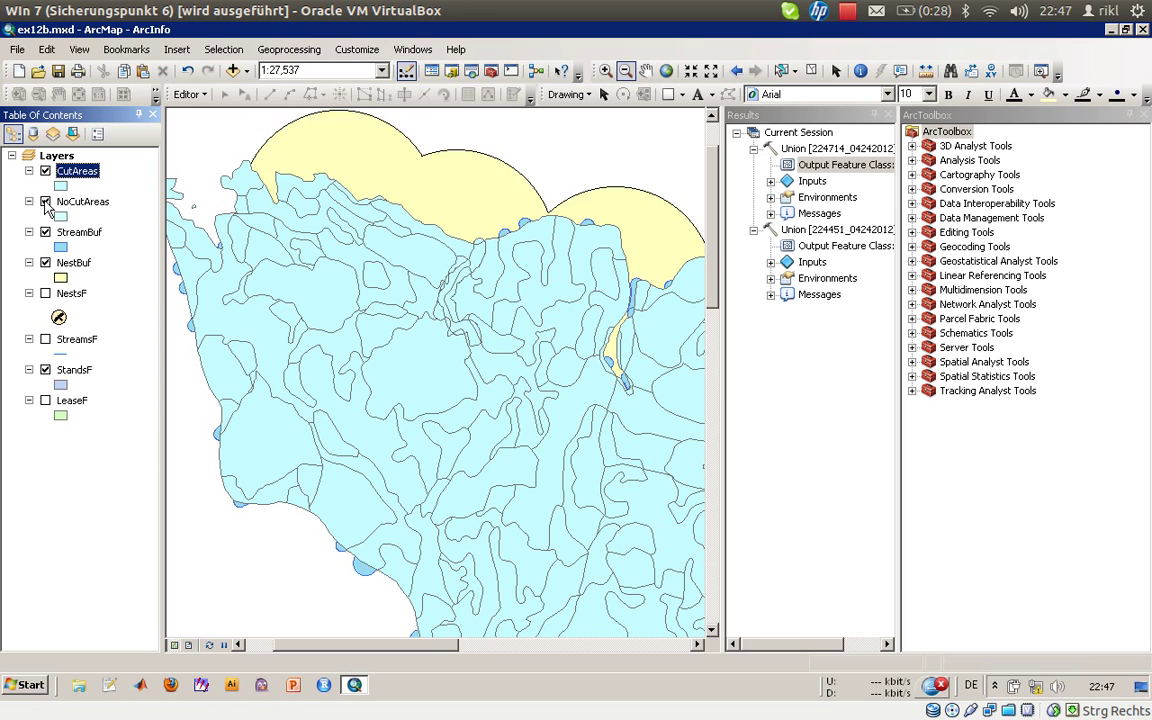
pyautogui.click(45, 202)
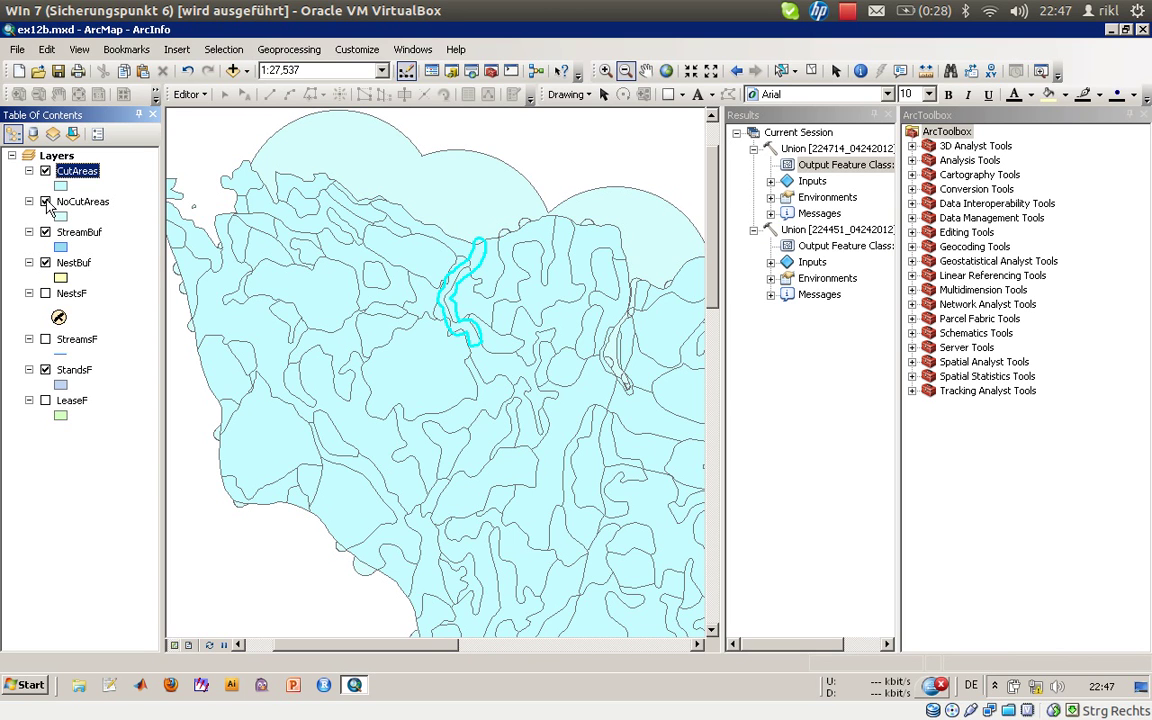
# Give the CutAreas layer the orange hatched Shellfish Area symbol.
pyautogui.click(62, 187)
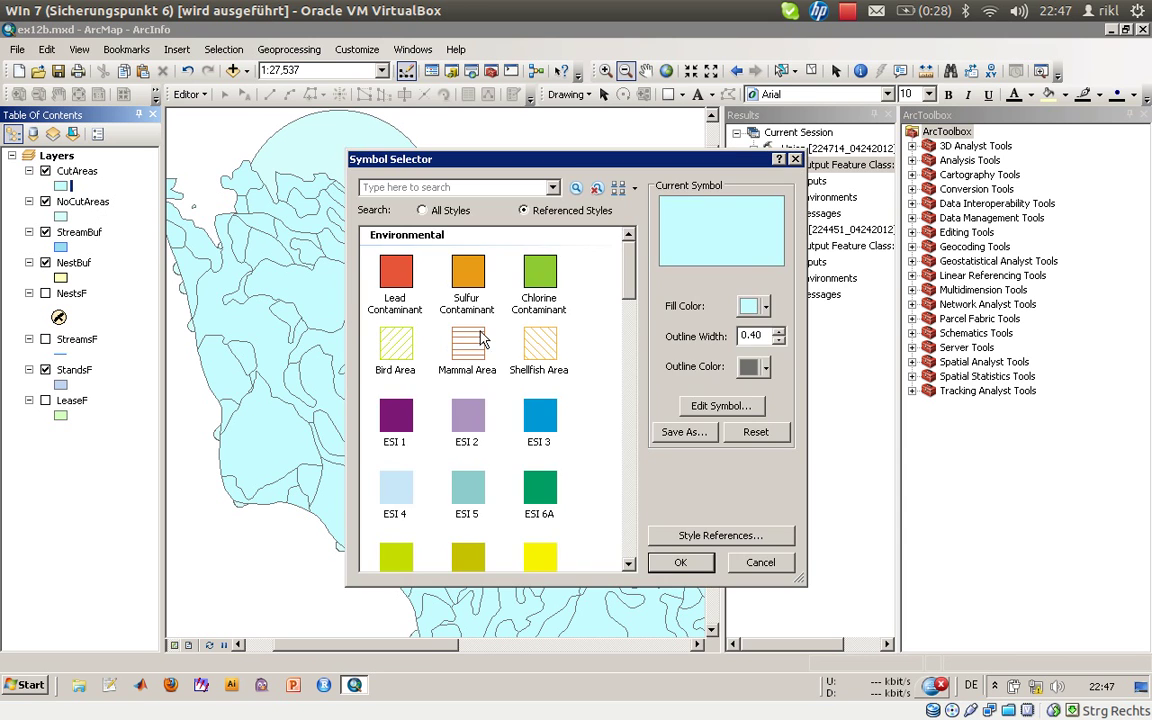
pyautogui.click(533, 355)
pyautogui.click(680, 562)
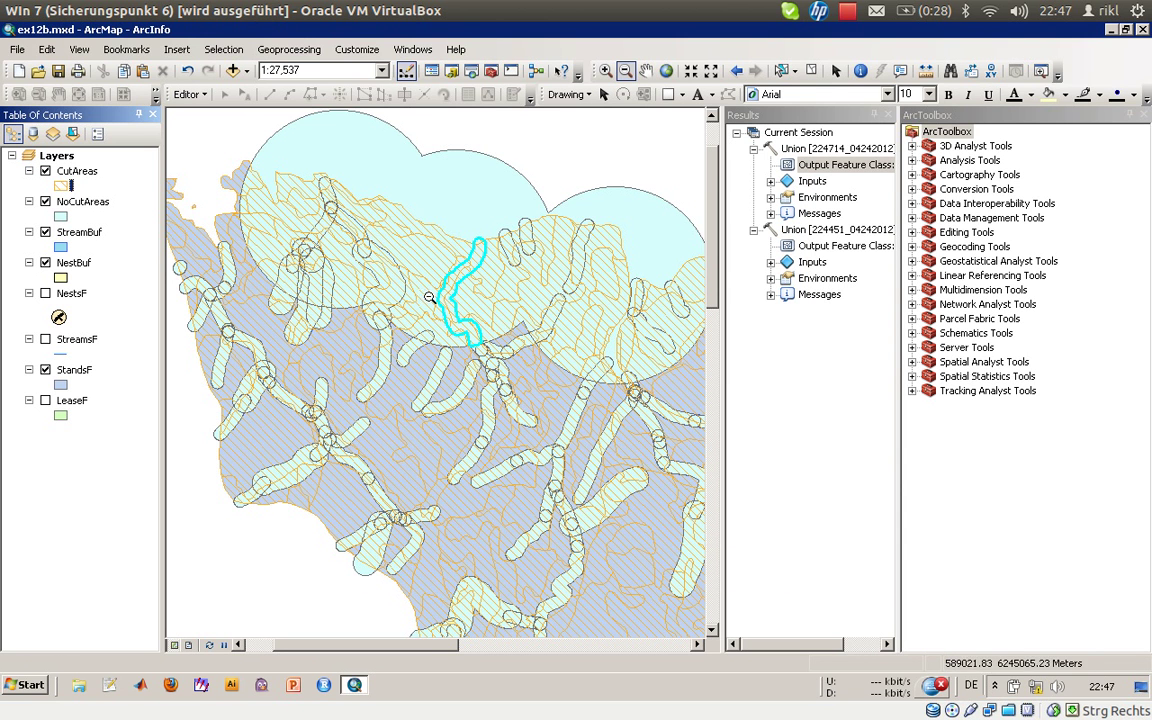
# Remove the first Union result from the Results window's current session.
pyautogui.click(840, 165)
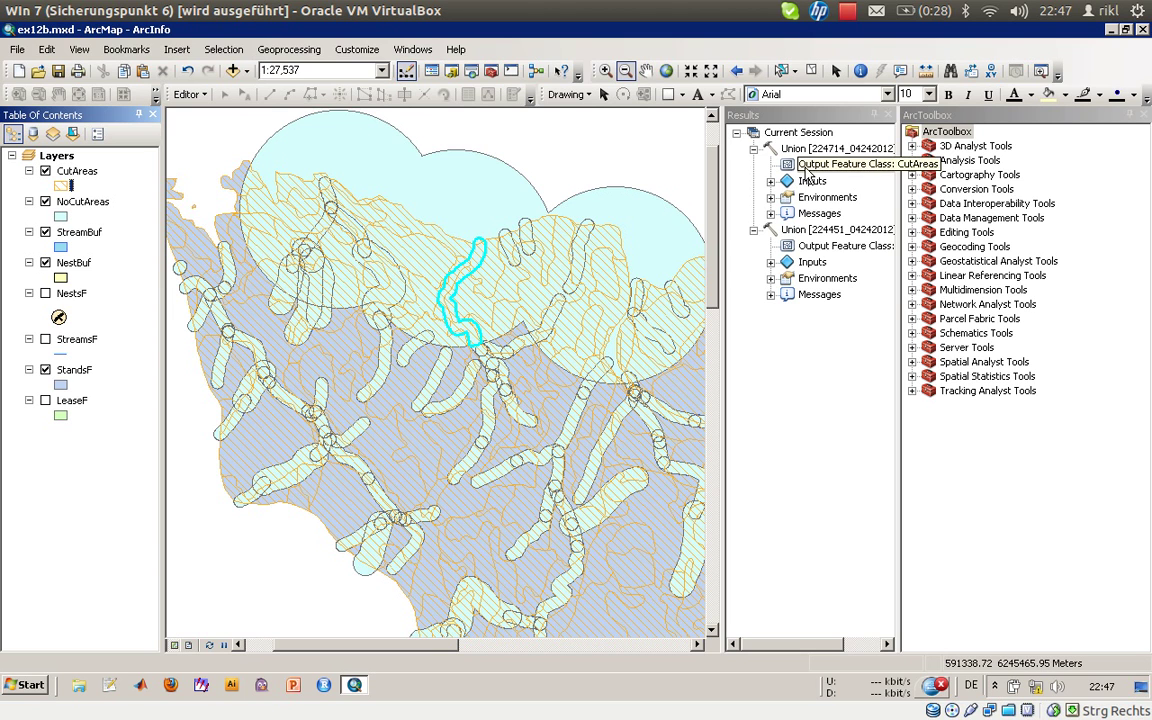
pyautogui.rightClick(837, 167)
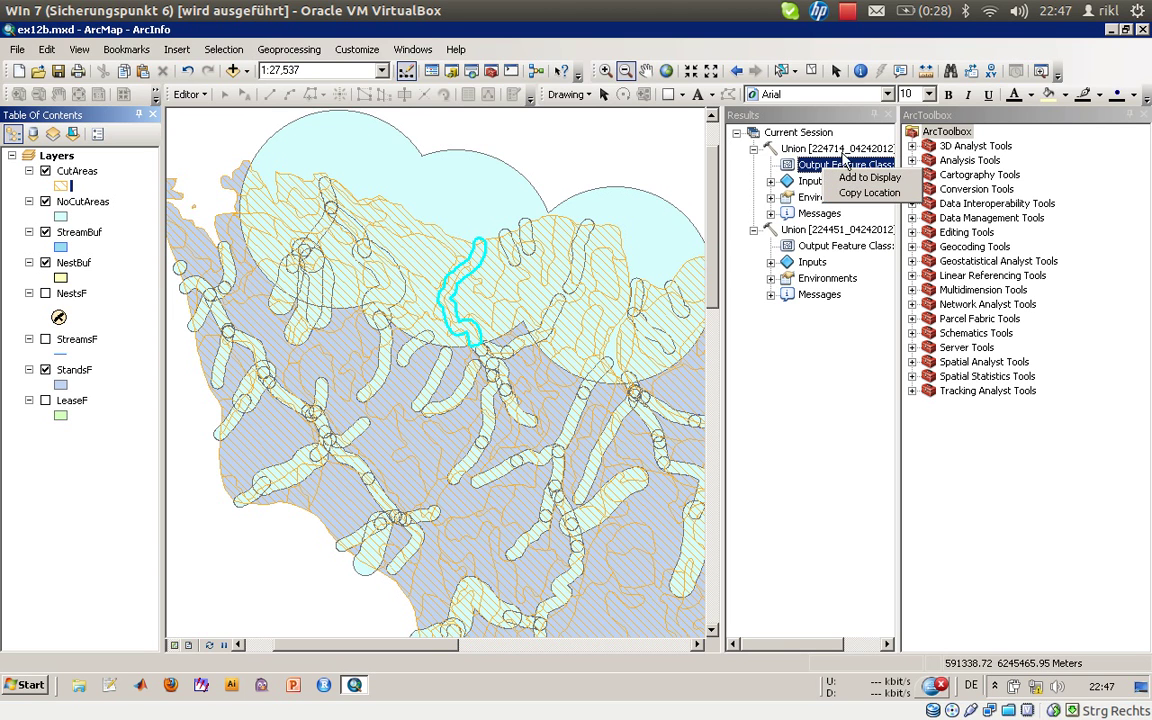
pyautogui.click(840, 149)
pyautogui.rightClick(845, 150)
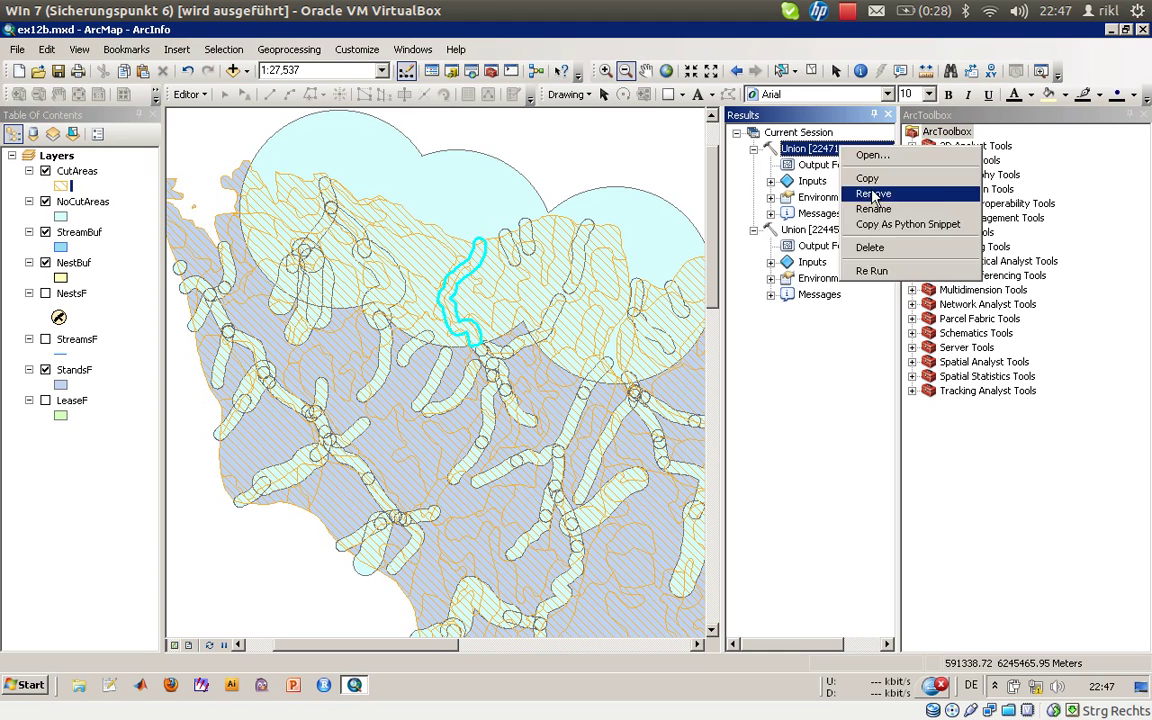
pyautogui.click(870, 193)
# Remove the CutAreas layer from the map, clear selected features, and zoom out slightly.
pyautogui.click(76, 171)
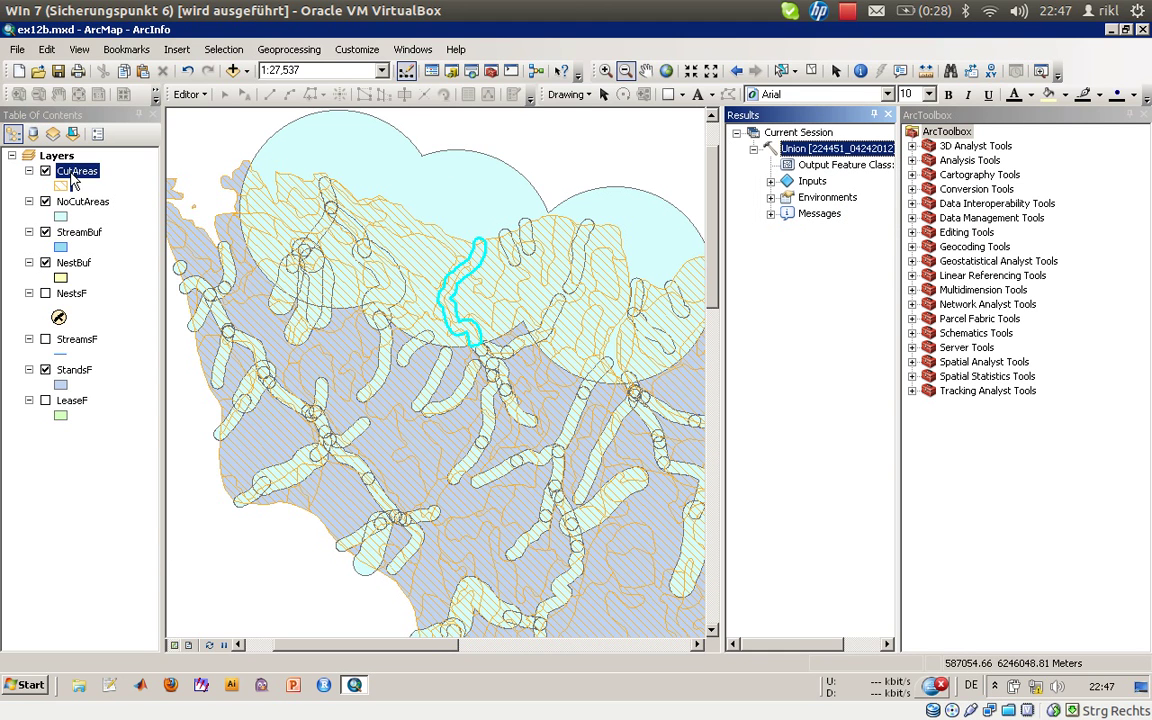
pyautogui.rightClick(74, 171)
pyautogui.click(112, 203)
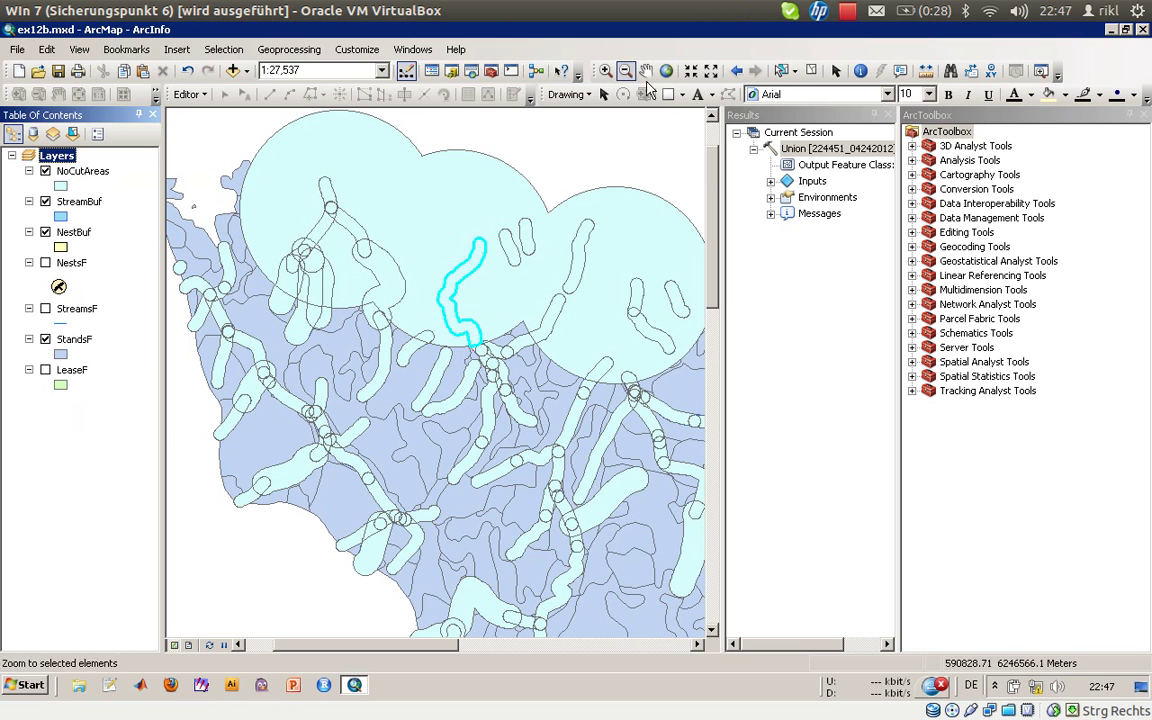
pyautogui.click(821, 74)
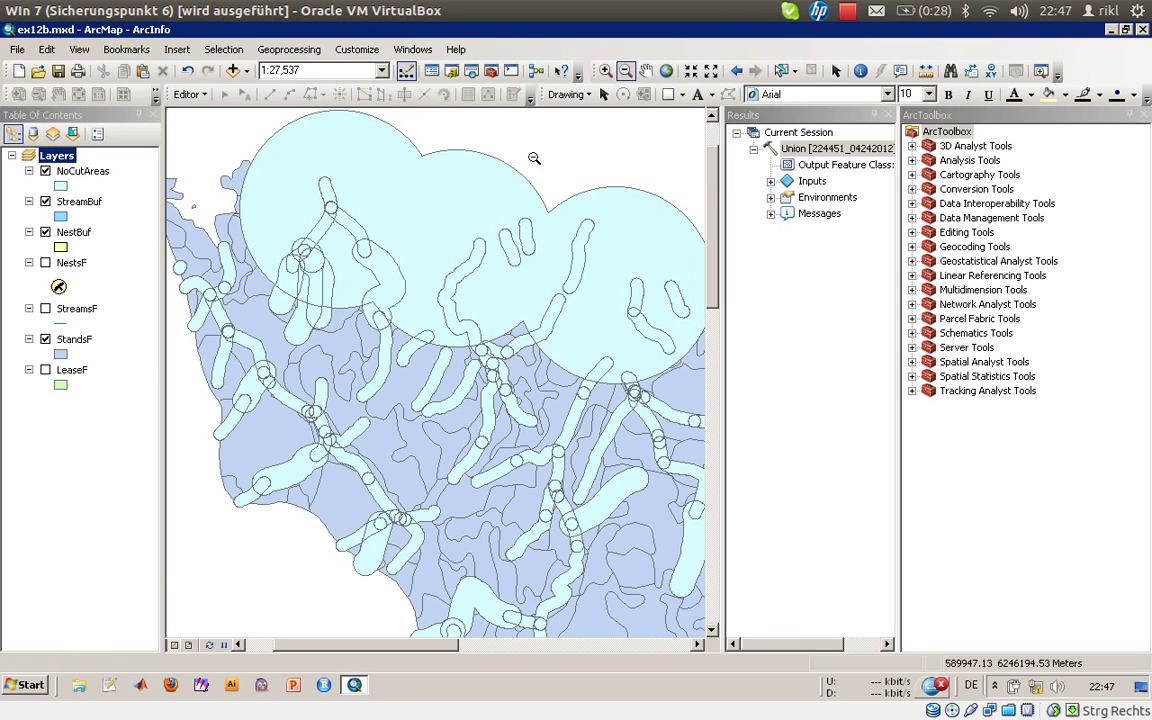
pyautogui.click(540, 230)
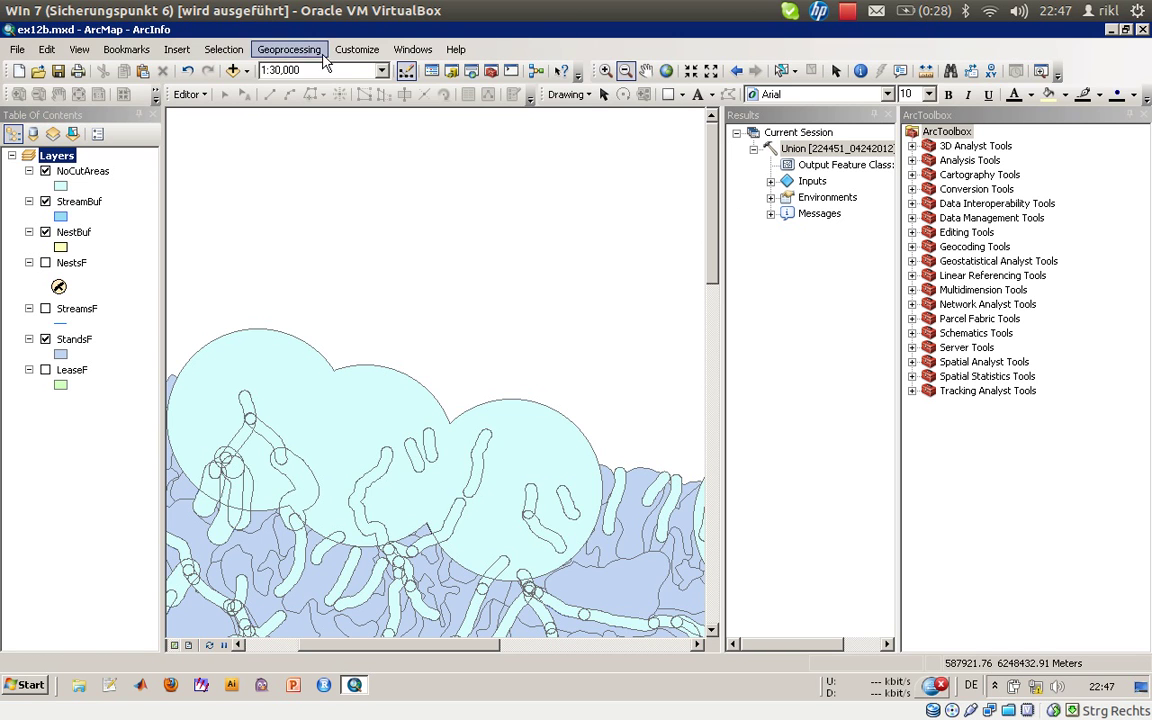
# Union NoCutAreas and StandsF, writing the output CutAreas_2 to Tongass.mdb.
pyautogui.click(295, 50)
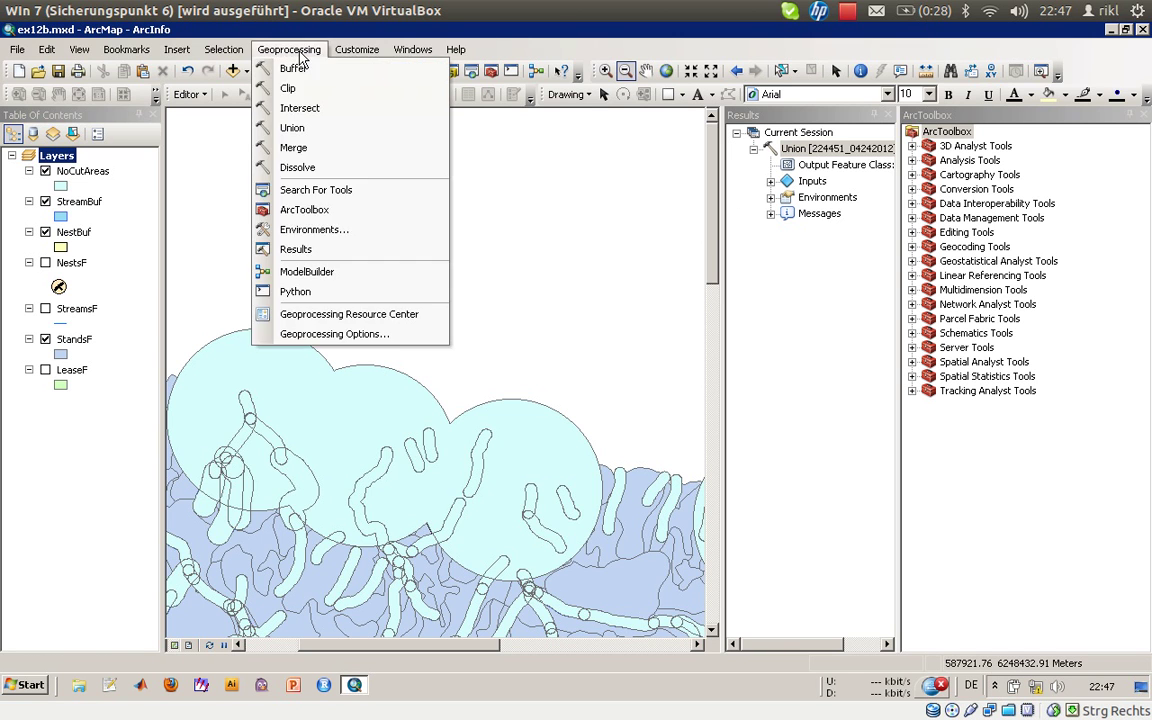
pyautogui.click(292, 108)
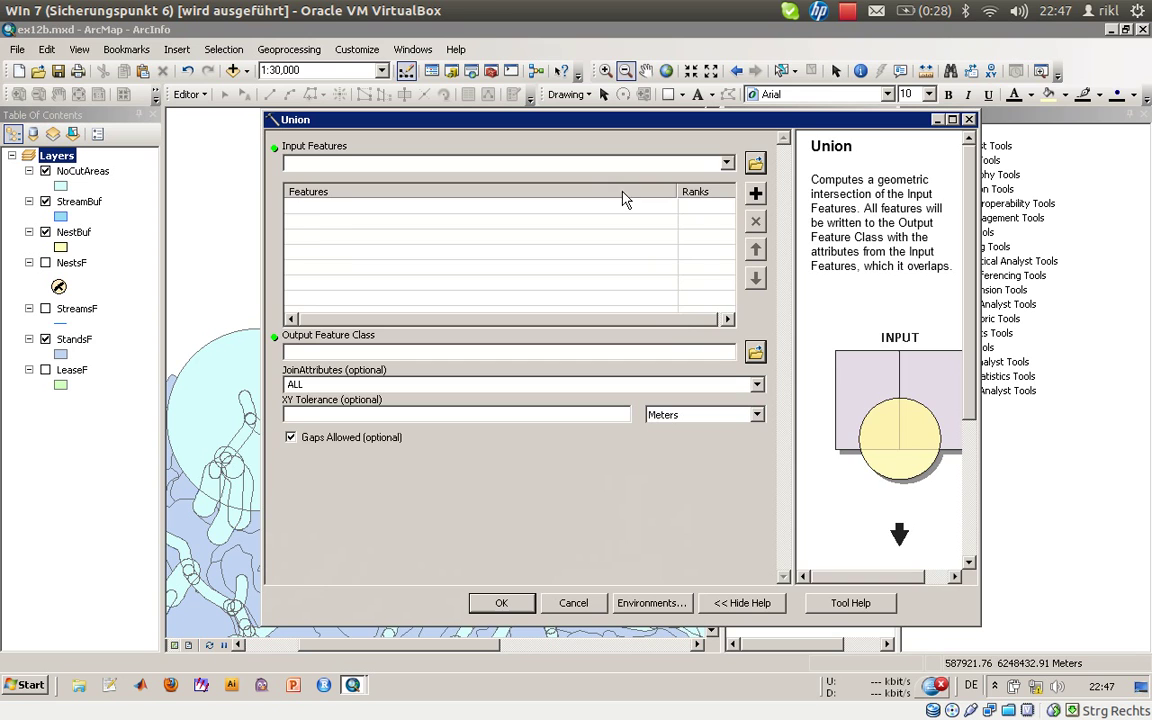
pyautogui.click(725, 164)
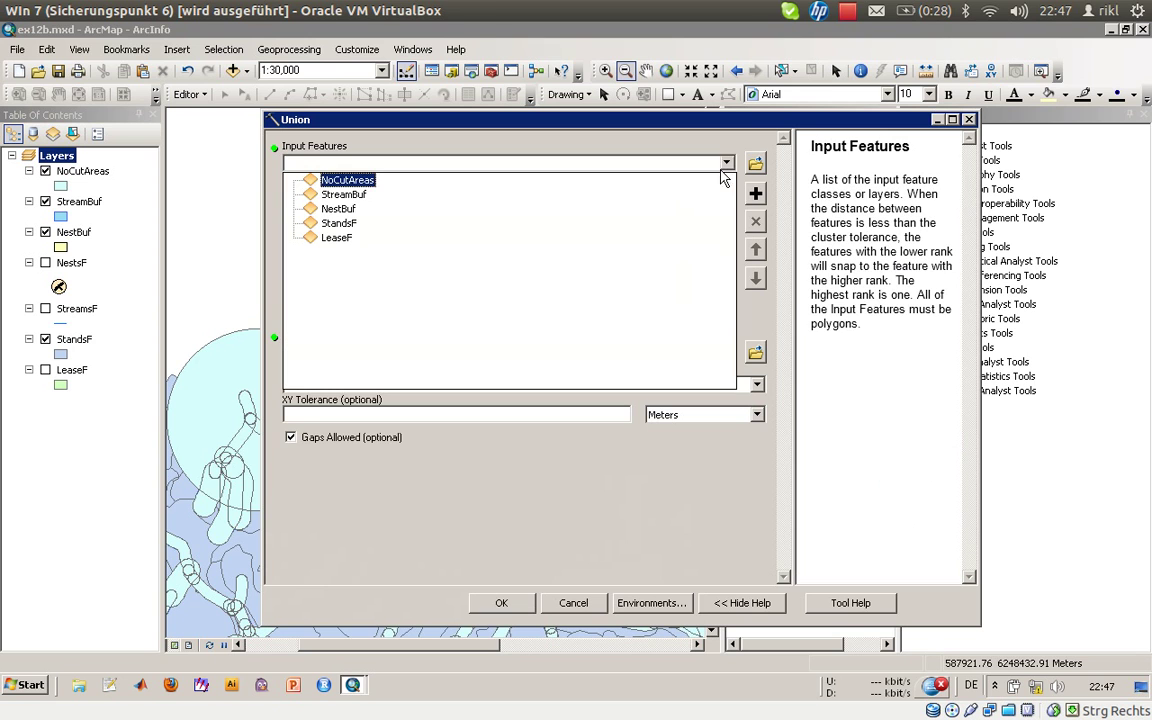
pyautogui.click(363, 182)
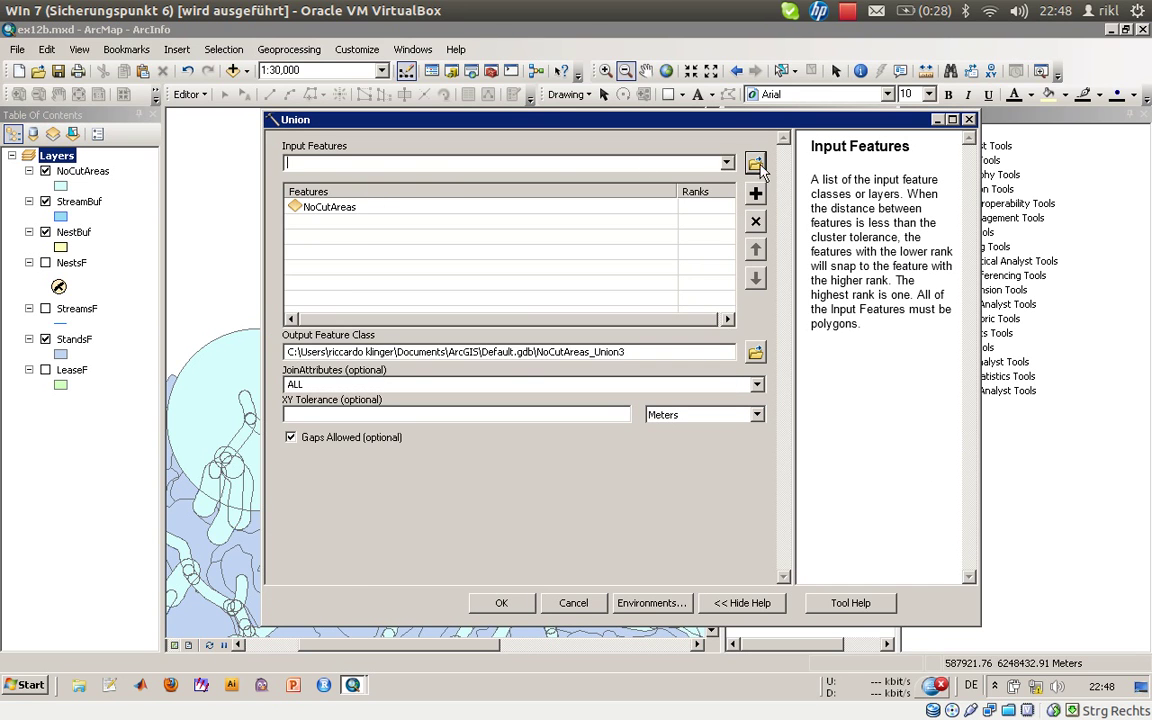
pyautogui.click(726, 163)
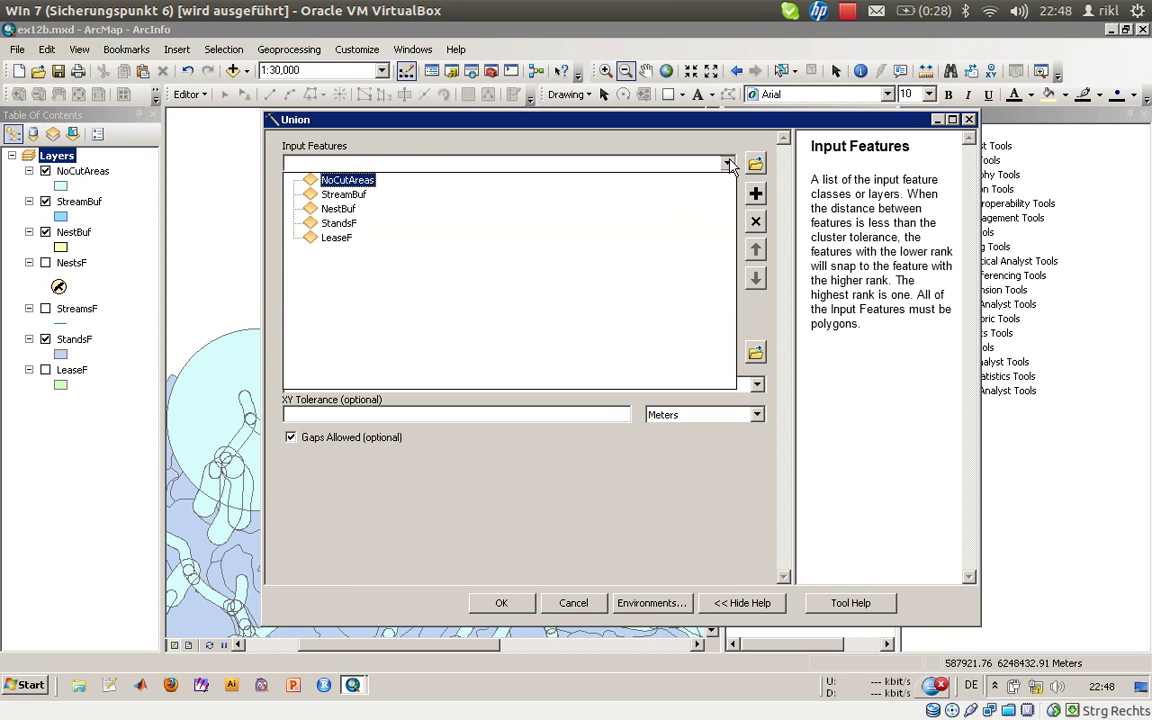
pyautogui.click(432, 223)
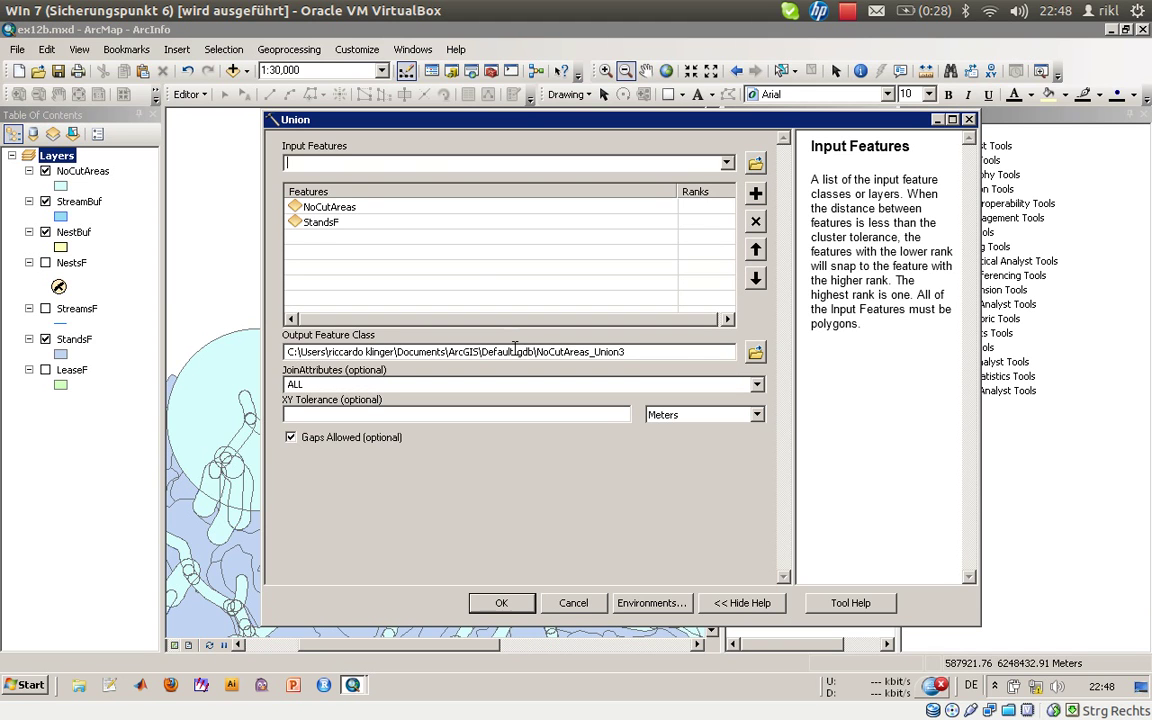
pyautogui.click(755, 355)
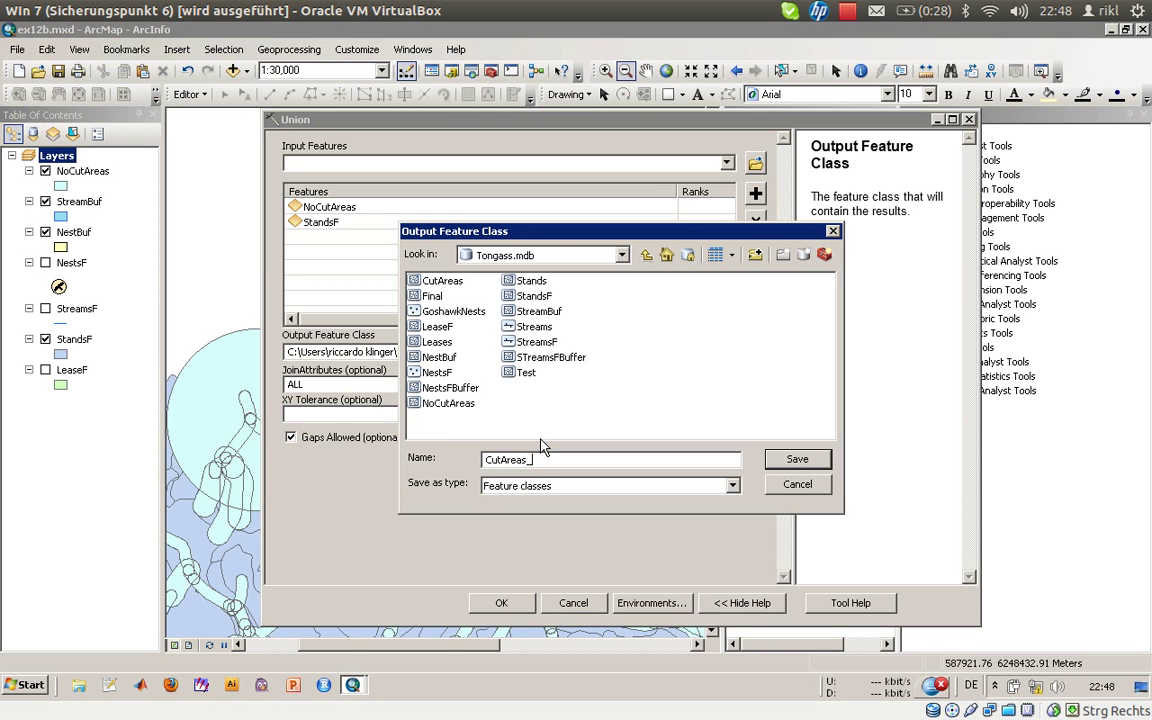
pyautogui.press('Return')
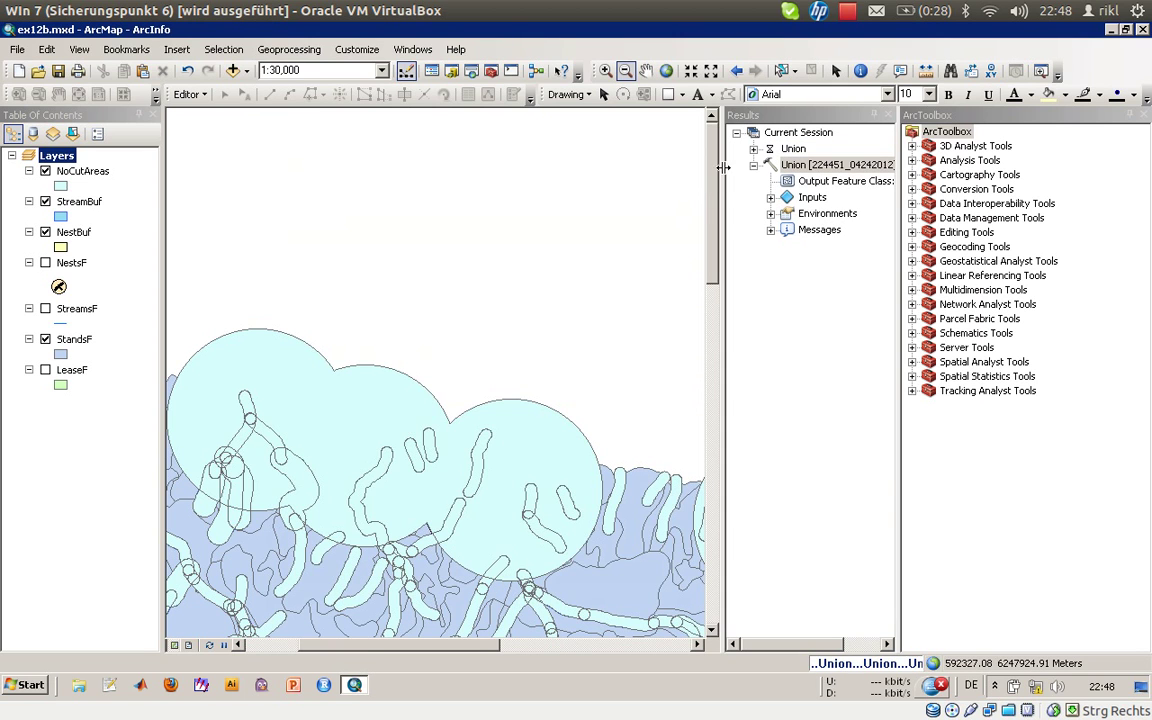
# Expand the running CutAreas_2 Union entry in Results to view its inputs, output and messages.
pyautogui.click(753, 149)
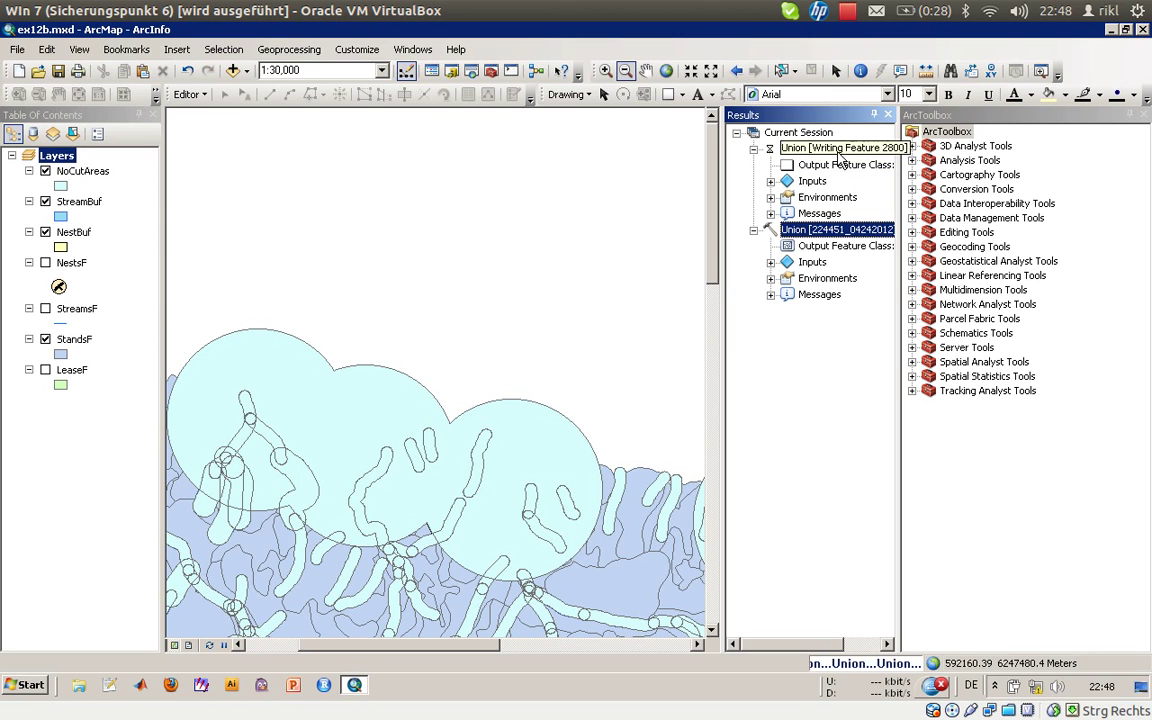
# Add the CutAreas_2 union output from Results to the map.
pyautogui.rightClick(843, 175)
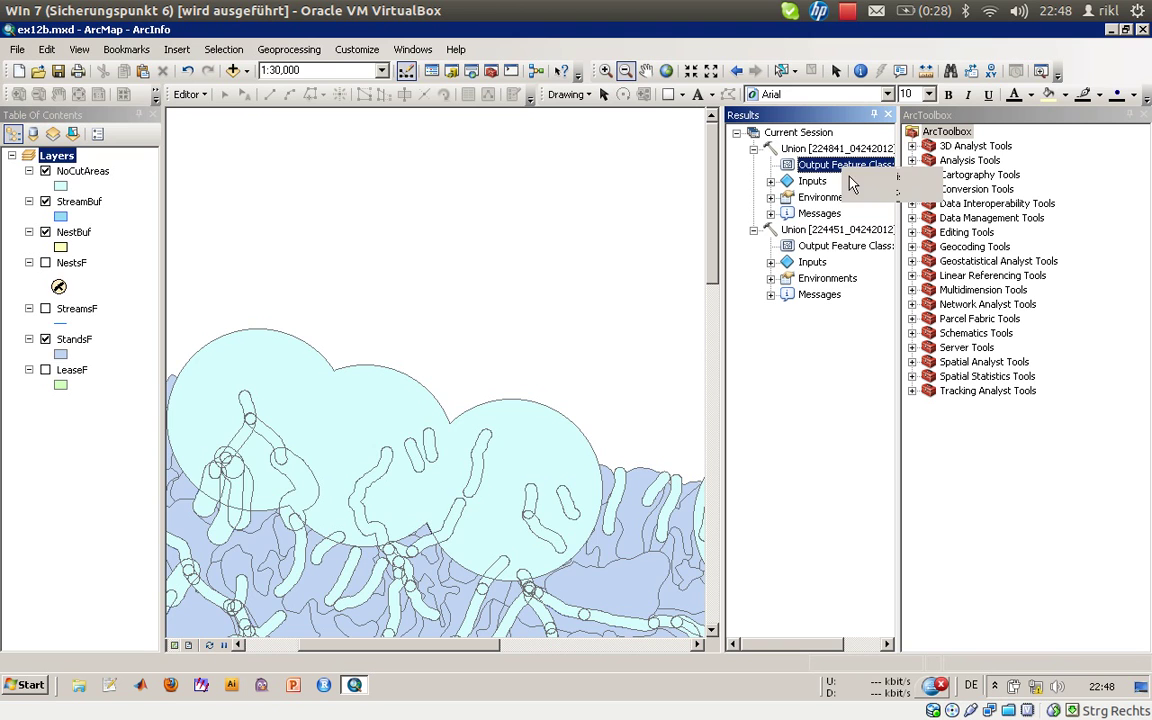
pyautogui.click(851, 182)
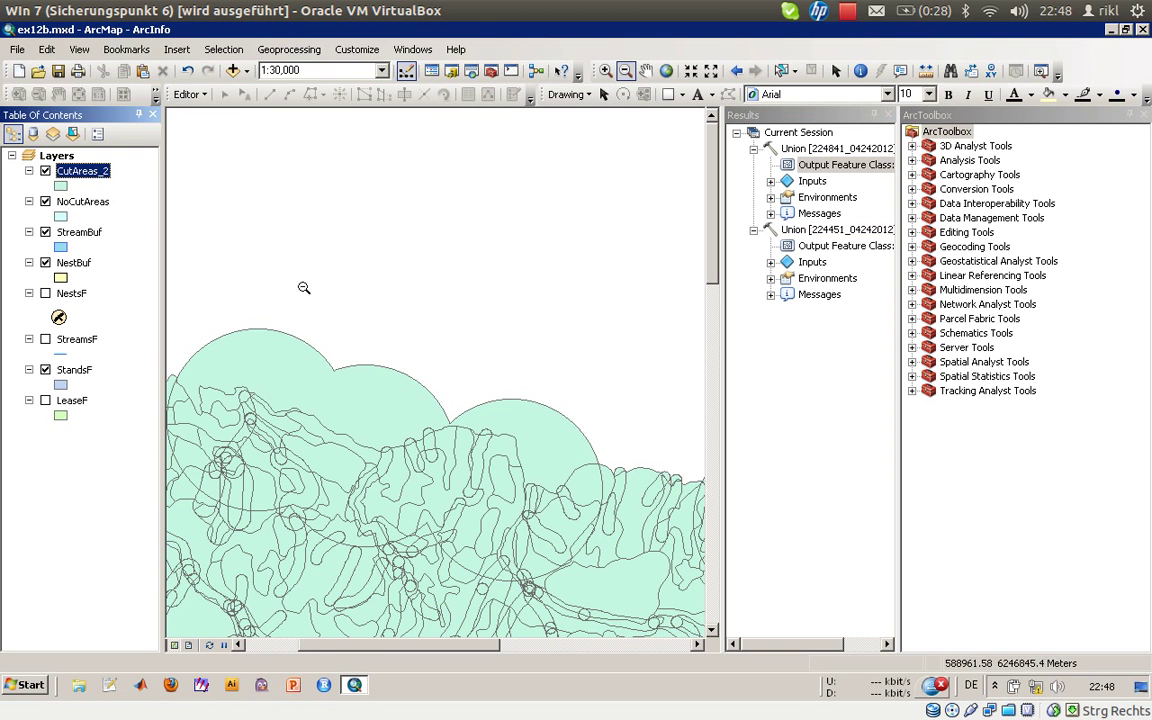
pyautogui.click(45, 202)
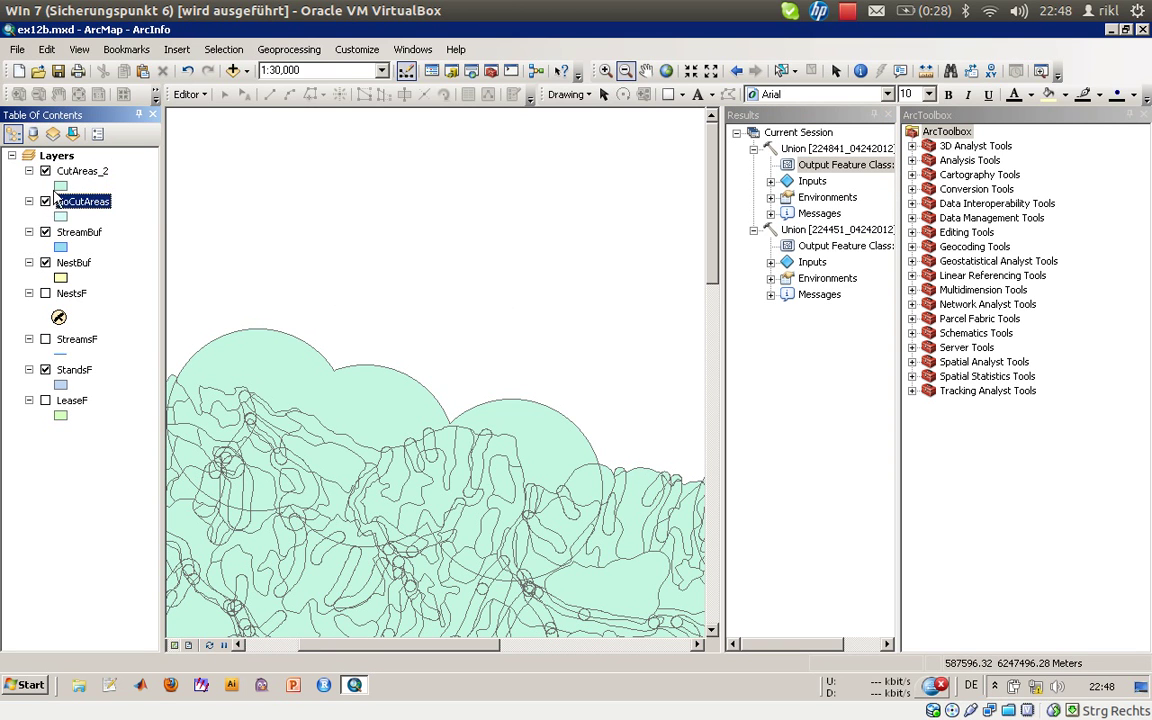
# Give CutAreas_2 the orange Sulfur Contaminant fill and zoom to full extent.
pyautogui.click(61, 186)
pyautogui.click(464, 272)
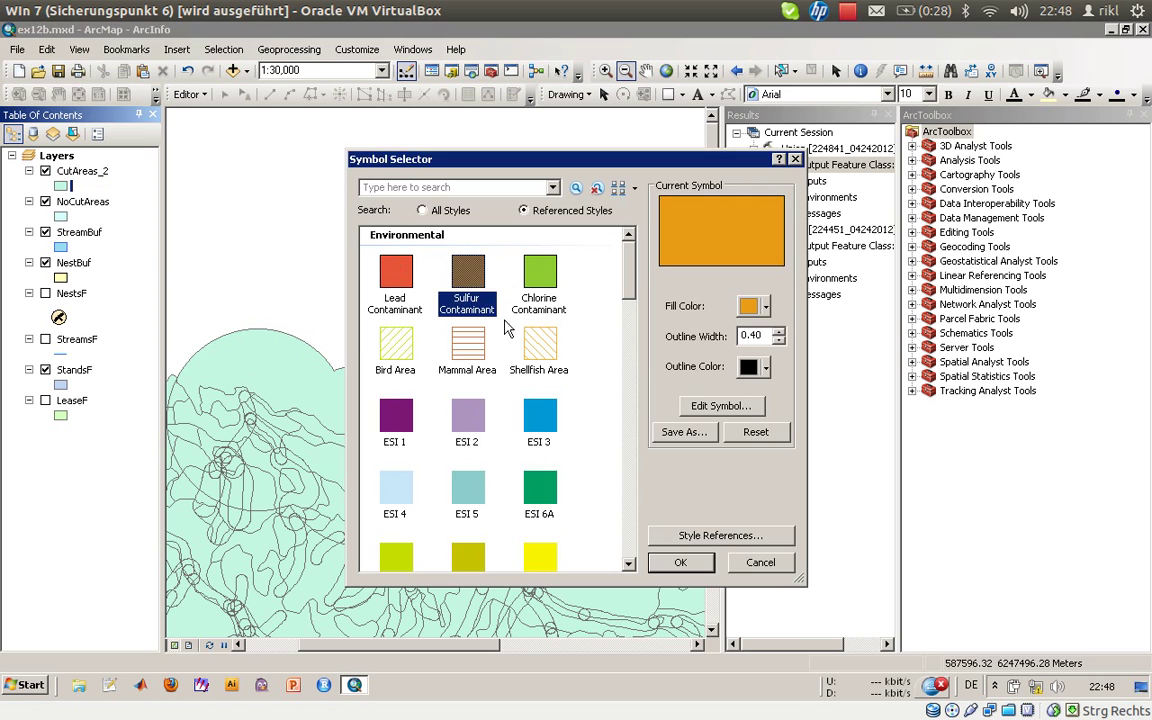
pyautogui.click(680, 562)
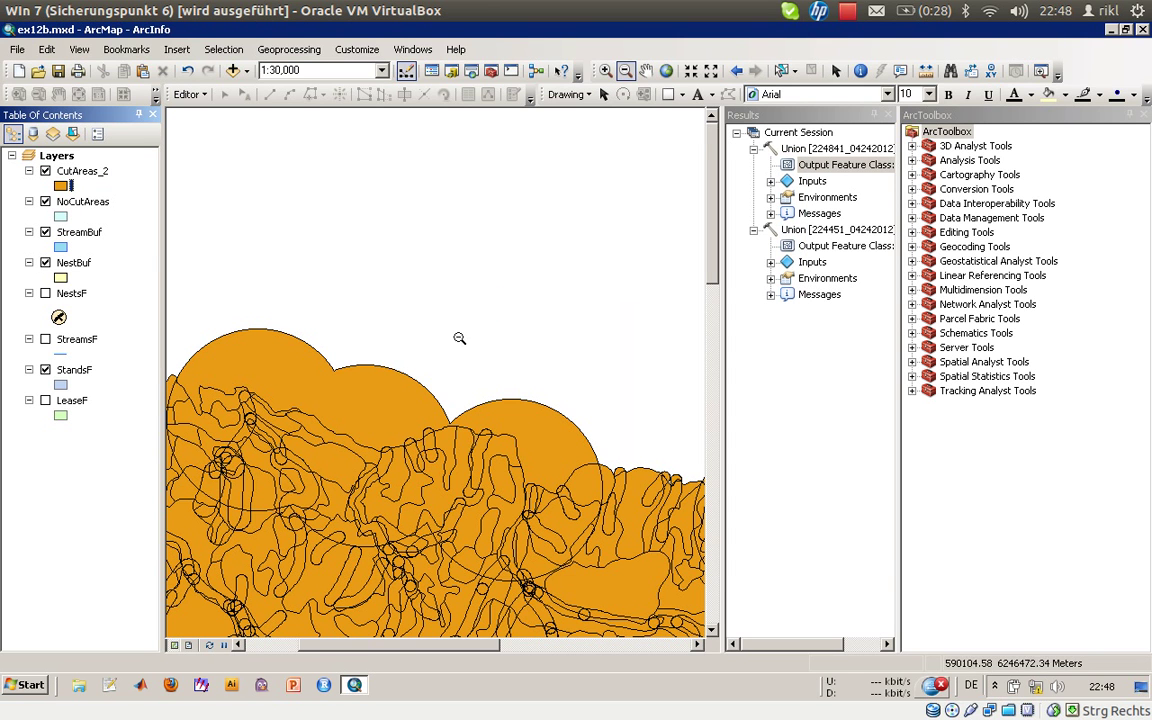
pyautogui.click(646, 70)
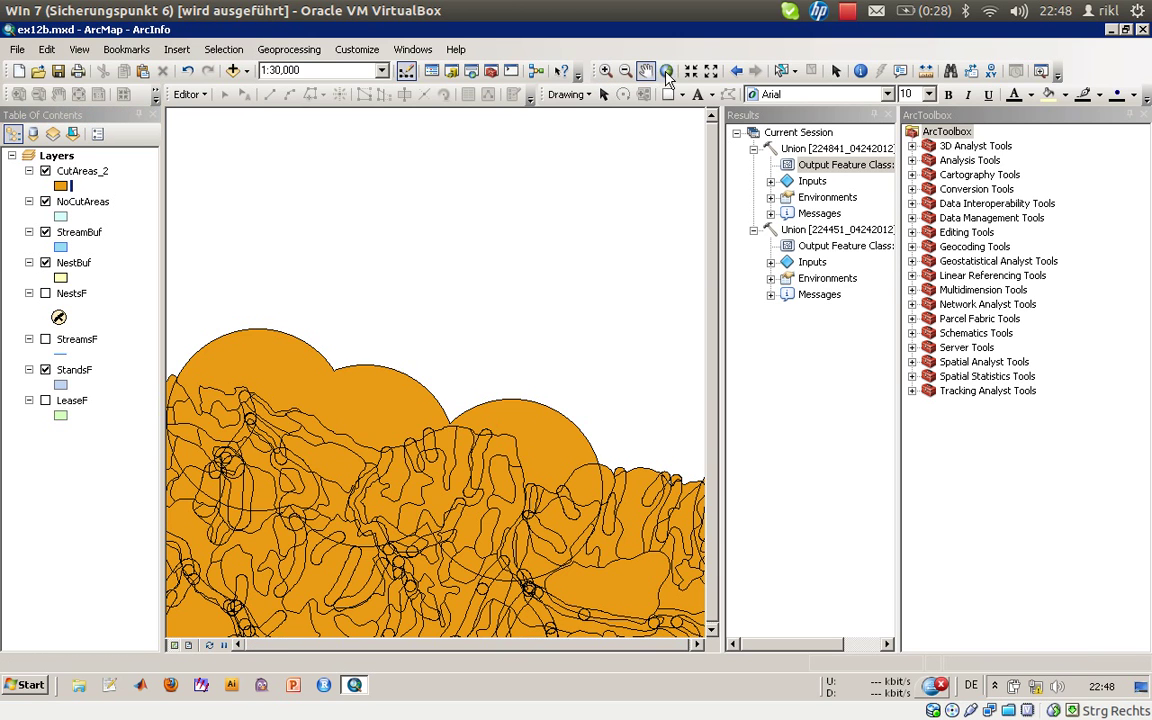
pyautogui.click(666, 72)
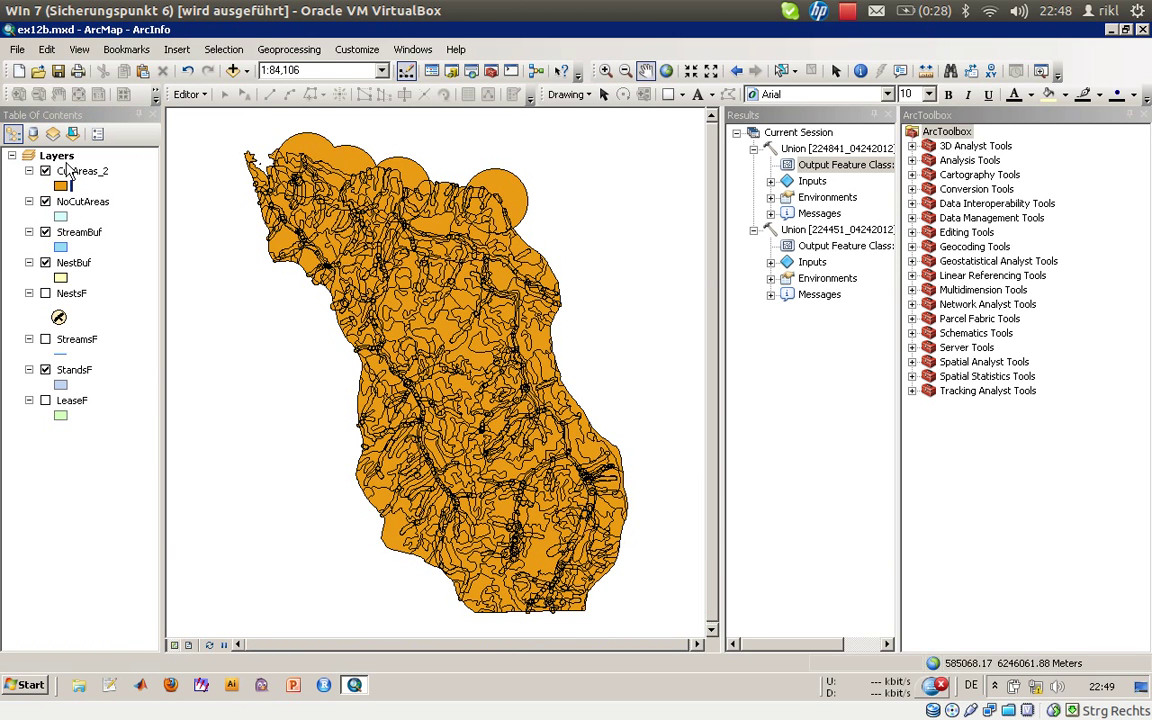
# Hide the NoCutAreas, StreamBuf and NestBuf layers.
pyautogui.click(45, 201)
pyautogui.click(45, 232)
pyautogui.click(45, 262)
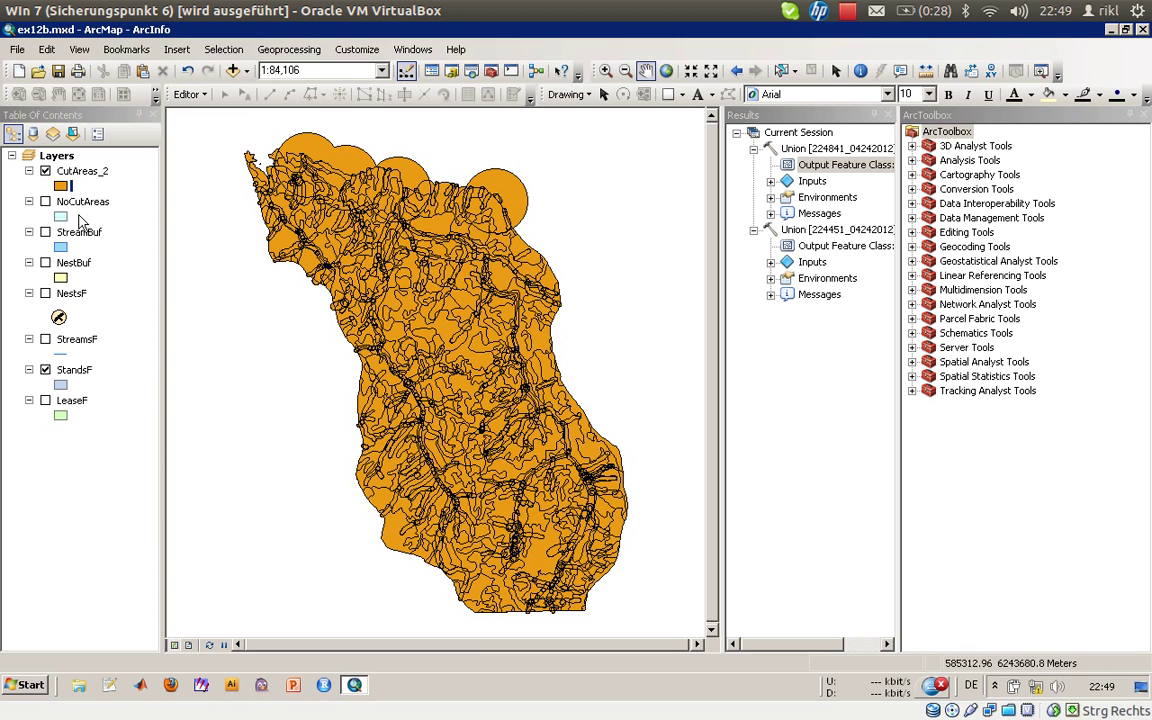
pyautogui.click(45, 201)
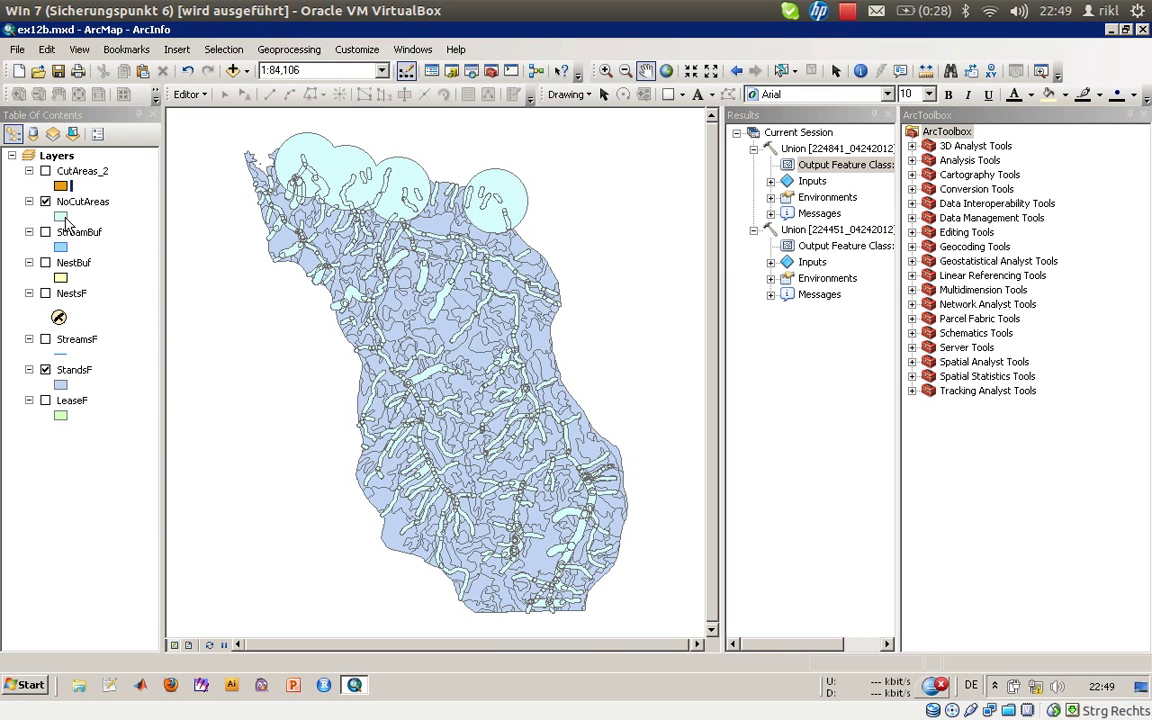
pyautogui.click(45, 370)
pyautogui.click(45, 370)
# Fill StandsF with purple ESI 1, keep NoCutAreas hidden and show CutAreas_2 again.
pyautogui.doubleClick(390, 423)
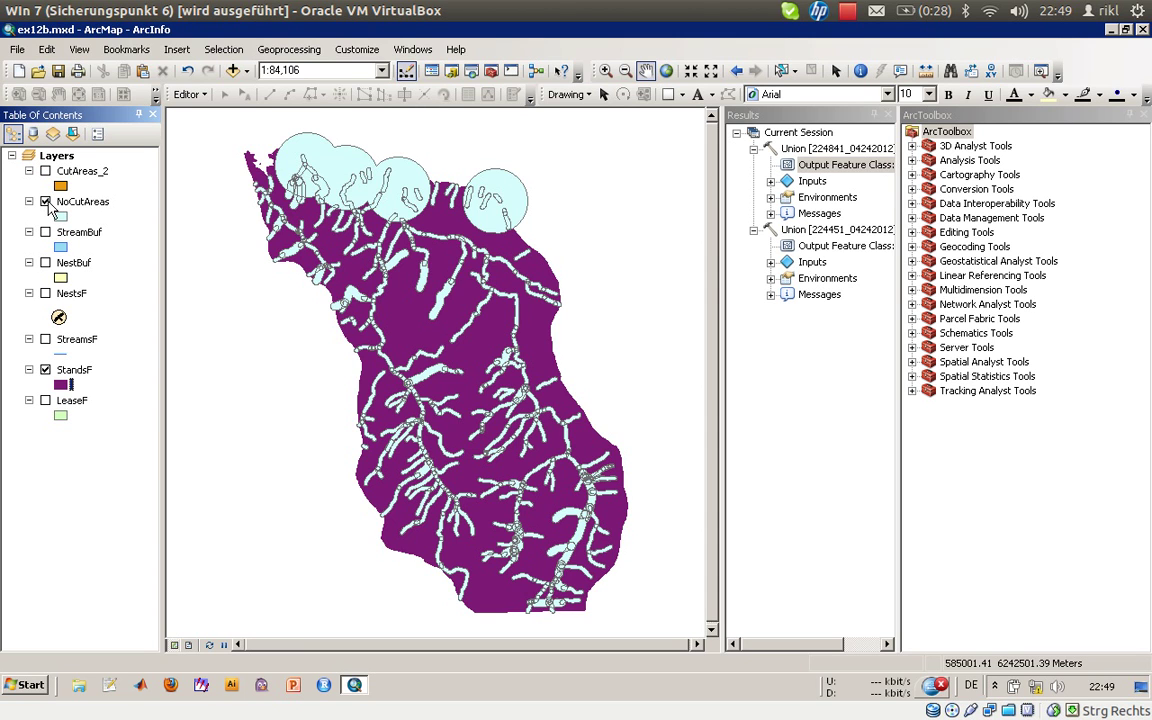
pyautogui.click(45, 201)
pyautogui.click(48, 175)
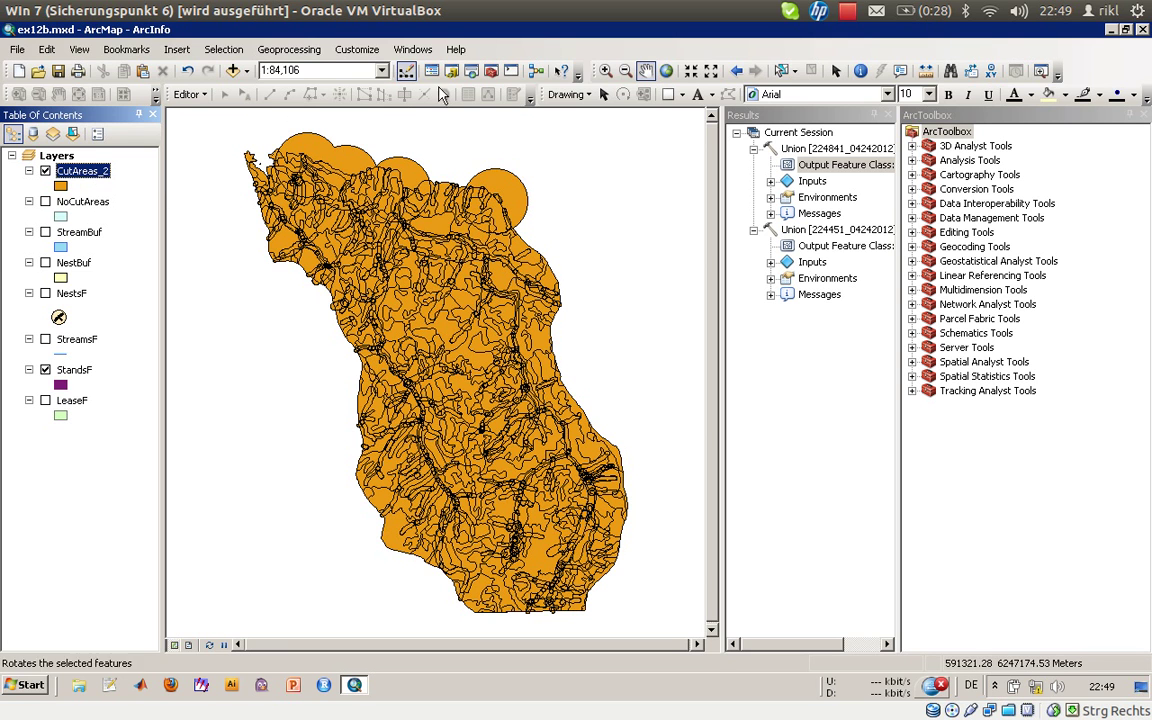
# Zoom into the northern buffer arc and select the large CutAreas_2 polygon there.
pyautogui.click(606, 70)
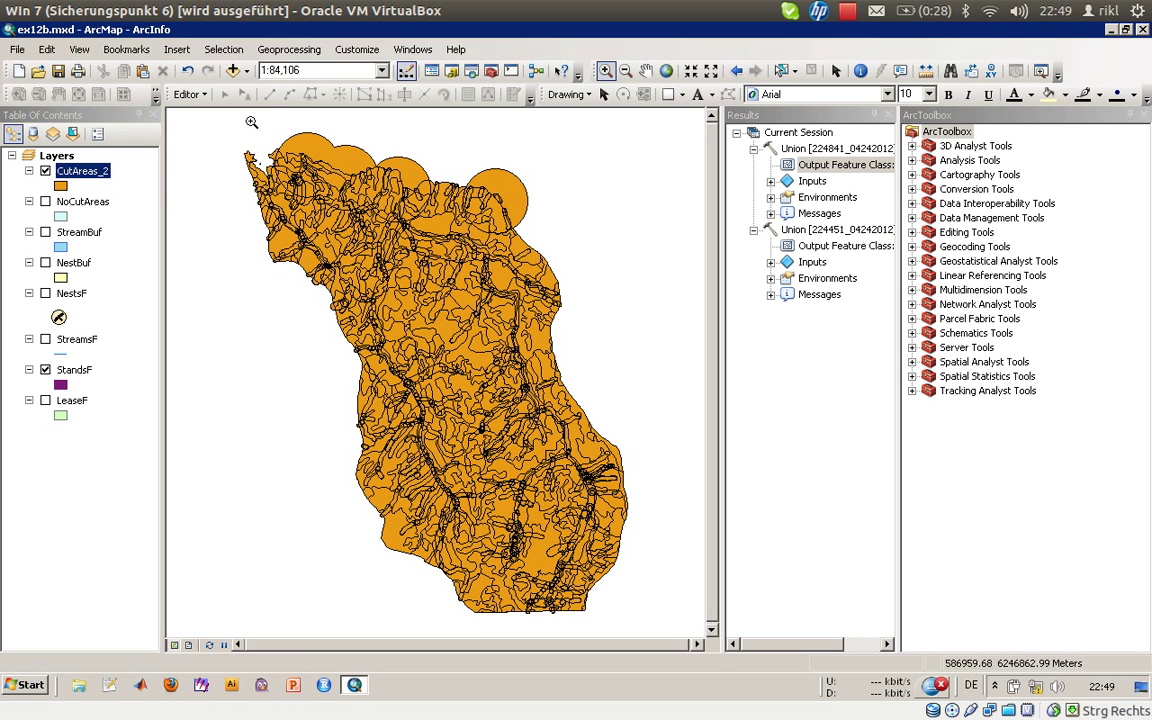
pyautogui.moveTo(250, 122); pyautogui.dragTo(411, 225)
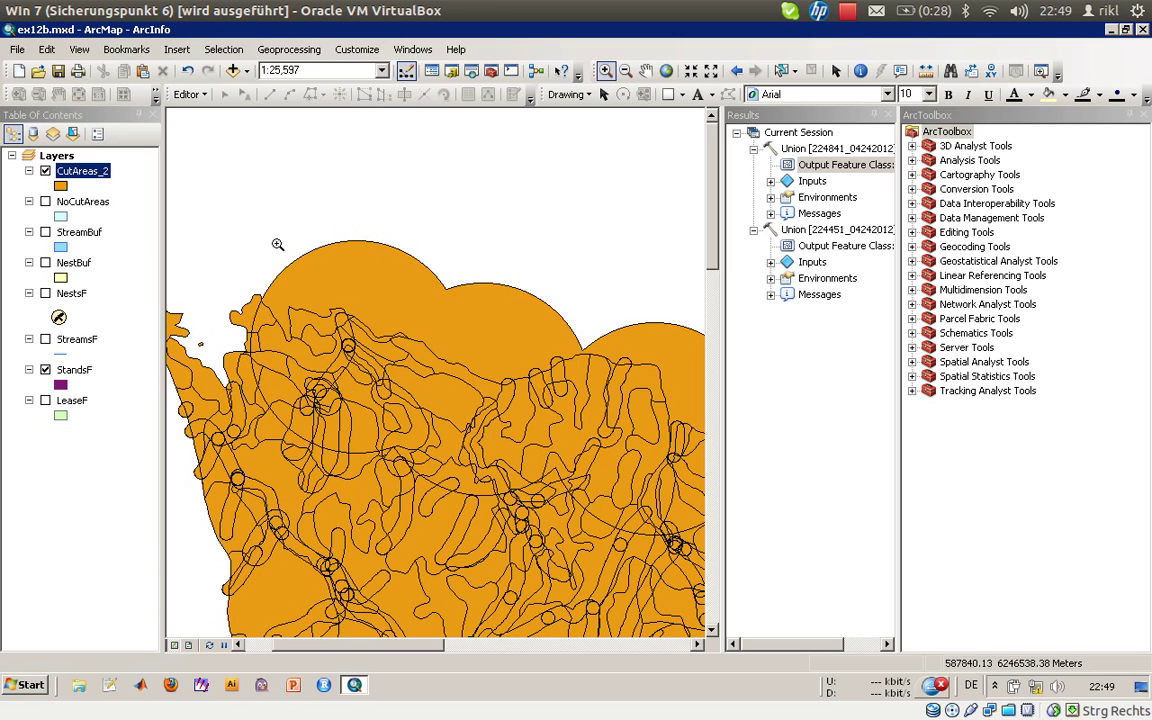
pyautogui.moveTo(248, 240); pyautogui.dragTo(497, 440)
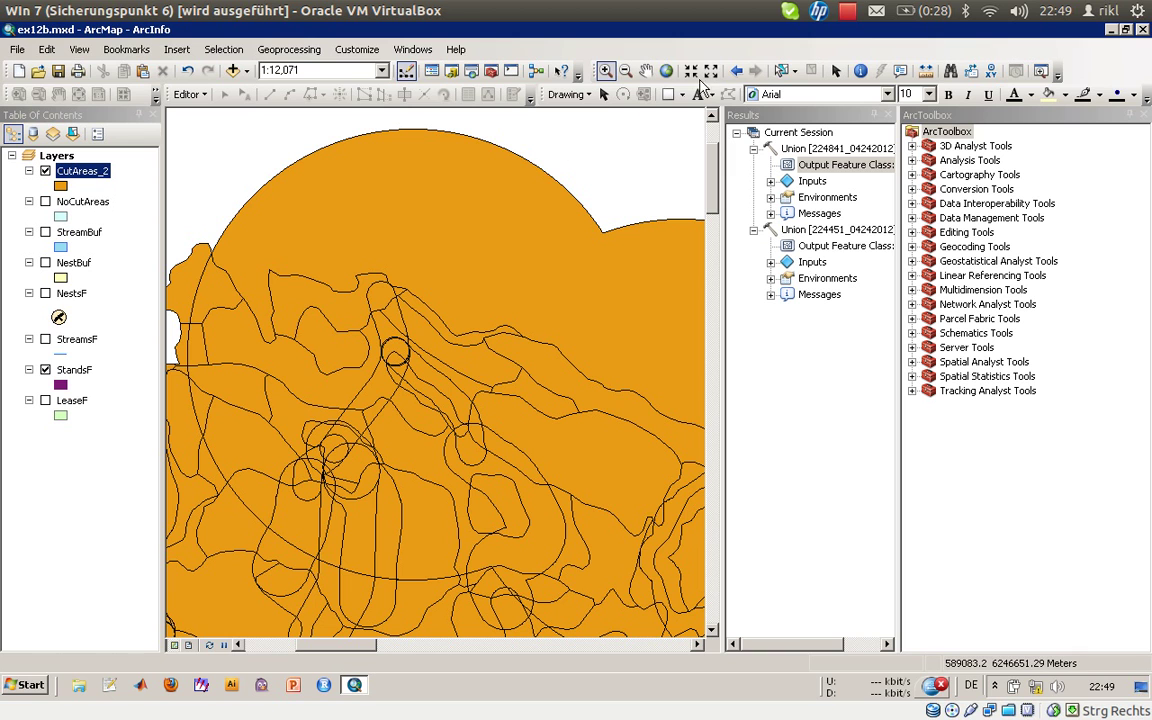
pyautogui.click(781, 70)
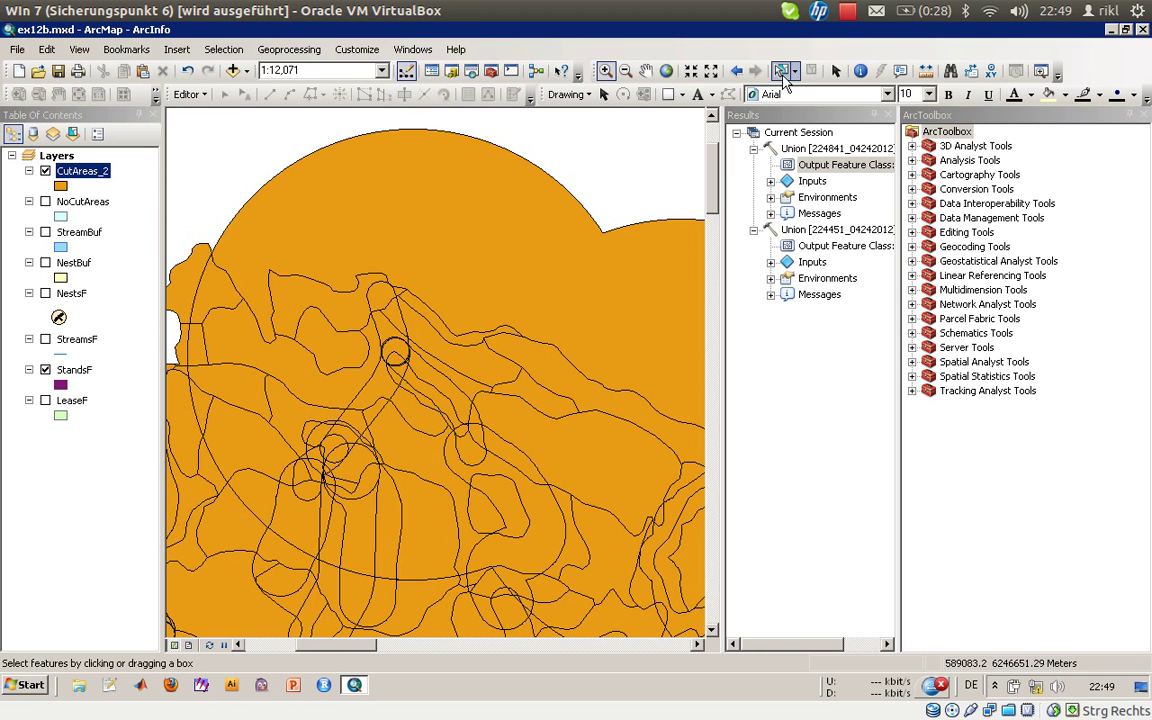
pyautogui.click(466, 190)
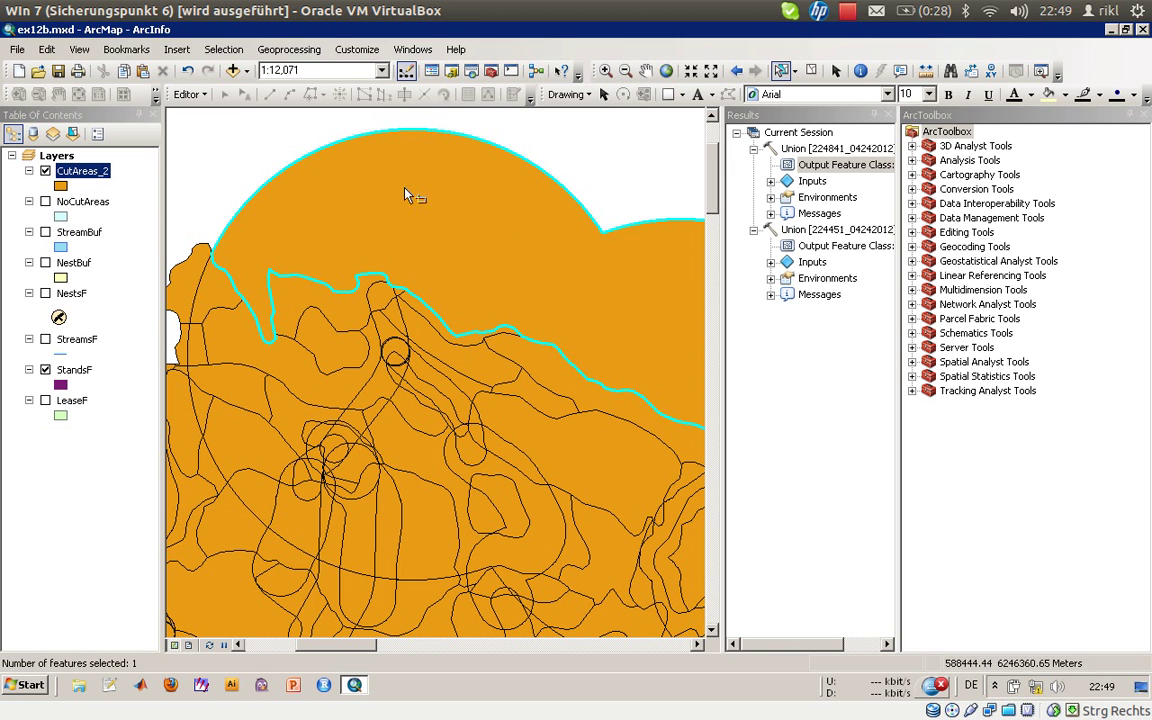
# Open the CutAreas_2 attribute table showing only the selected record, FID_NoCutAreas 323.
pyautogui.rightClick(84, 166)
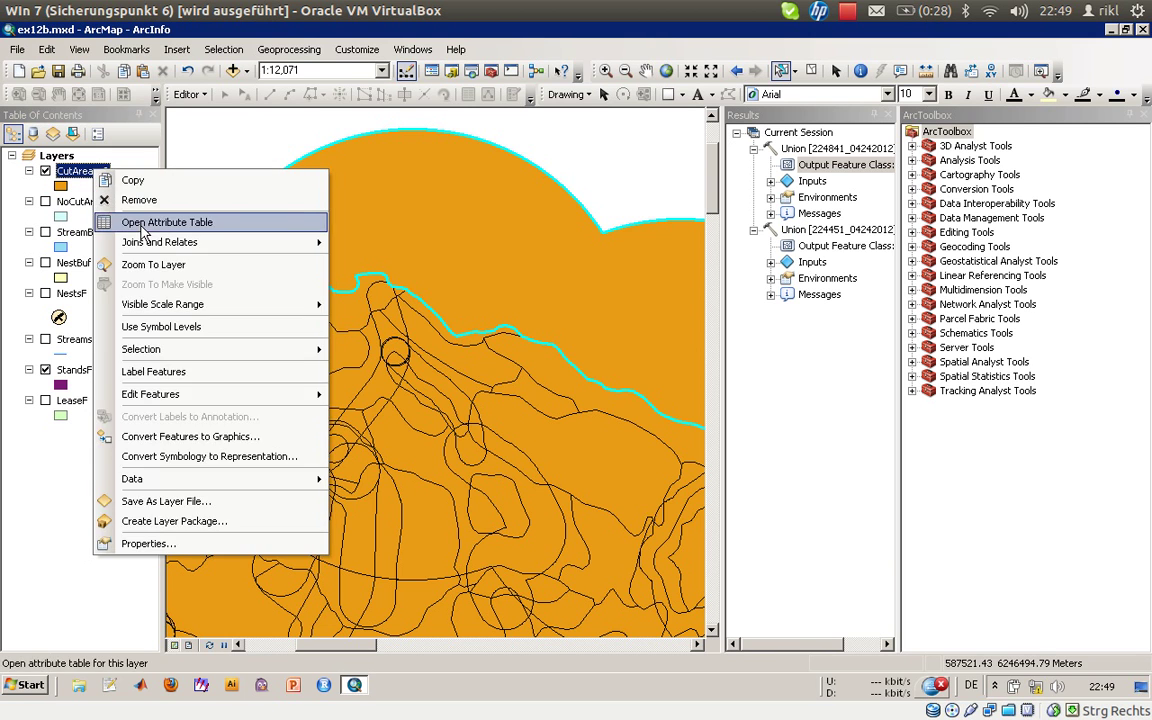
pyautogui.click(172, 229)
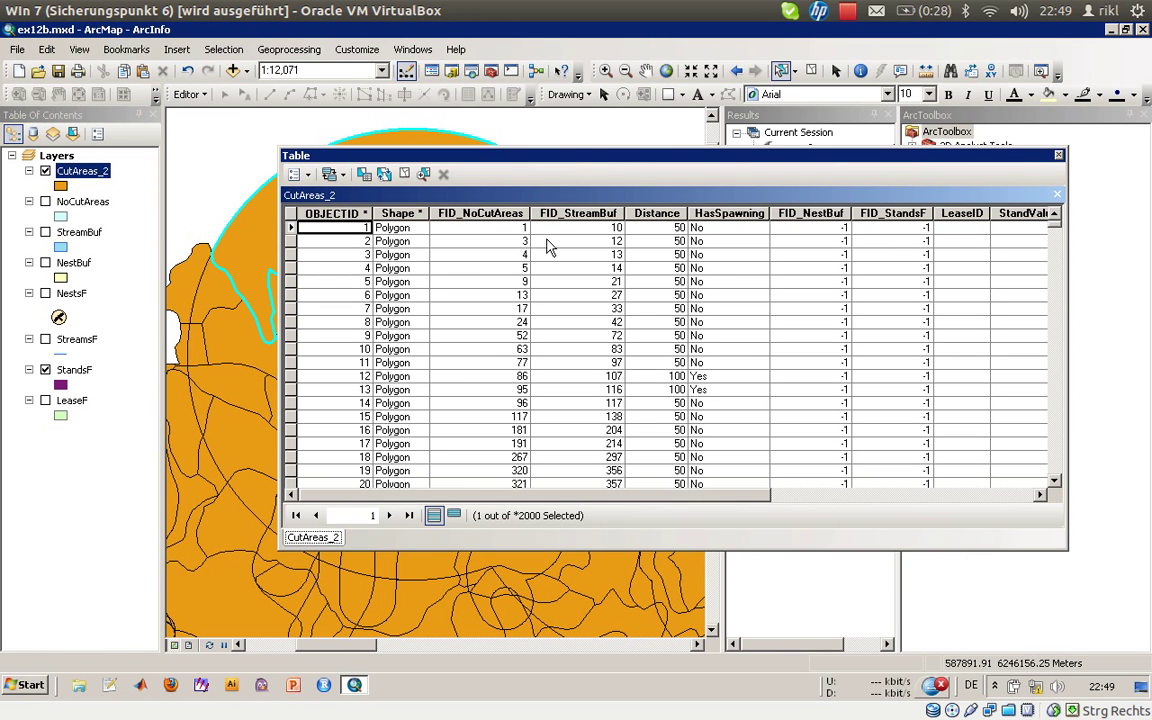
pyautogui.click(453, 515)
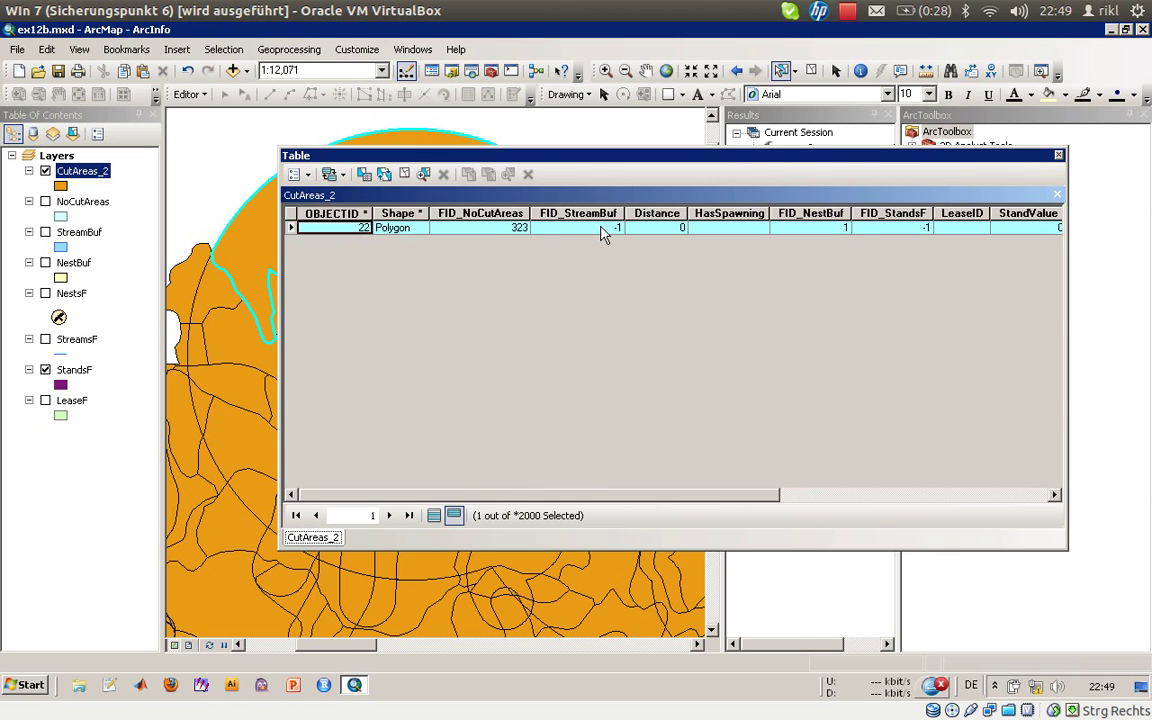
pyautogui.click(519, 231)
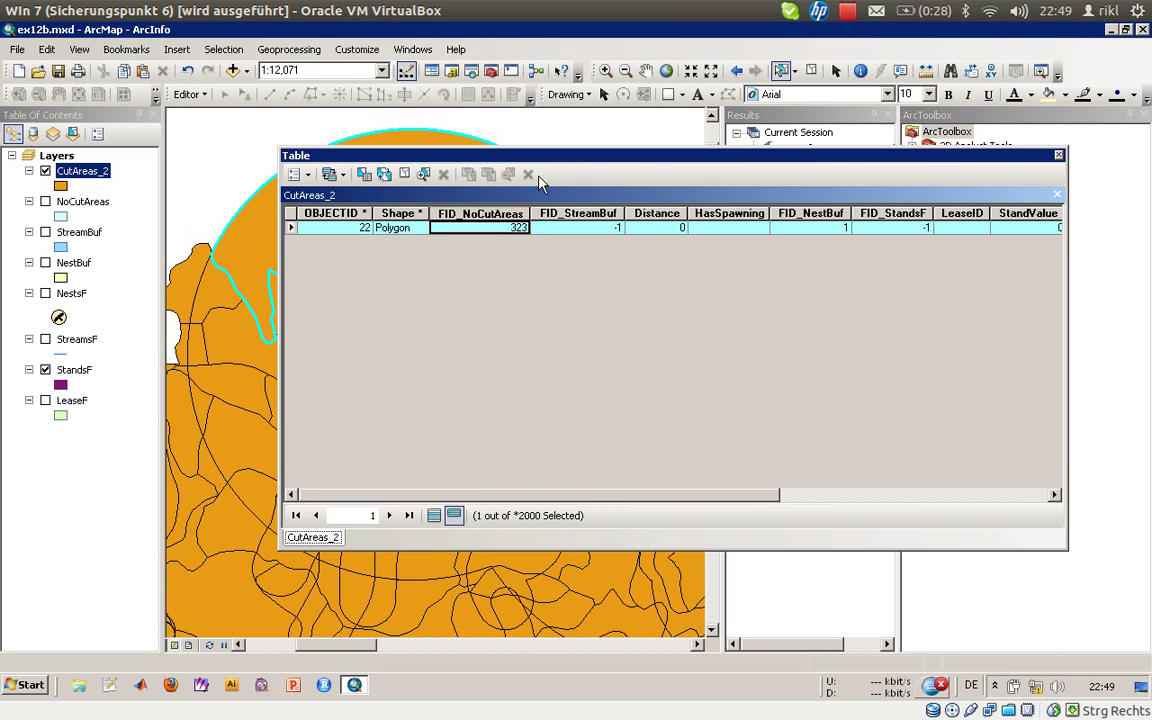
pyautogui.moveTo(538, 163); pyautogui.dragTo(699, 184)
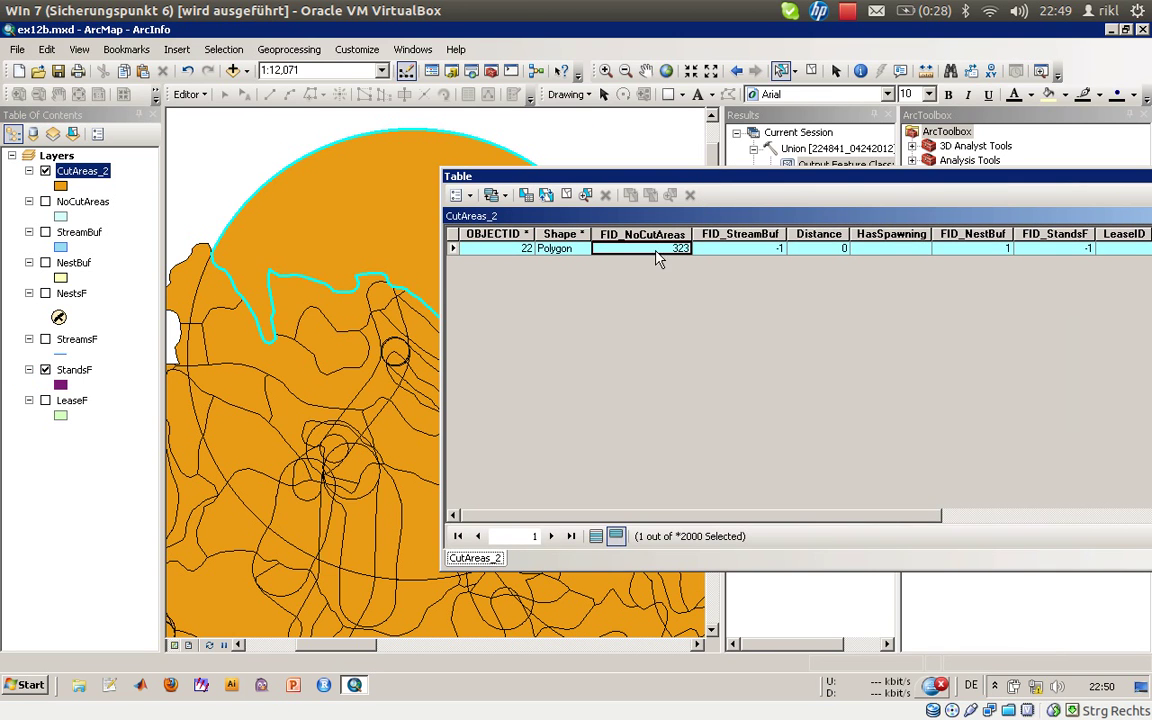
# Select polygons near the bottom until the small one with records 344 and 345 is chosen.
pyautogui.click(345, 341)
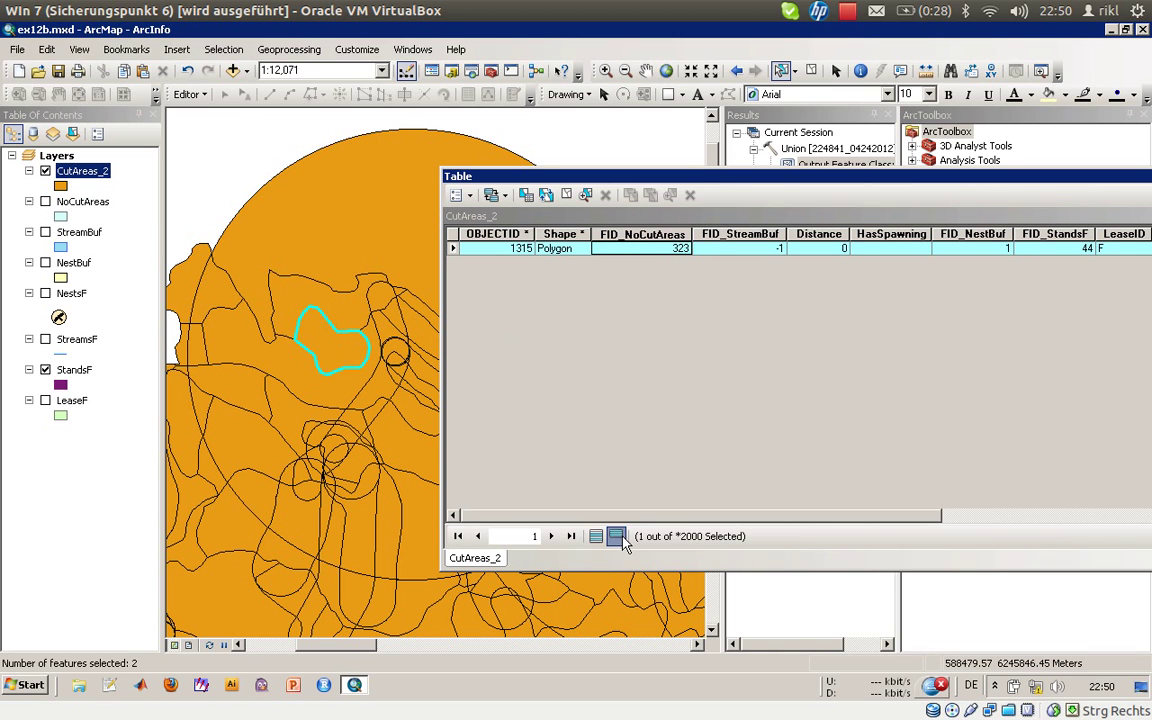
pyautogui.click(297, 560)
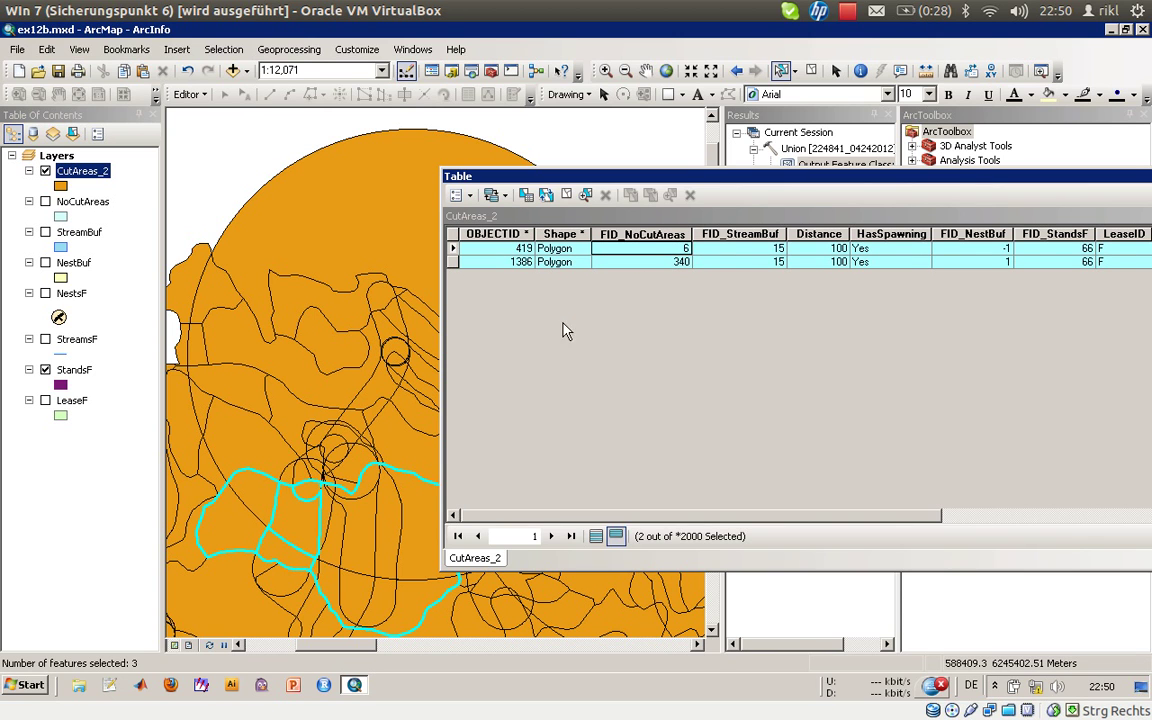
pyautogui.click(245, 512)
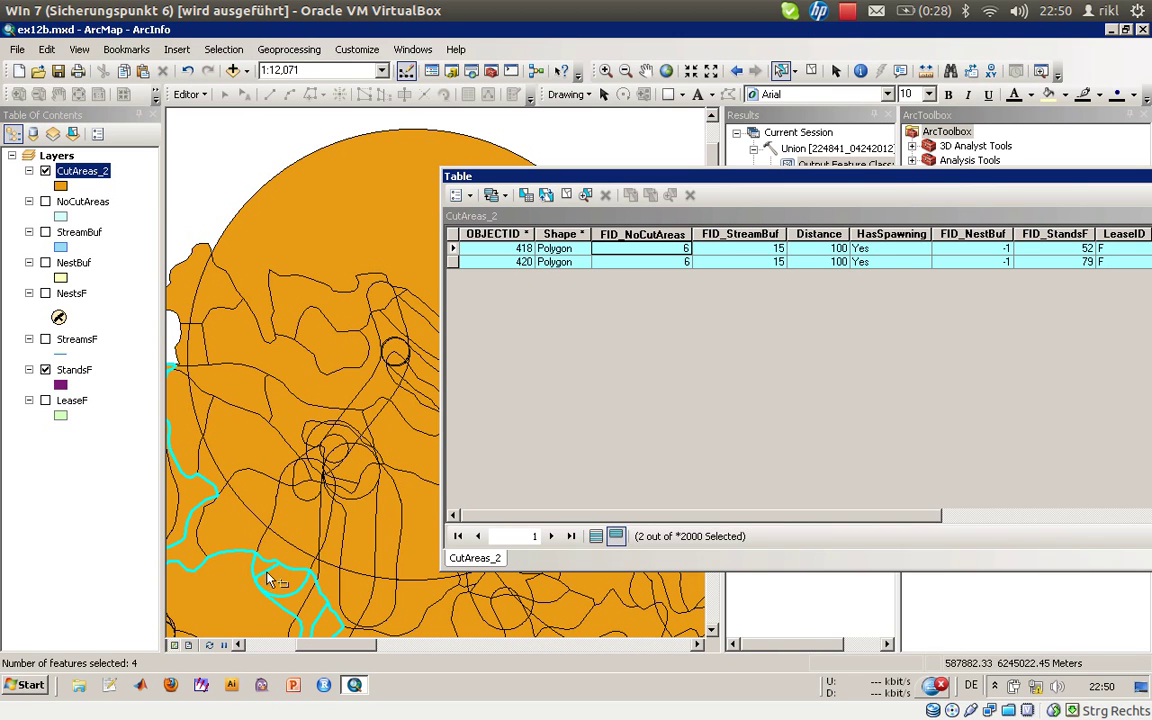
pyautogui.click(313, 569)
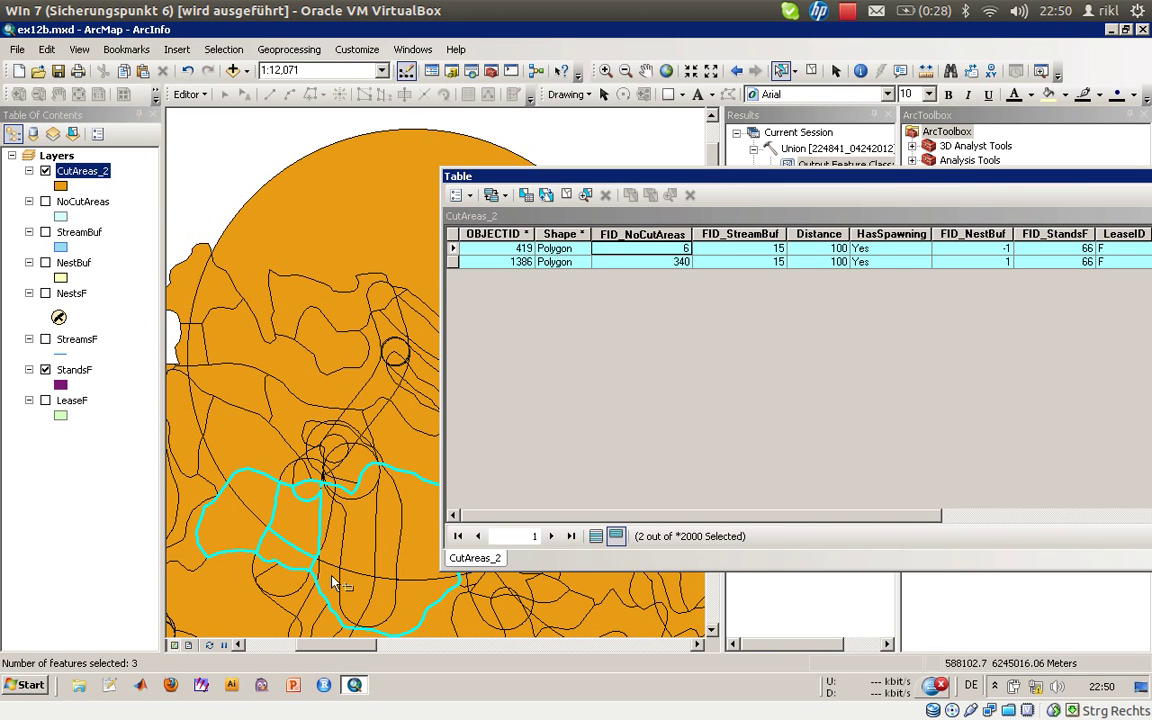
pyautogui.click(352, 607)
pyautogui.click(350, 598)
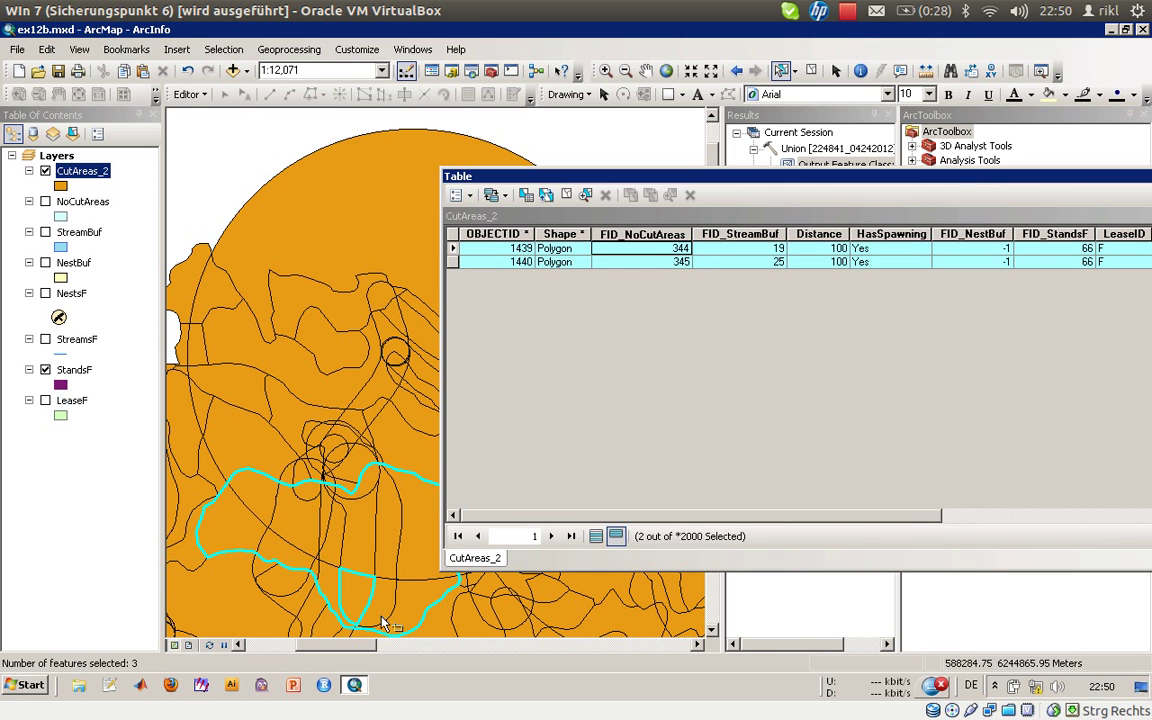
pyautogui.click(380, 600)
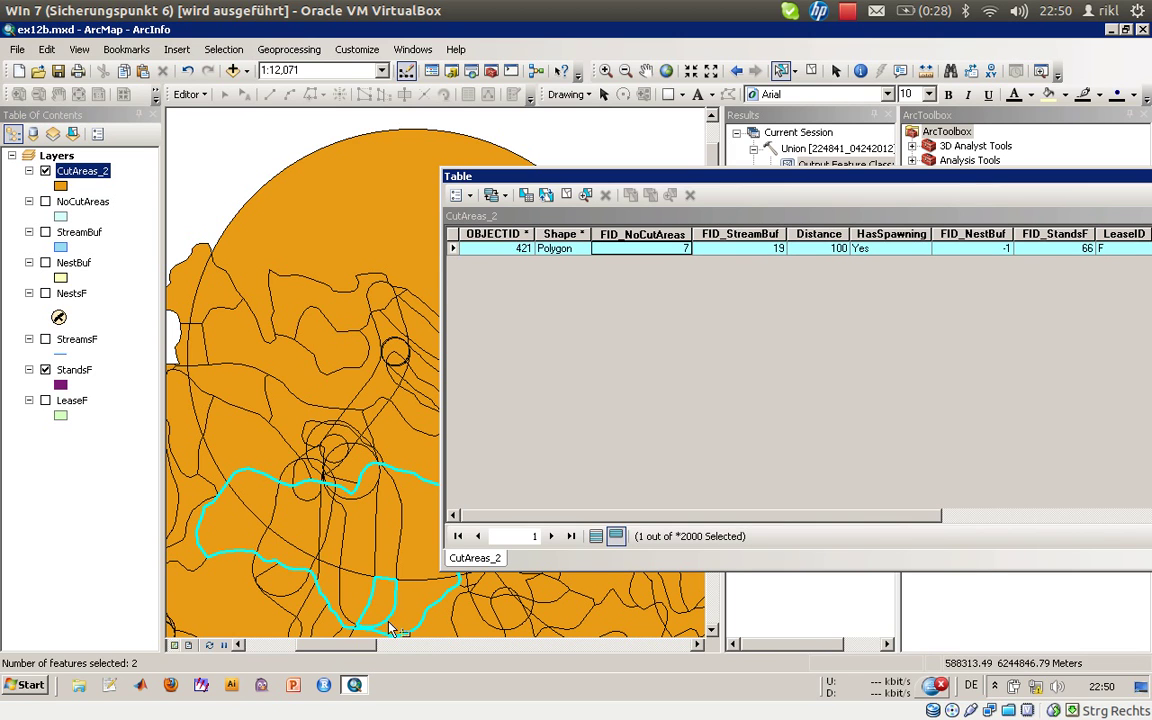
pyautogui.click(453, 622)
pyautogui.keyDown('shift'); pyautogui.click(488, 601); pyautogui.keyUp('shift')
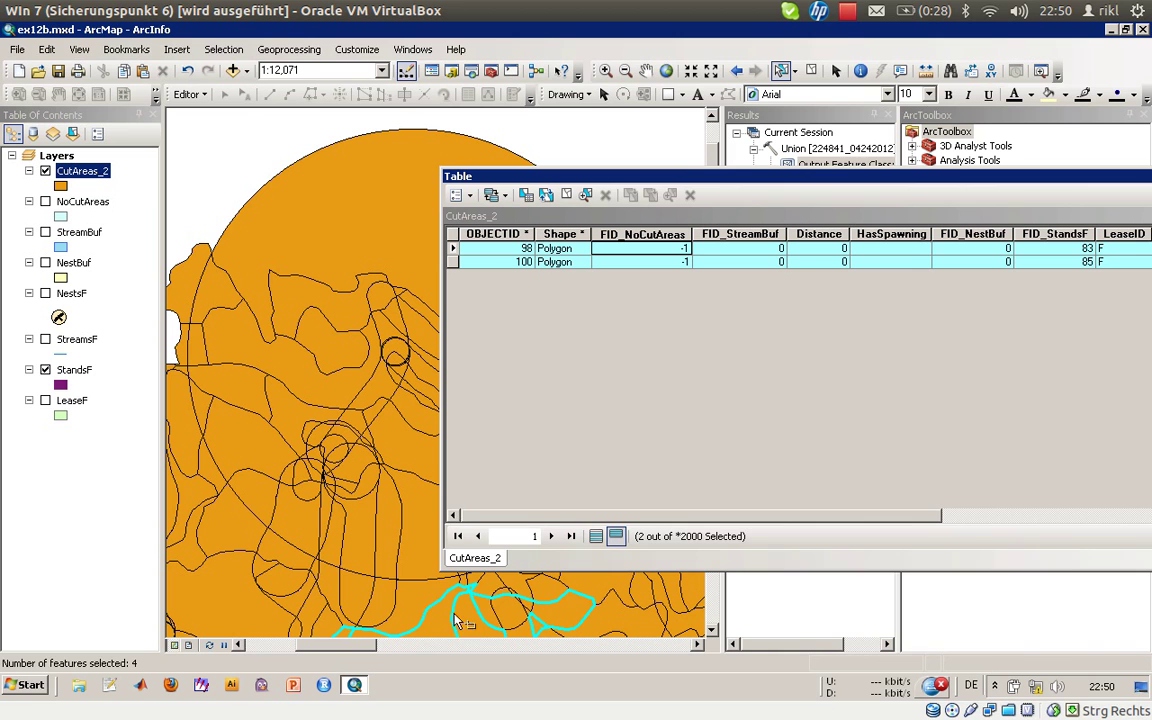
pyautogui.click(489, 598)
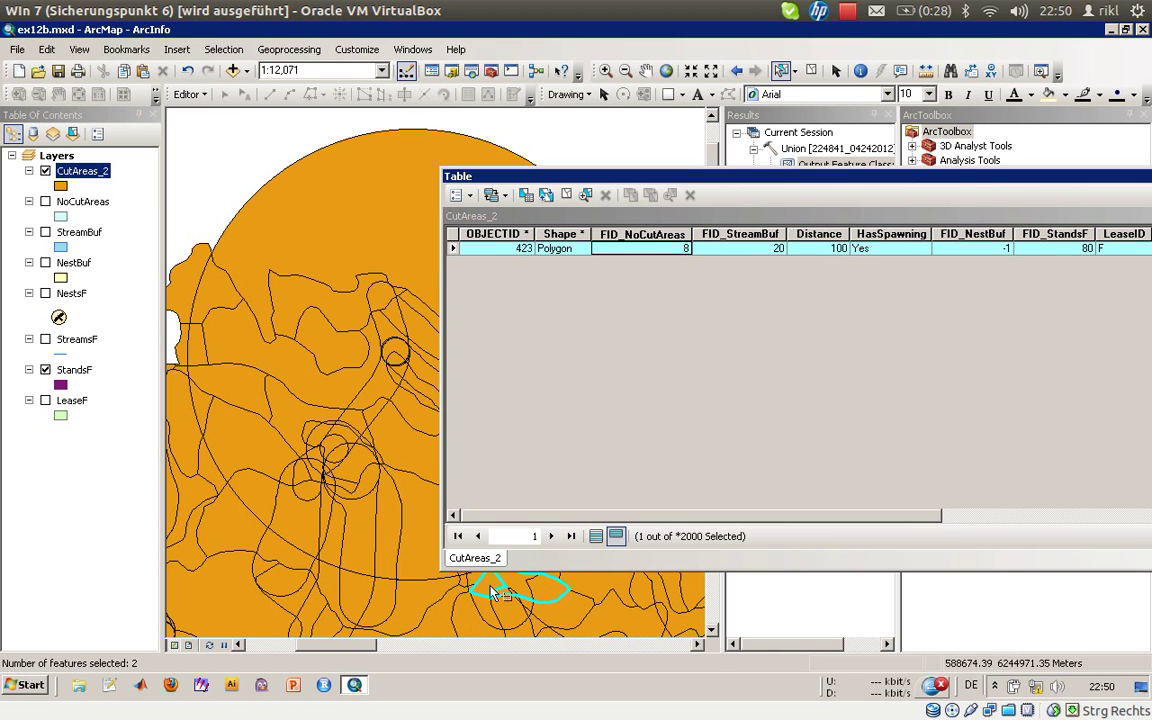
pyautogui.click(382, 615)
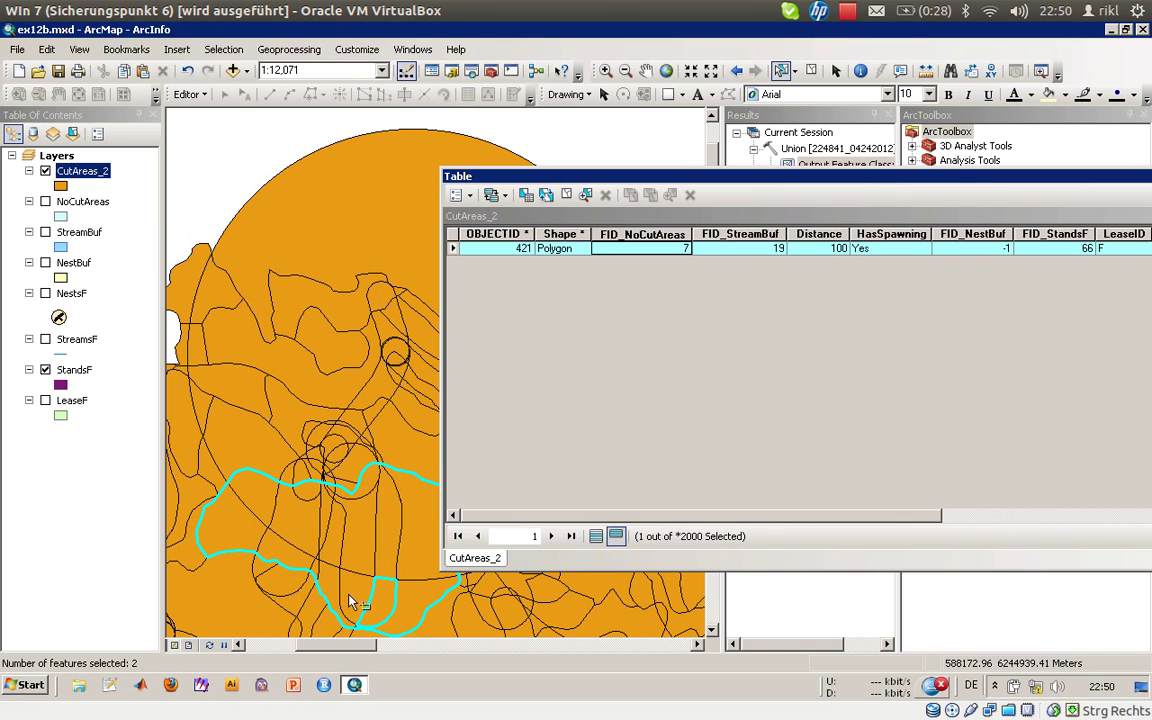
pyautogui.click(360, 603)
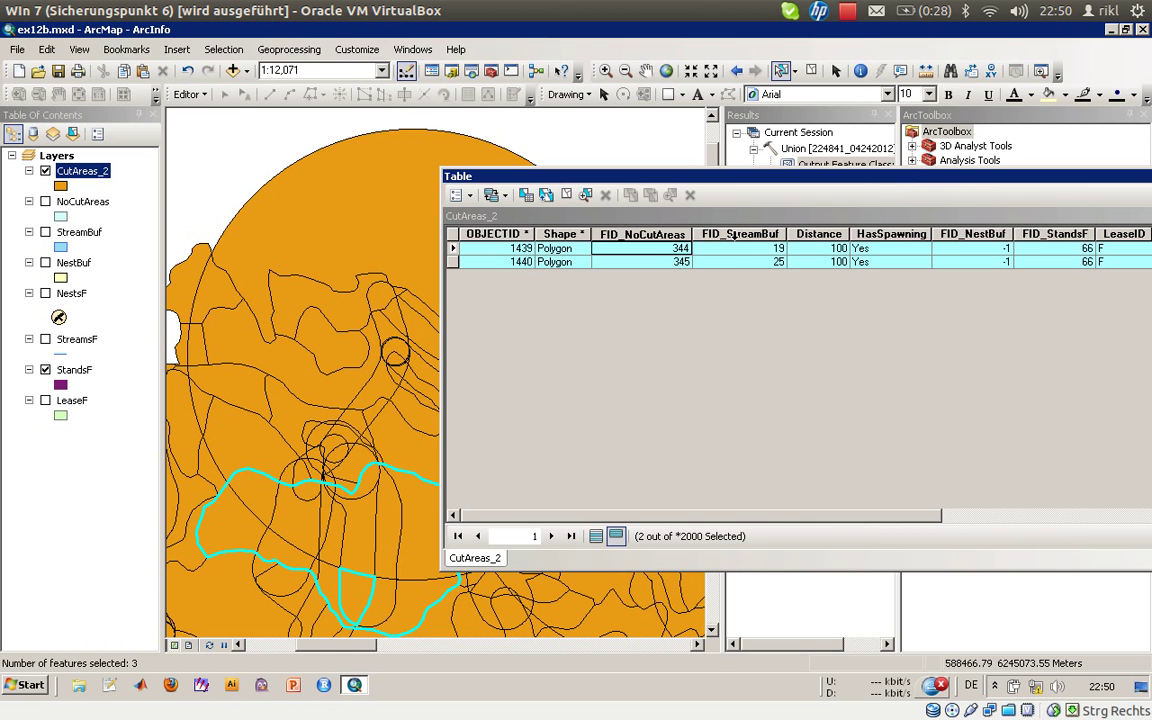
pyautogui.click(668, 233)
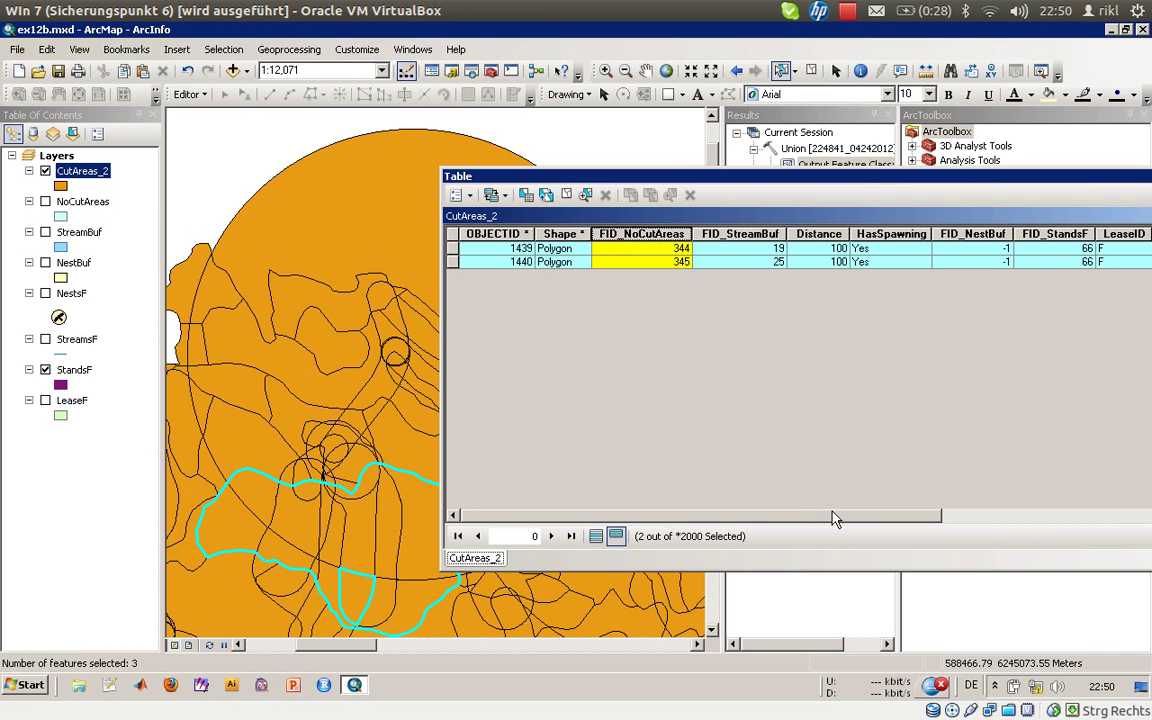
pyautogui.moveTo(830, 519); pyautogui.dragTo(889, 520)
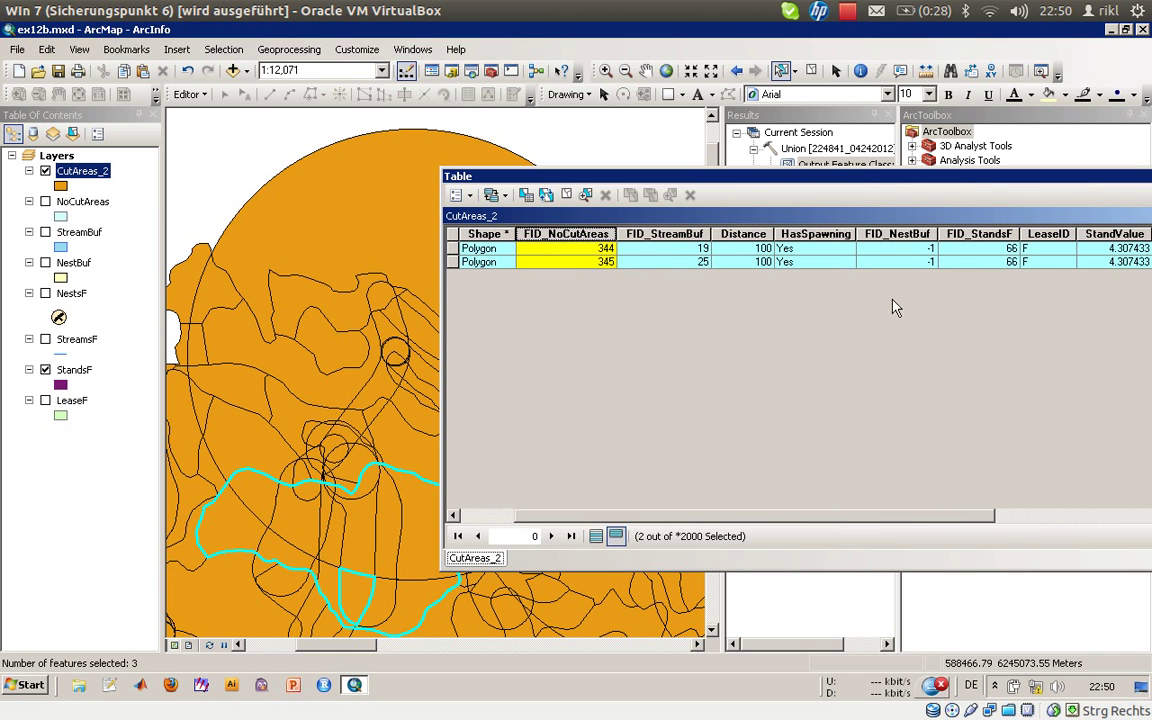
pyautogui.click(912, 233)
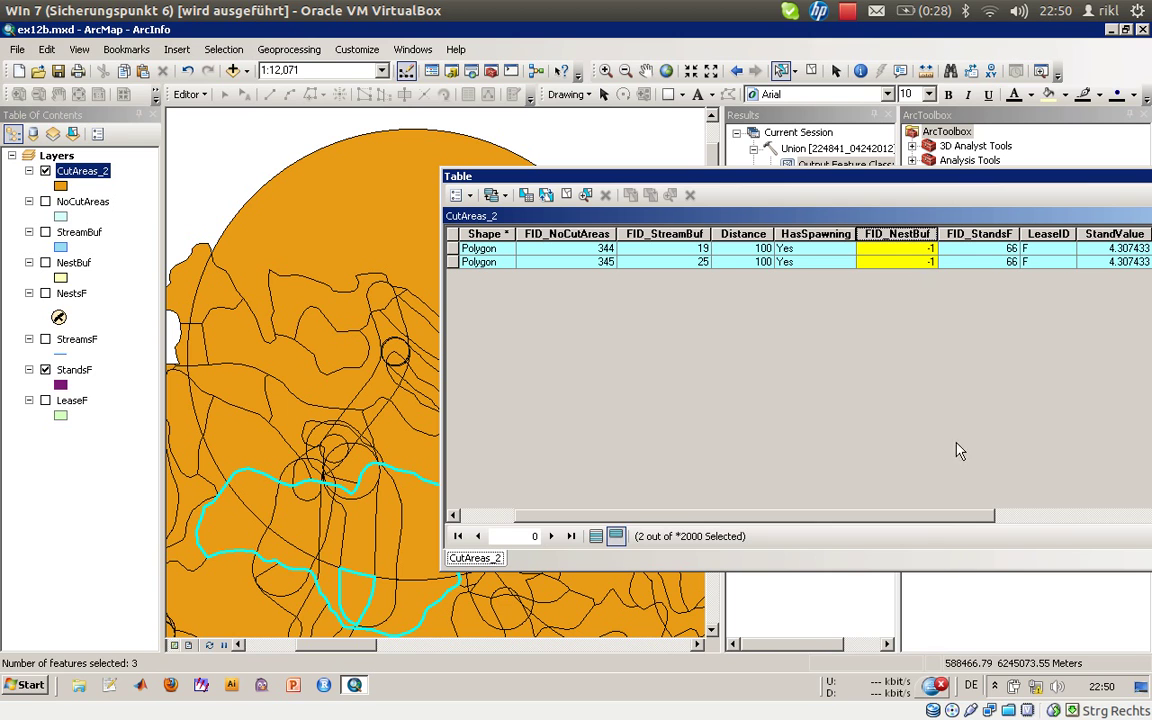
pyautogui.moveTo(900, 519); pyautogui.dragTo(837, 521)
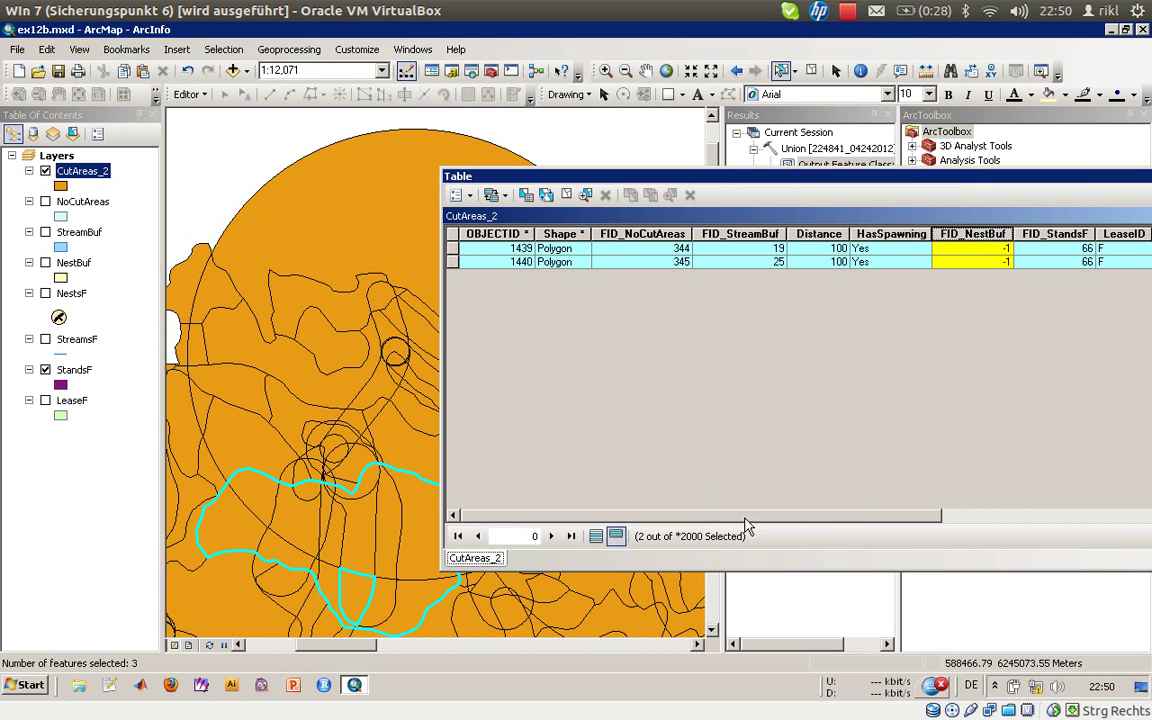
pyautogui.moveTo(751, 516); pyautogui.dragTo(1029, 535)
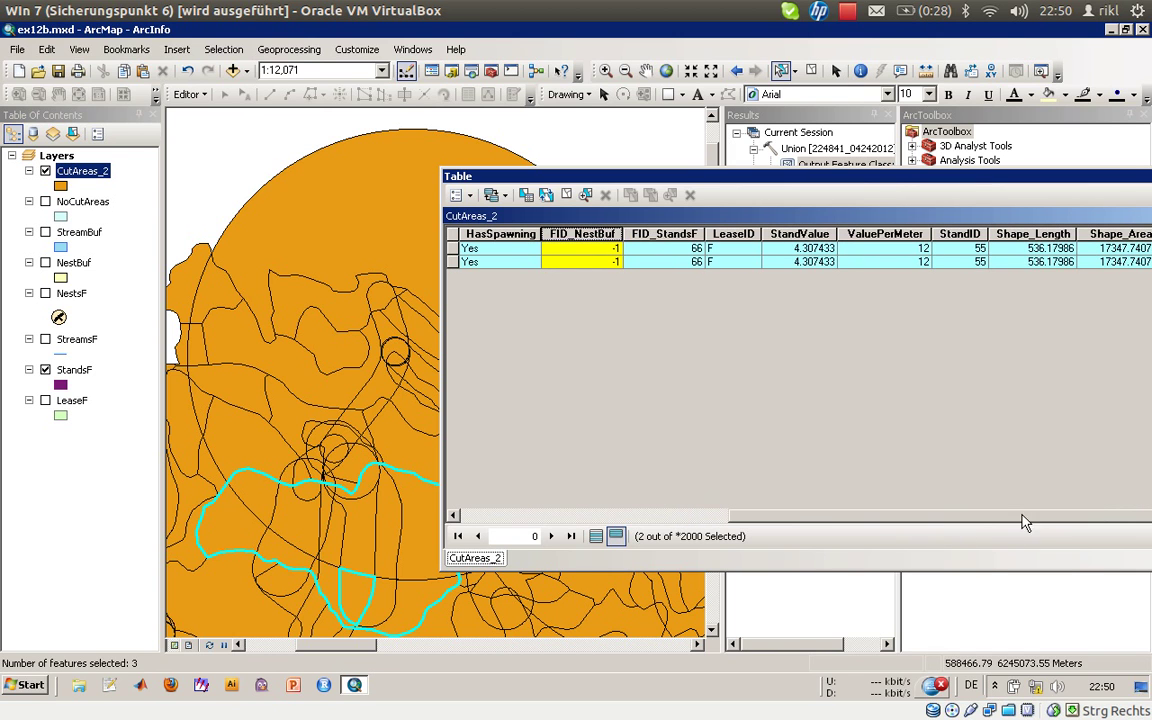
pyautogui.click(968, 234)
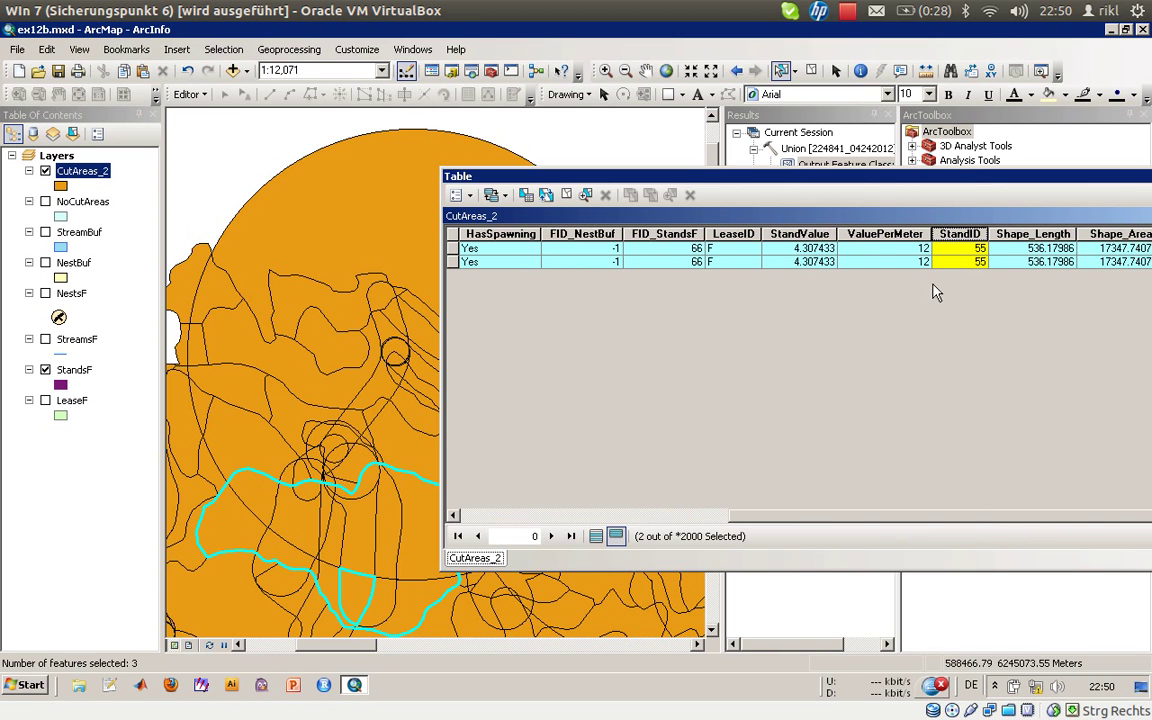
pyautogui.click(670, 517)
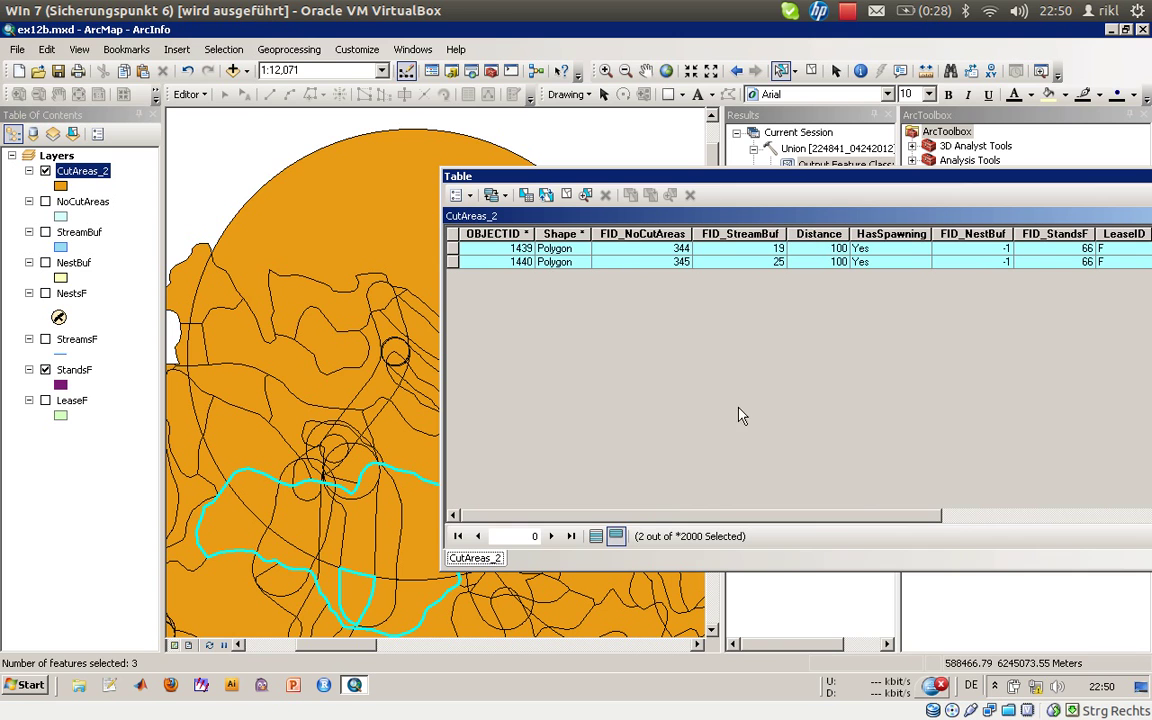
# Select By Attributes with [FID_NoCutAreas] < 1, selecting 372 of 2000 records.
pyautogui.click(461, 195)
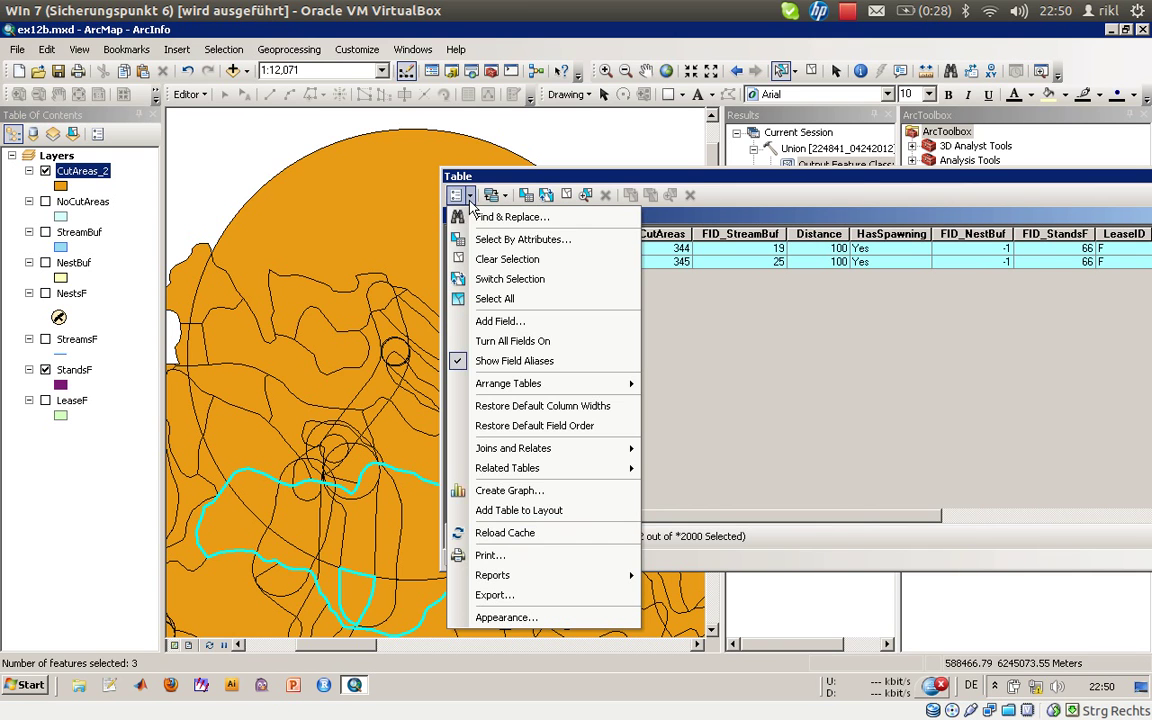
pyautogui.click(520, 240)
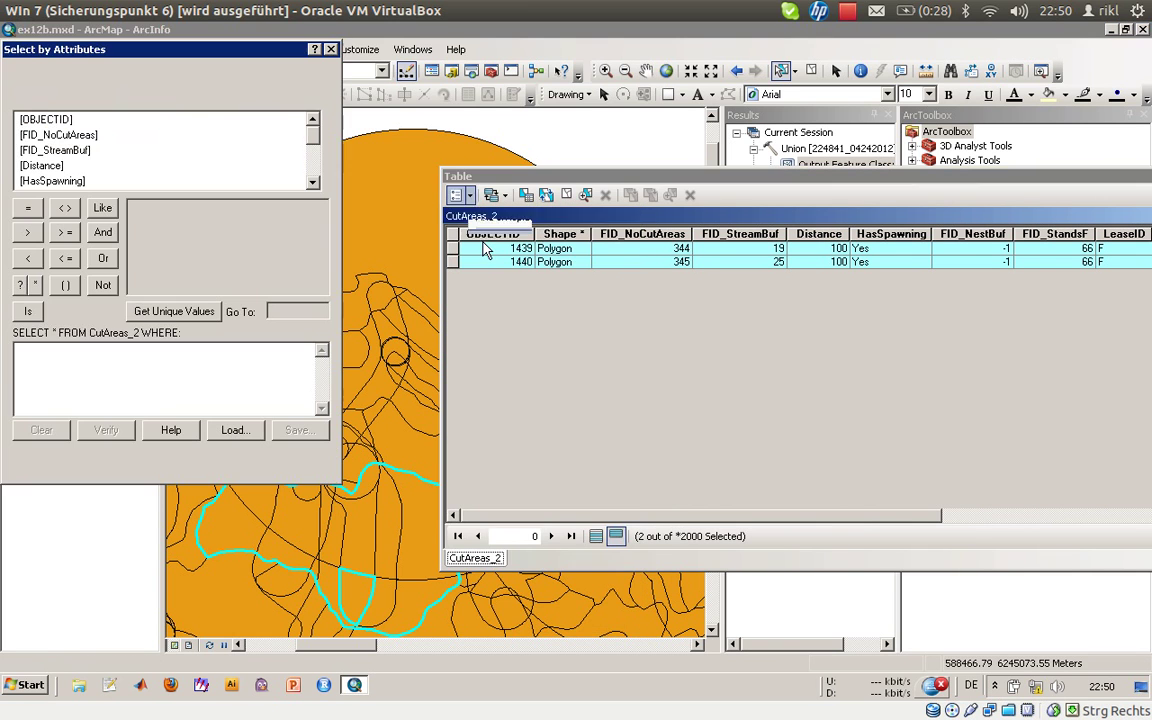
pyautogui.doubleClick(62, 136)
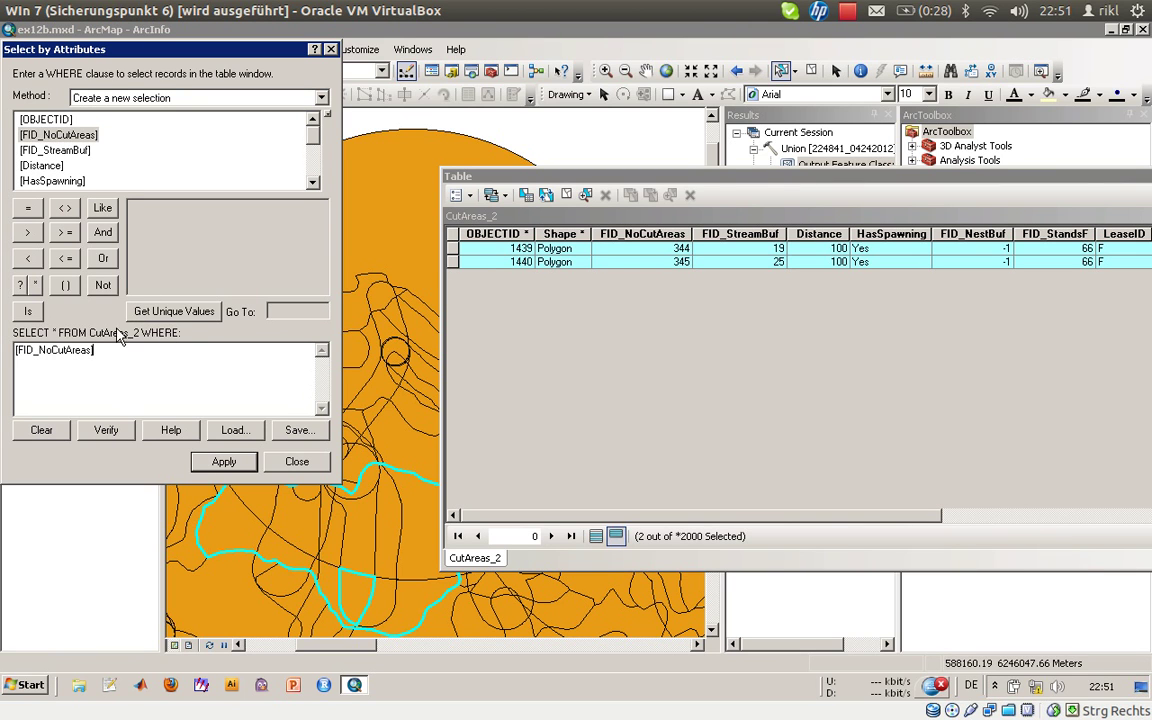
pyautogui.click(33, 234)
pyautogui.click(207, 459)
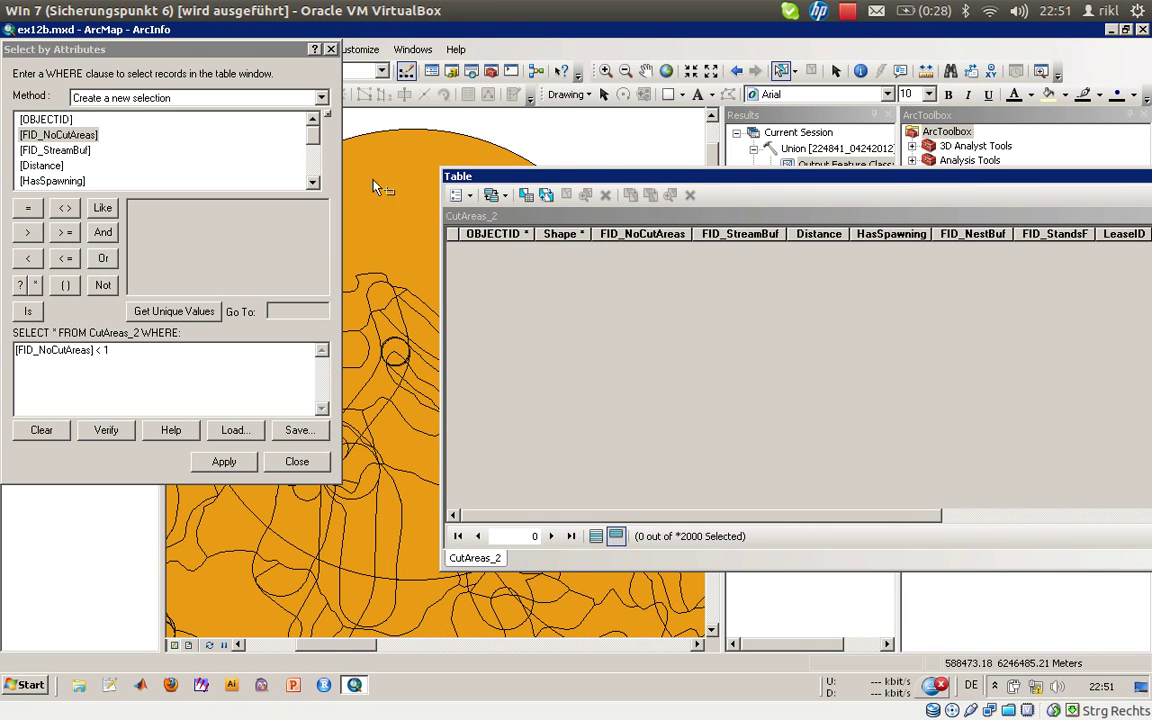
pyautogui.click(218, 464)
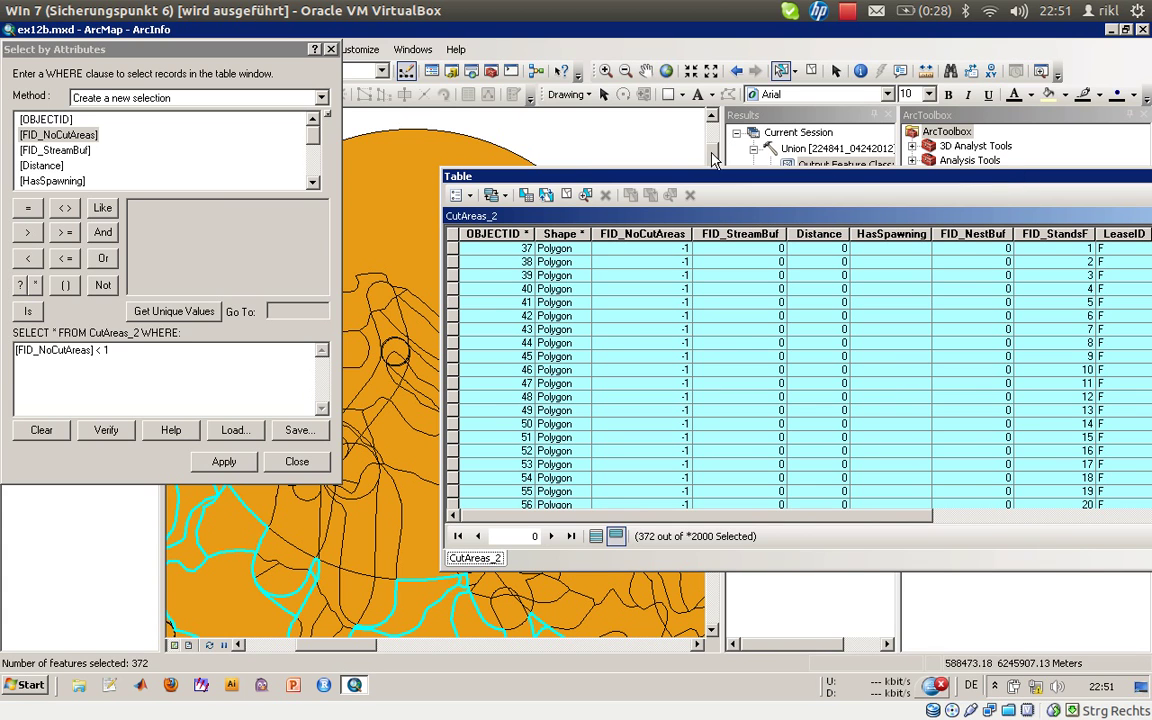
# Close the query builder, zoom to the CutAreas_2 layer and move the table aside.
pyautogui.click(298, 461)
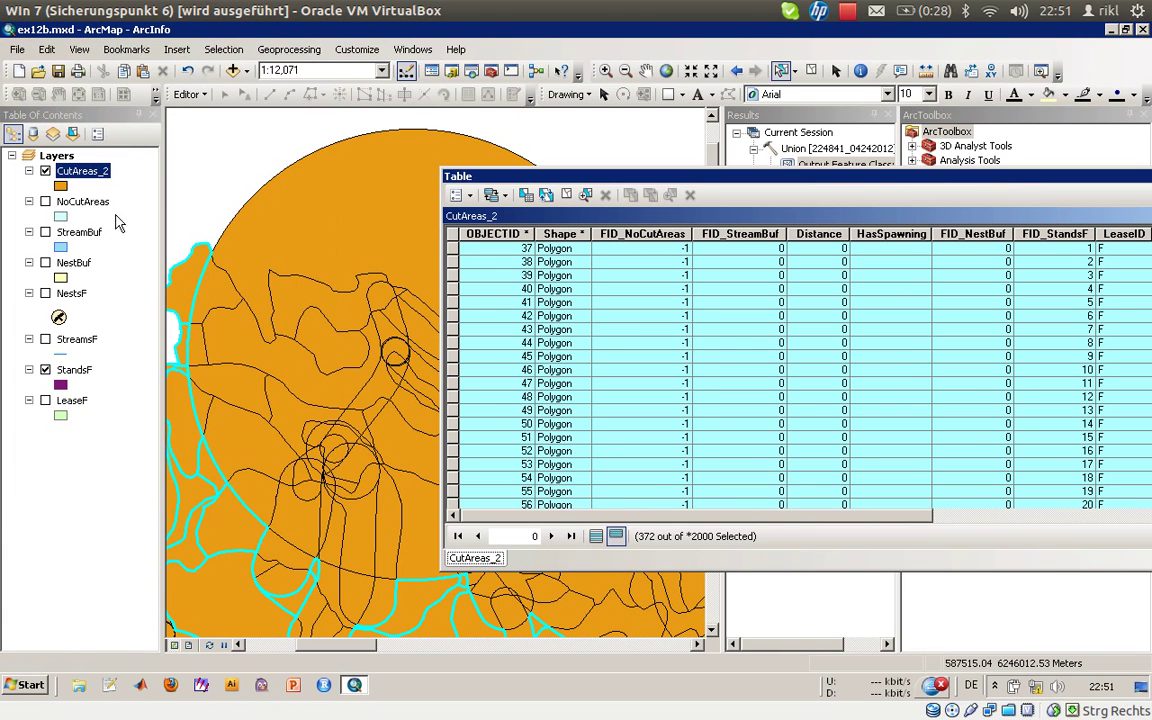
pyautogui.rightClick(100, 180)
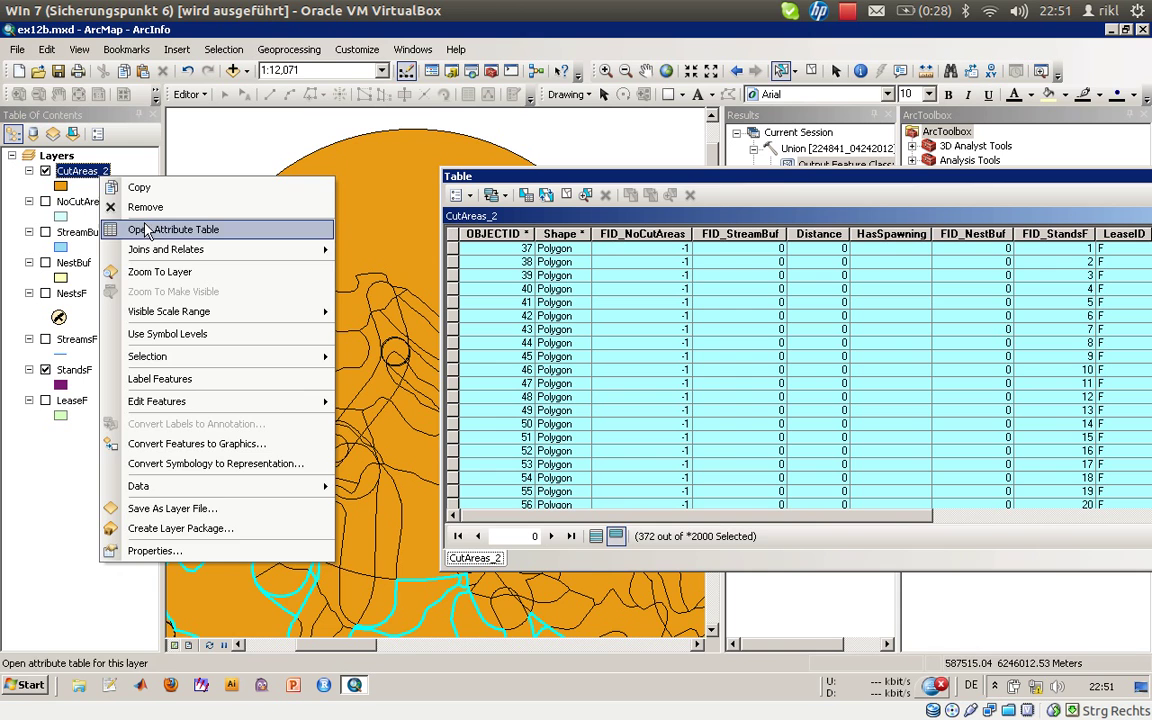
pyautogui.click(165, 270)
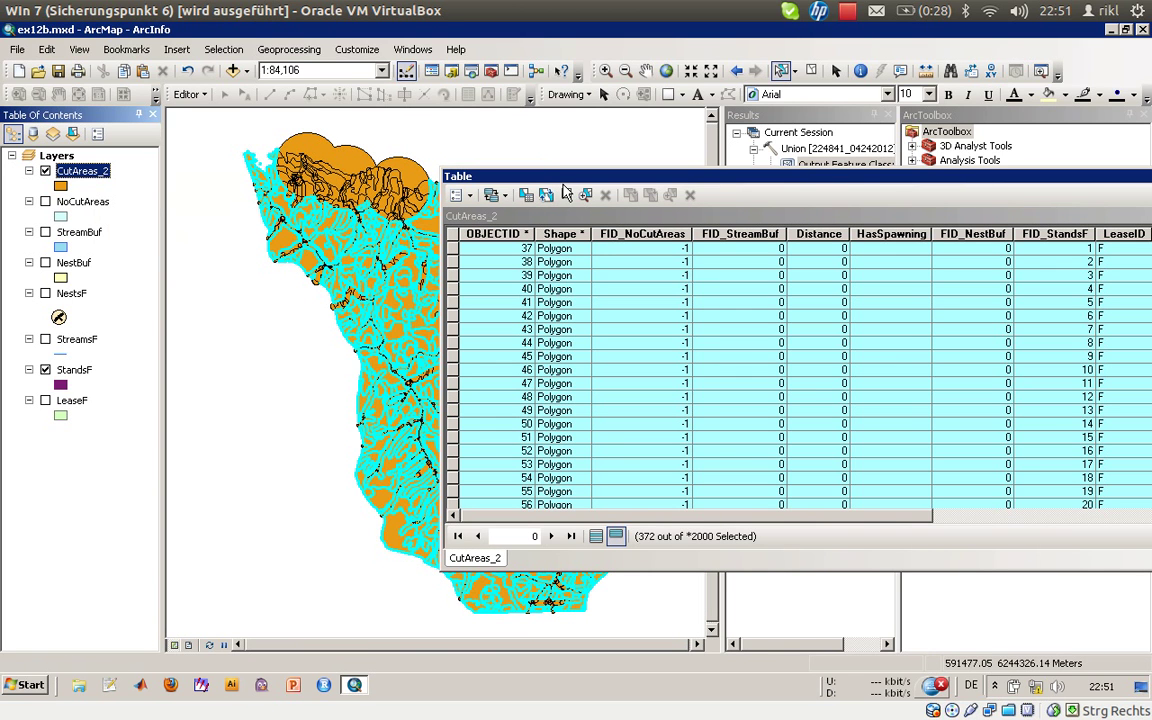
pyautogui.moveTo(596, 182); pyautogui.dragTo(773, 199)
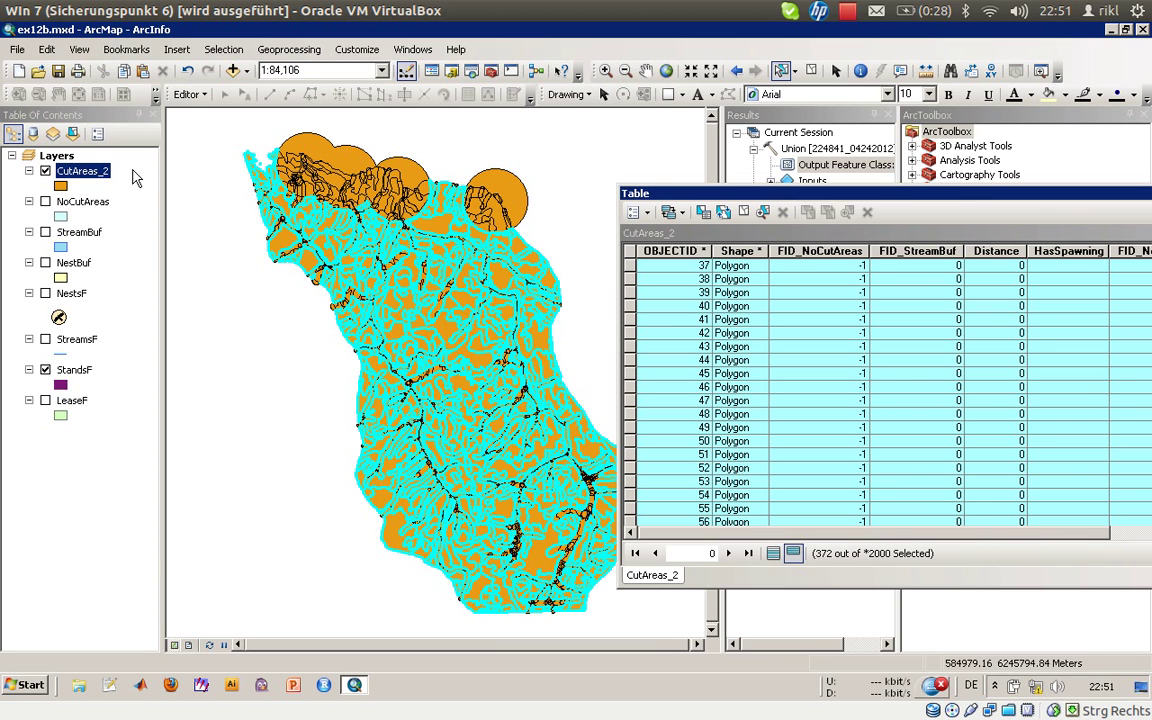
pyautogui.rightClick(99, 174)
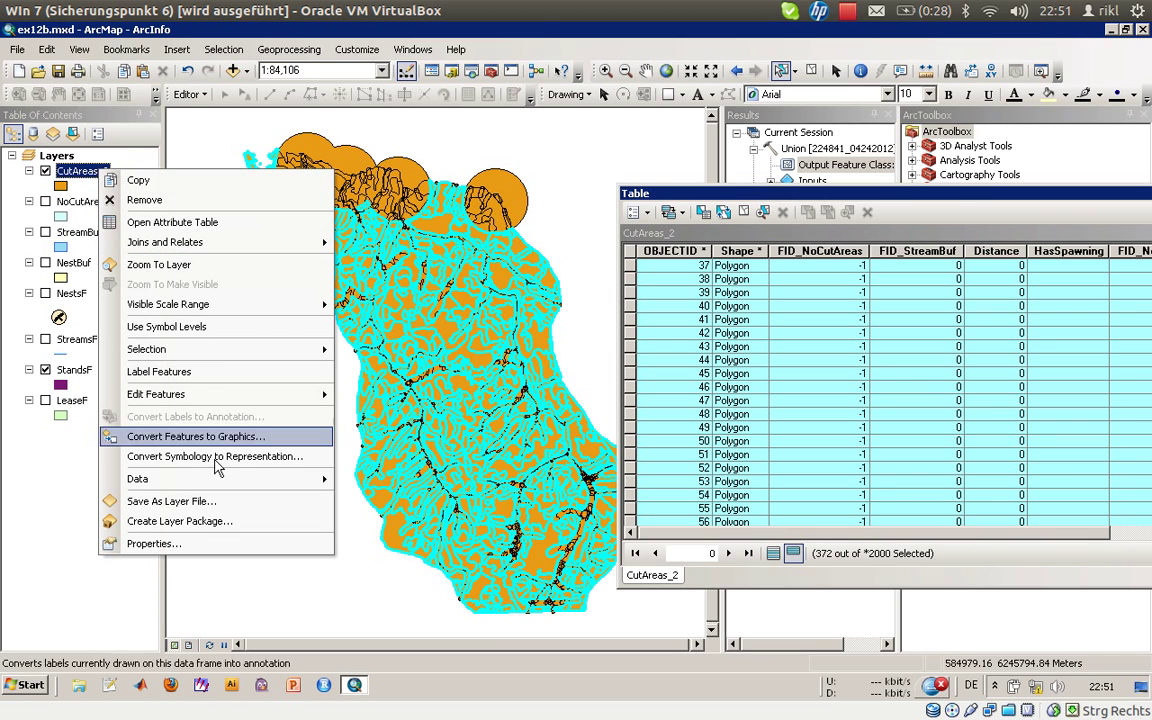
# In CutAreas_2 Symbology, try unique values on FID_NoCutAreas, then choose Graduated colors.
pyautogui.click(205, 545)
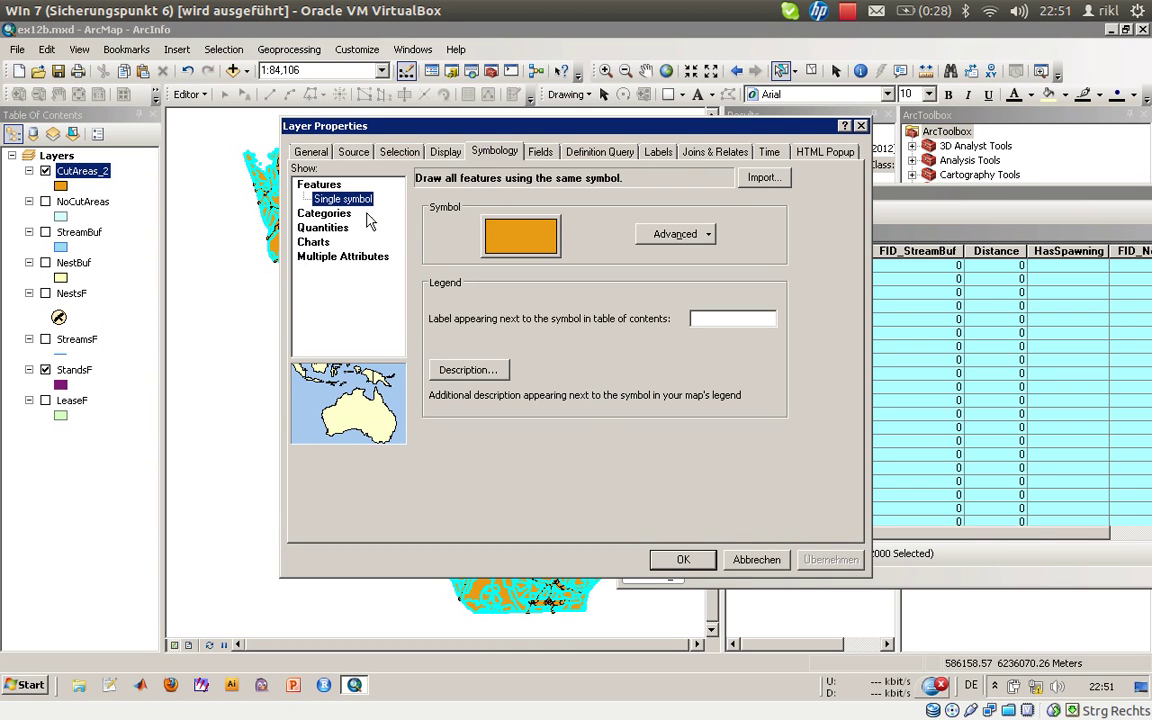
pyautogui.click(322, 212)
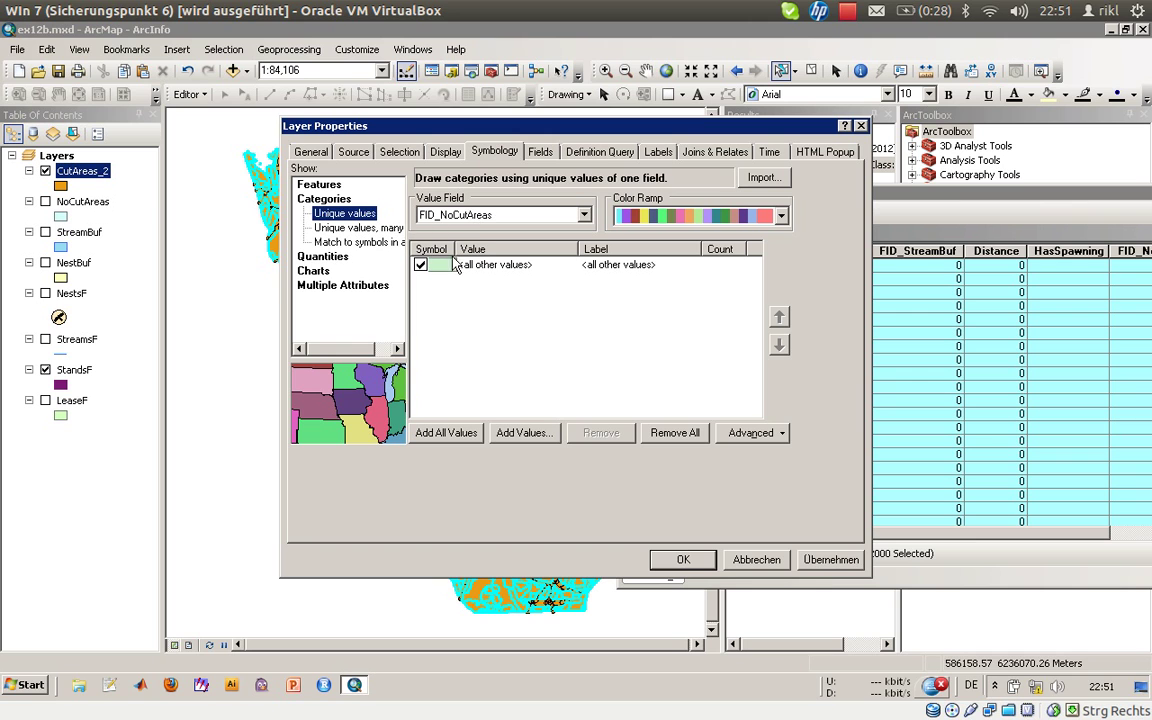
pyautogui.click(442, 214)
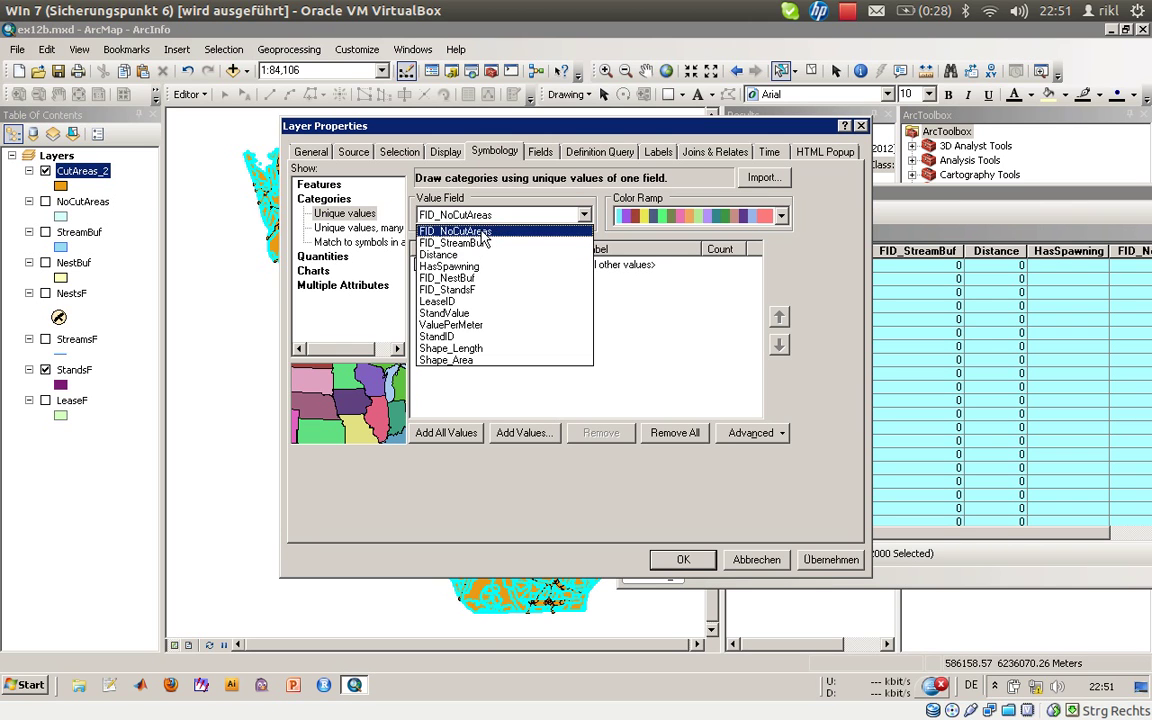
pyautogui.click(484, 232)
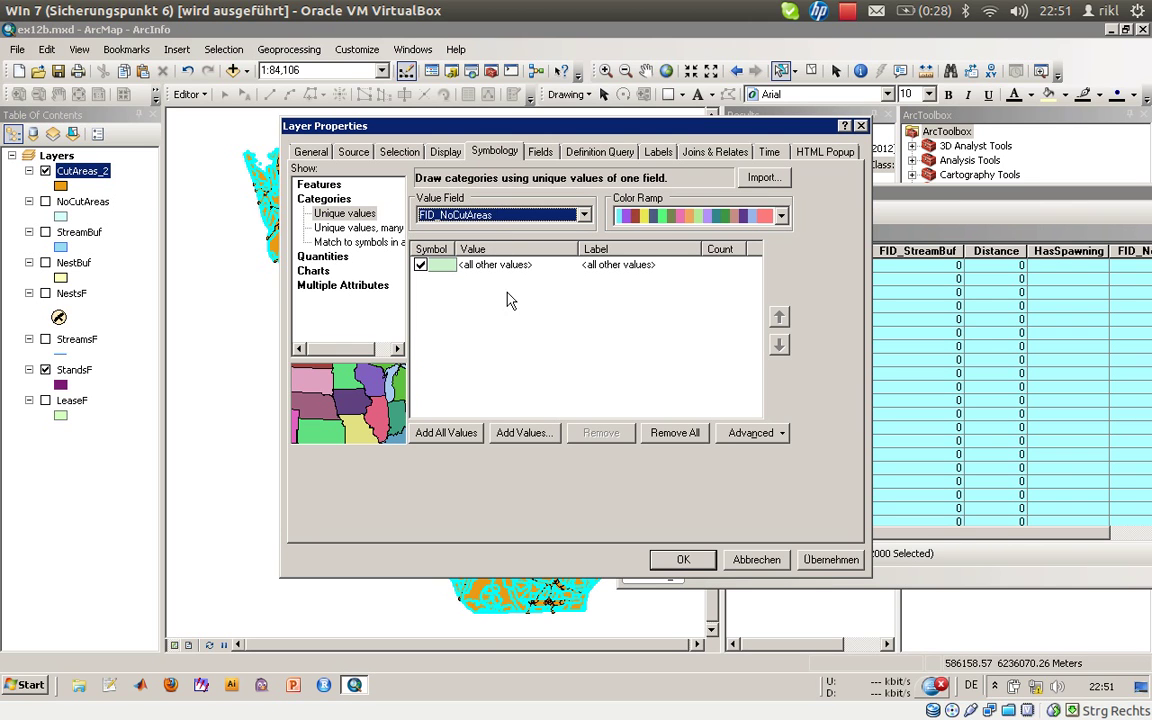
pyautogui.click(444, 440)
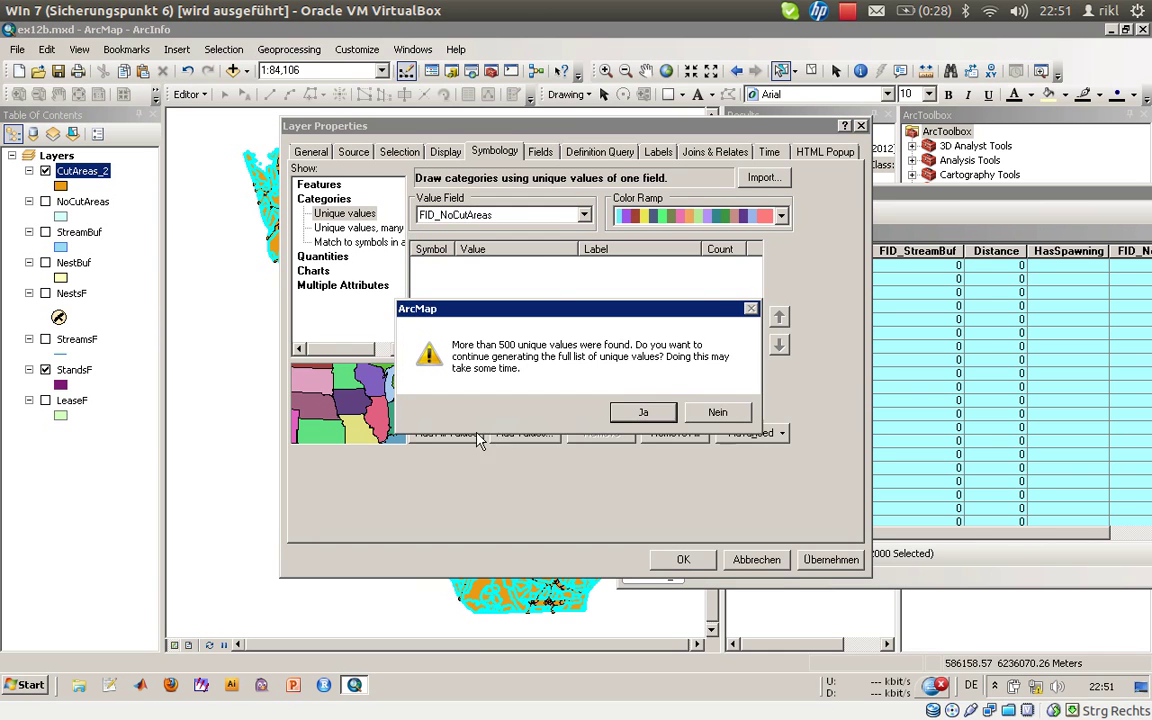
pyautogui.click(719, 412)
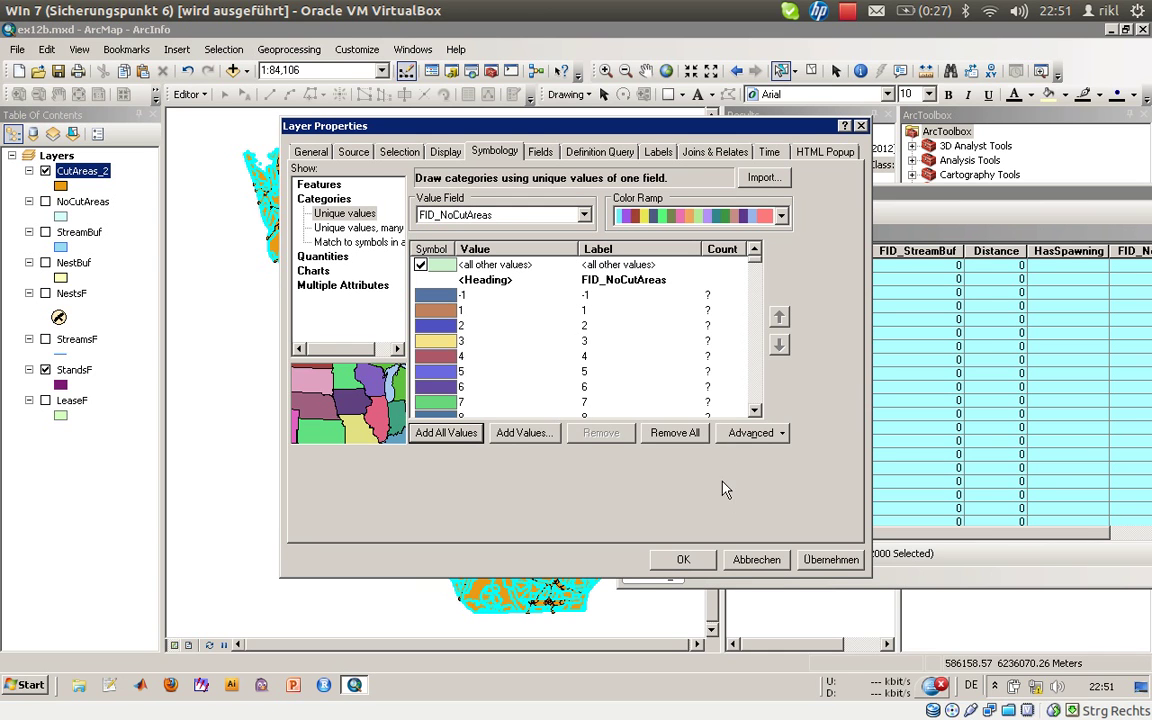
pyautogui.click(330, 257)
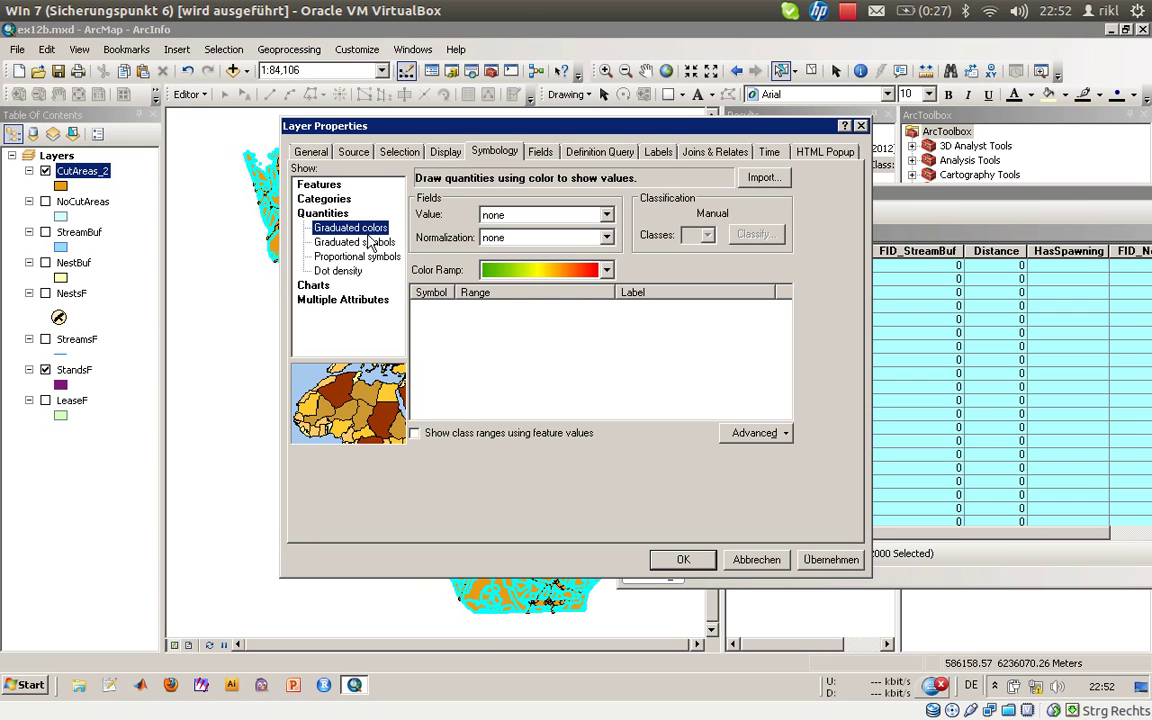
# Choose Graduated colors with FID_NoCutAreas as the value field.
pyautogui.click(324, 199)
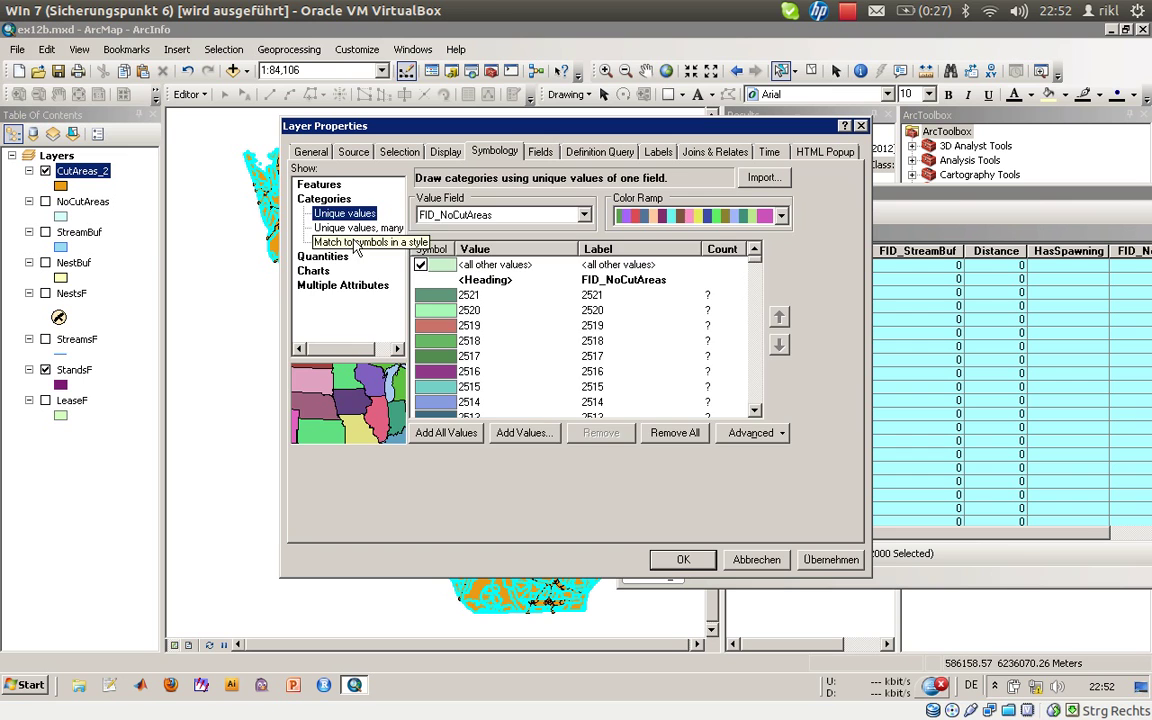
pyautogui.click(302, 184)
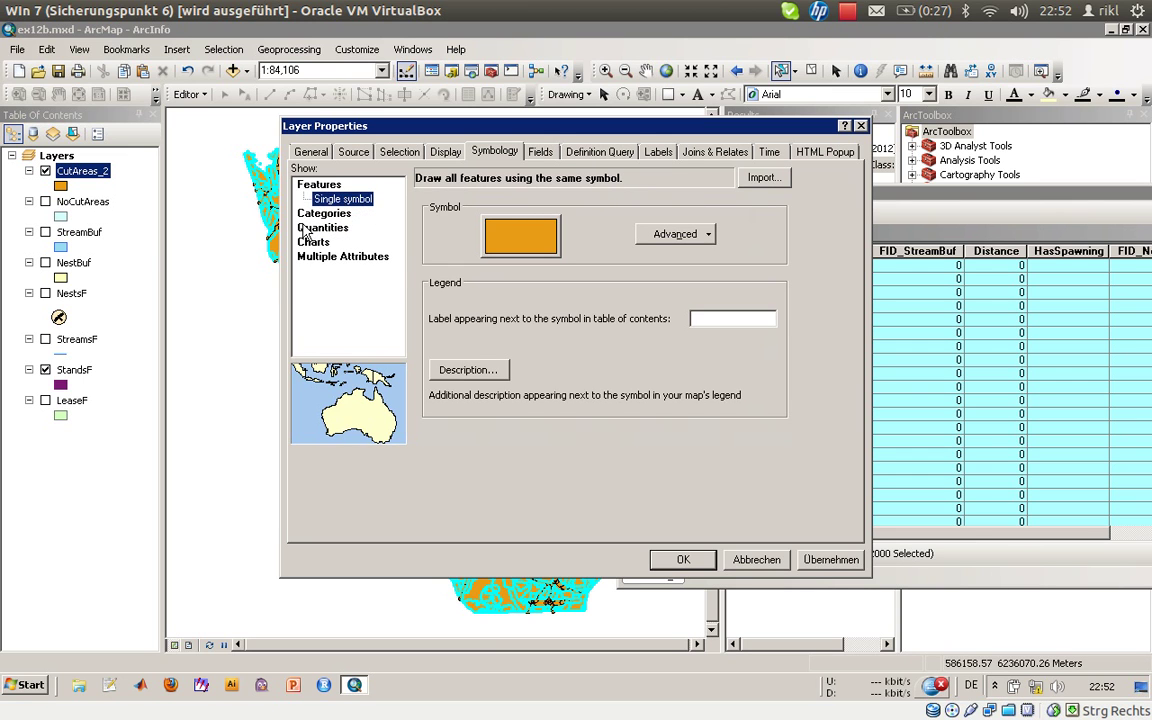
pyautogui.click(322, 227)
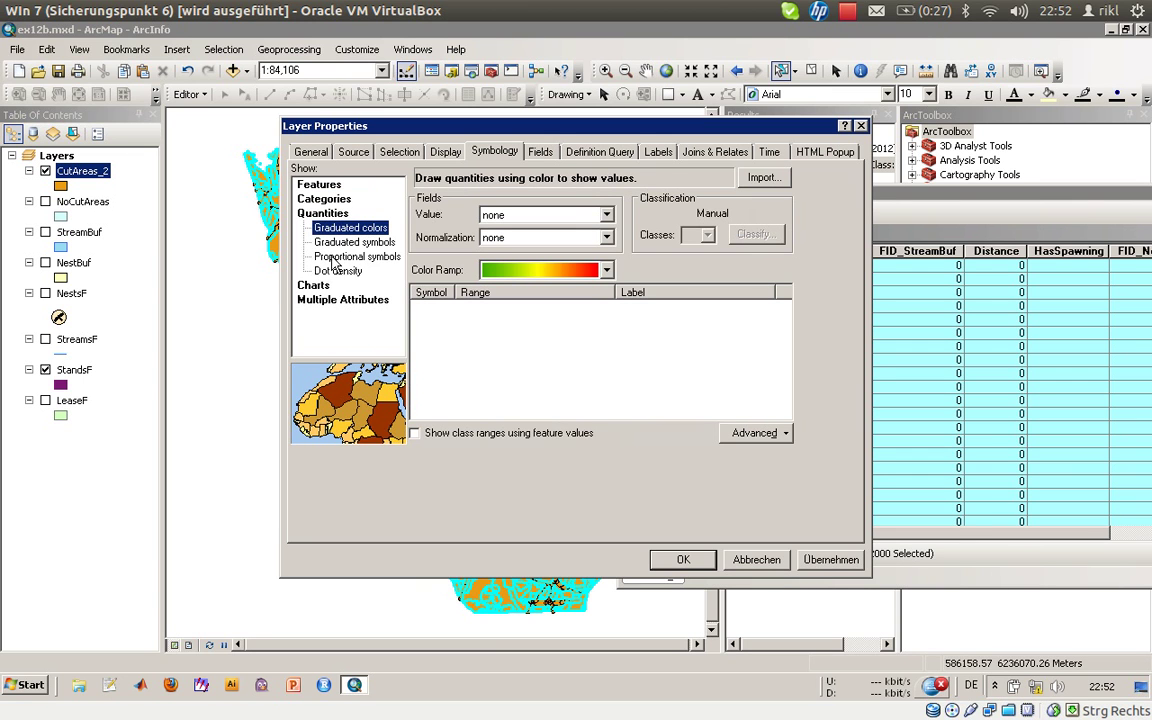
pyautogui.click(519, 218)
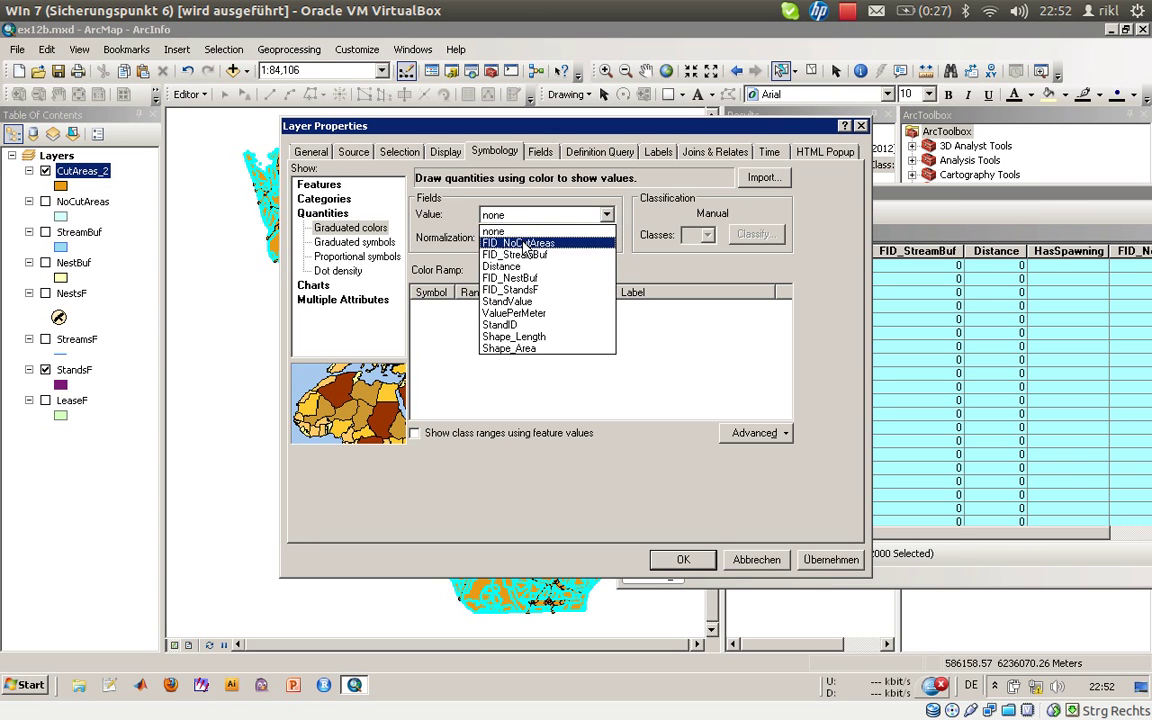
pyautogui.click(522, 244)
# Use 2 classes with the first break set to 0 and apply.
pyautogui.click(706, 235)
pyautogui.scroll(1, 705, 255)
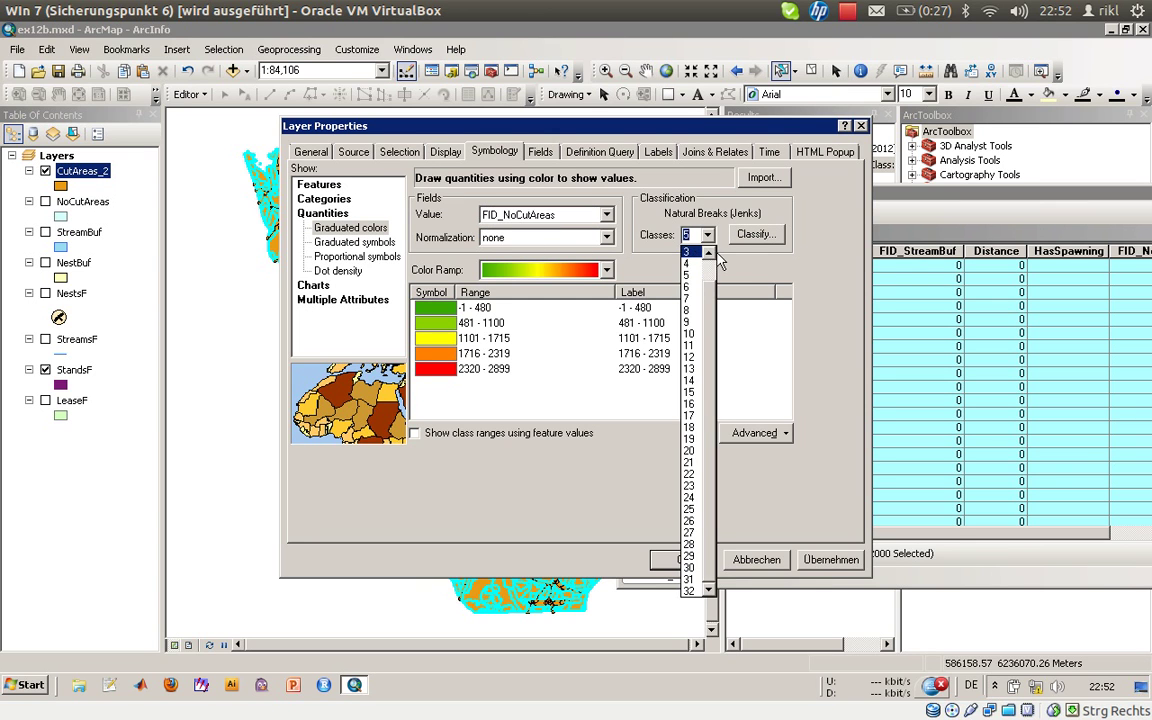
pyautogui.click(686, 256)
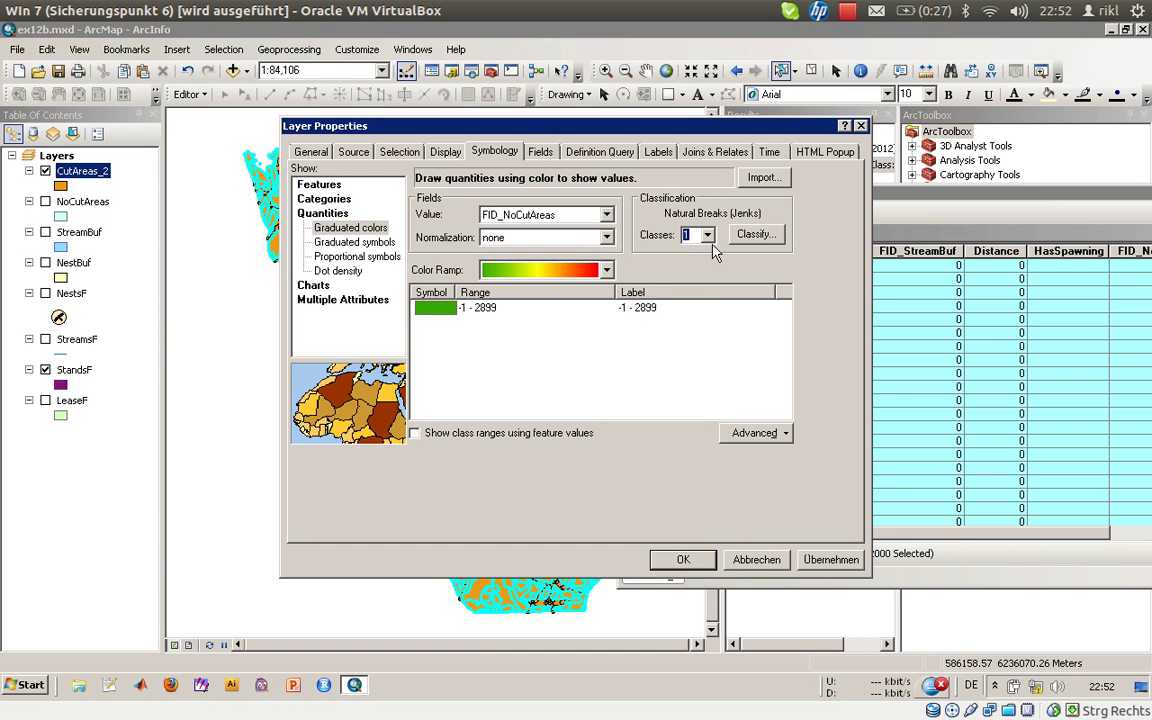
pyautogui.click(706, 235)
pyautogui.click(690, 262)
pyautogui.click(738, 241)
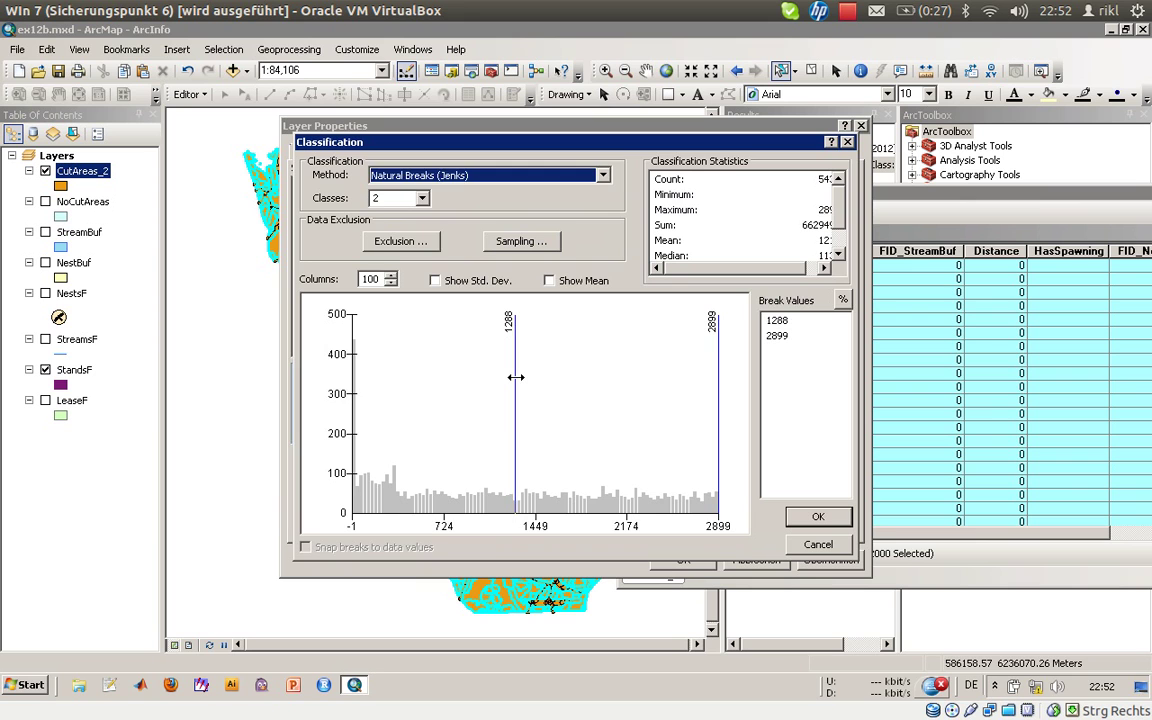
pyautogui.moveTo(515, 377); pyautogui.dragTo(358, 391)
pyautogui.click(774, 320)
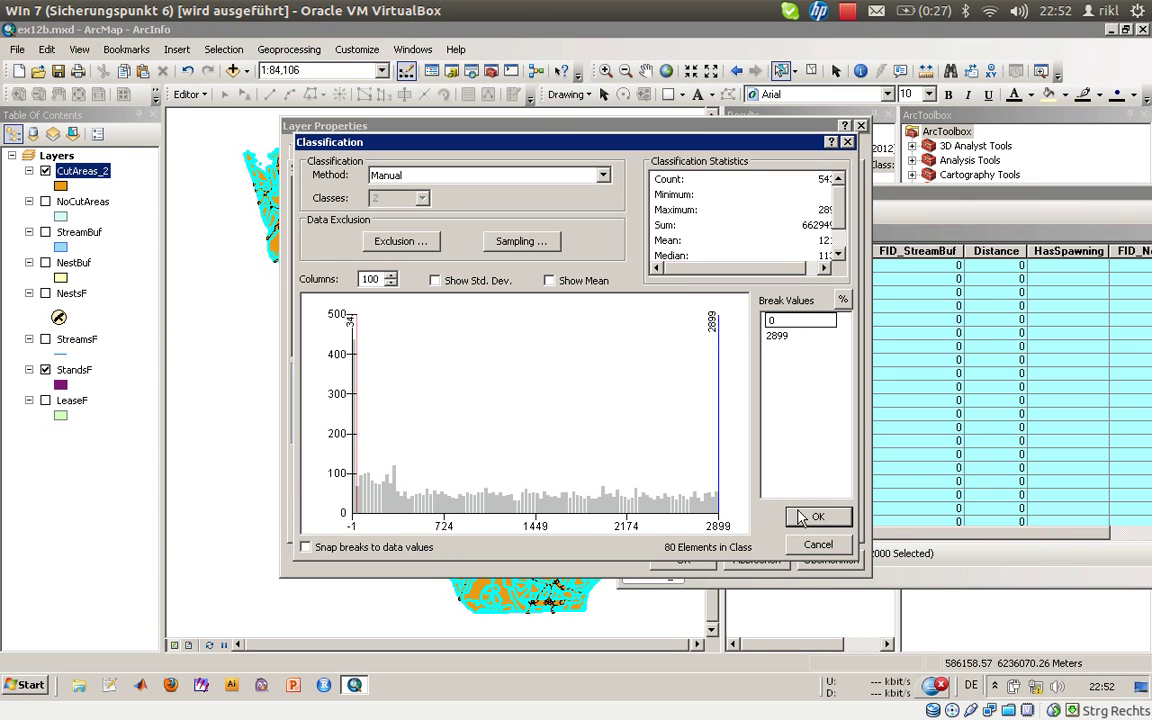
pyautogui.press('Return')
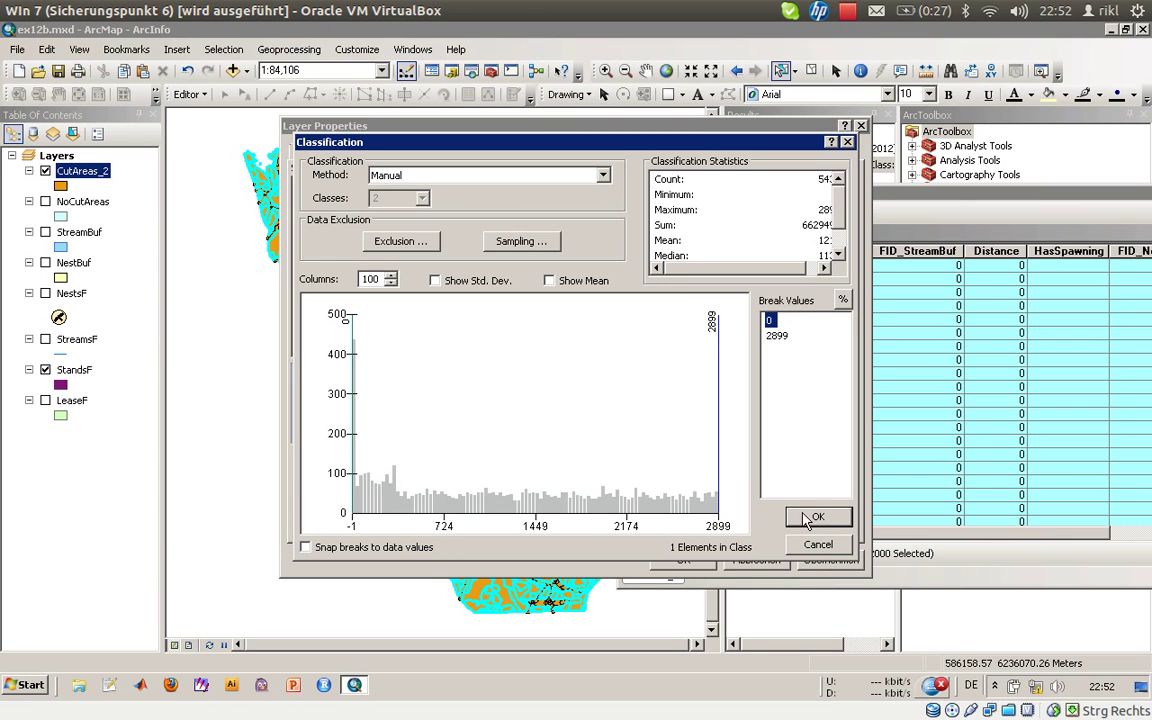
pyautogui.click(816, 520)
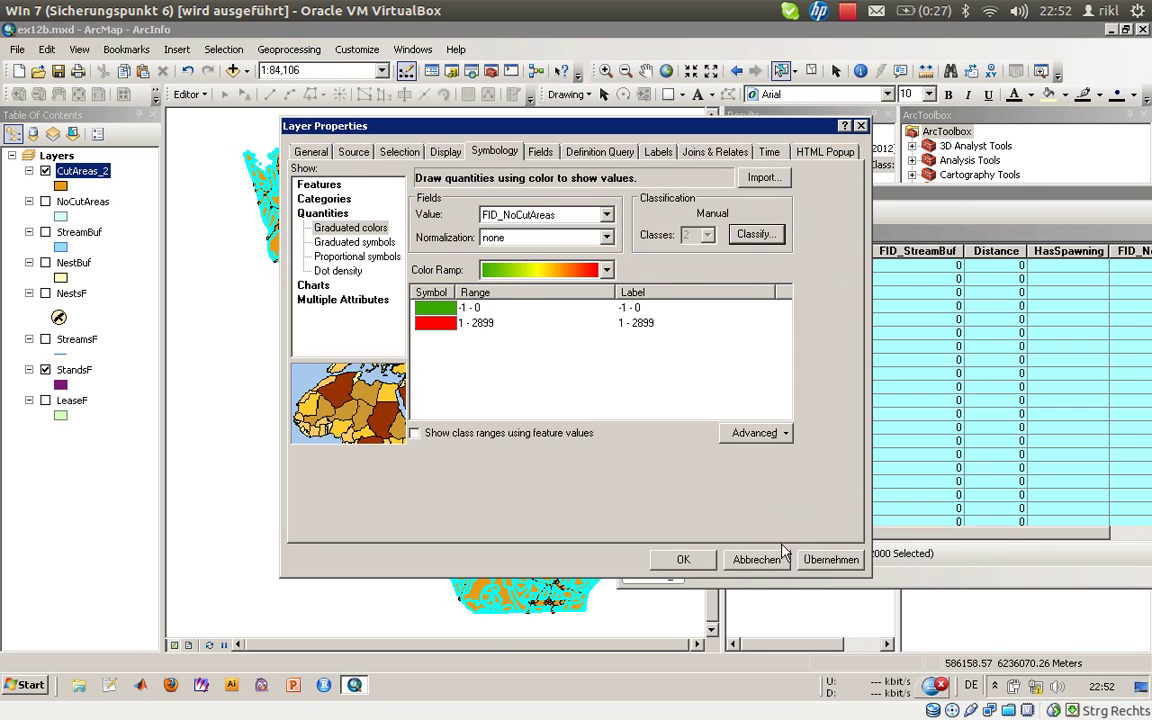
# Apply the CutAreas_2 symbology and clear the feature selection, leaving plain green and red classes.
pyautogui.click(700, 561)
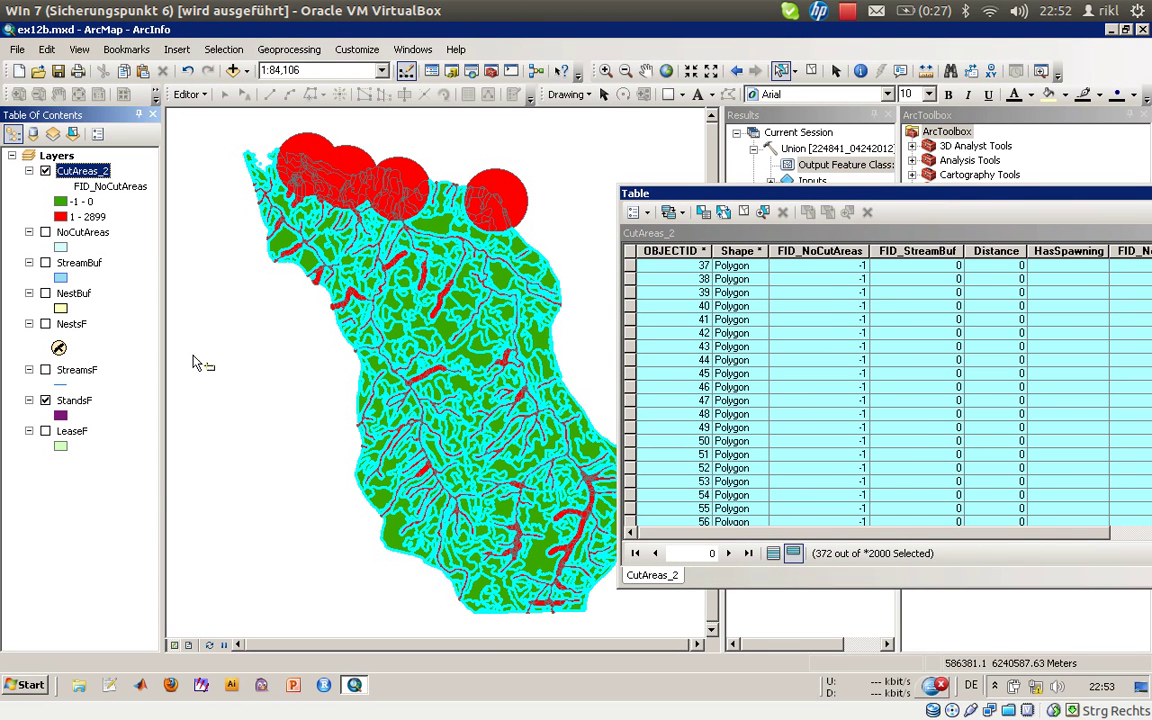
pyautogui.rightClick(81, 173)
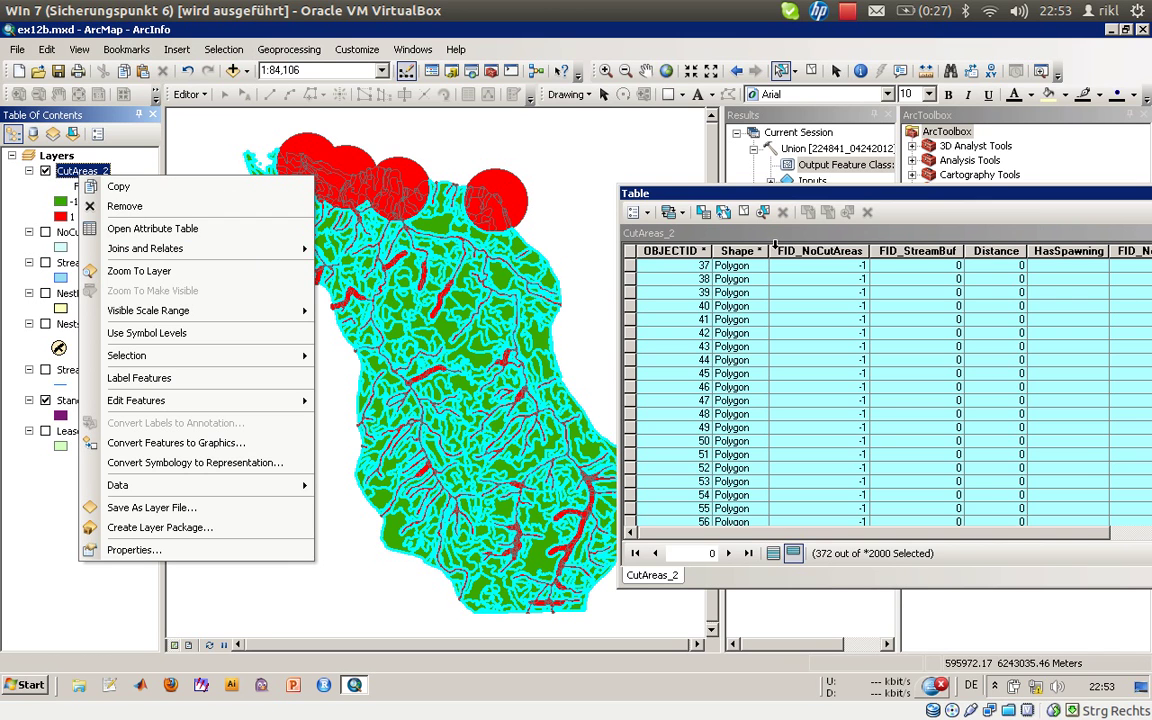
pyautogui.click(743, 215)
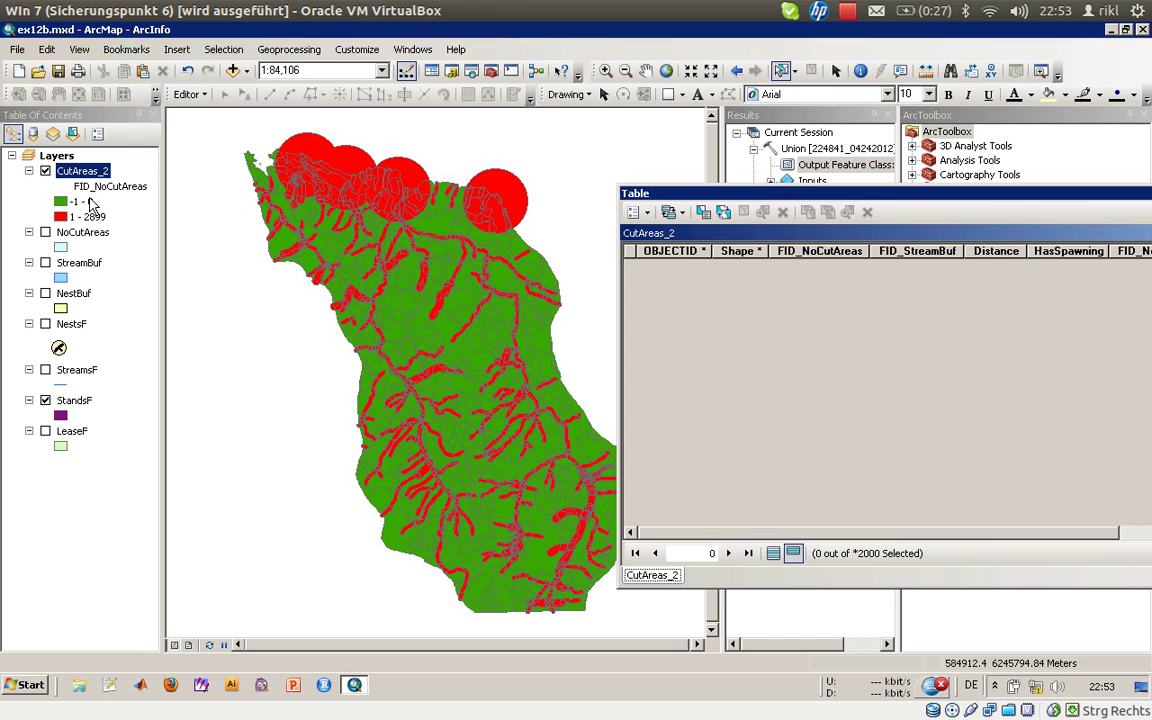
pyautogui.click(89, 202)
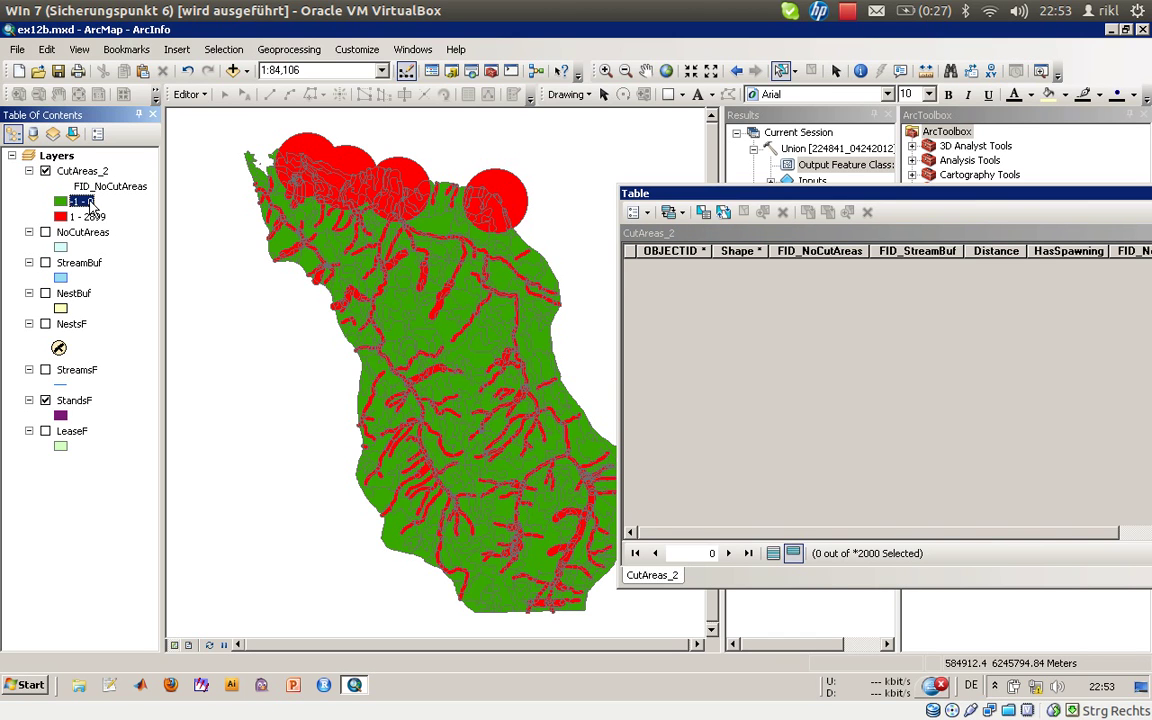
pyautogui.press('Escape')
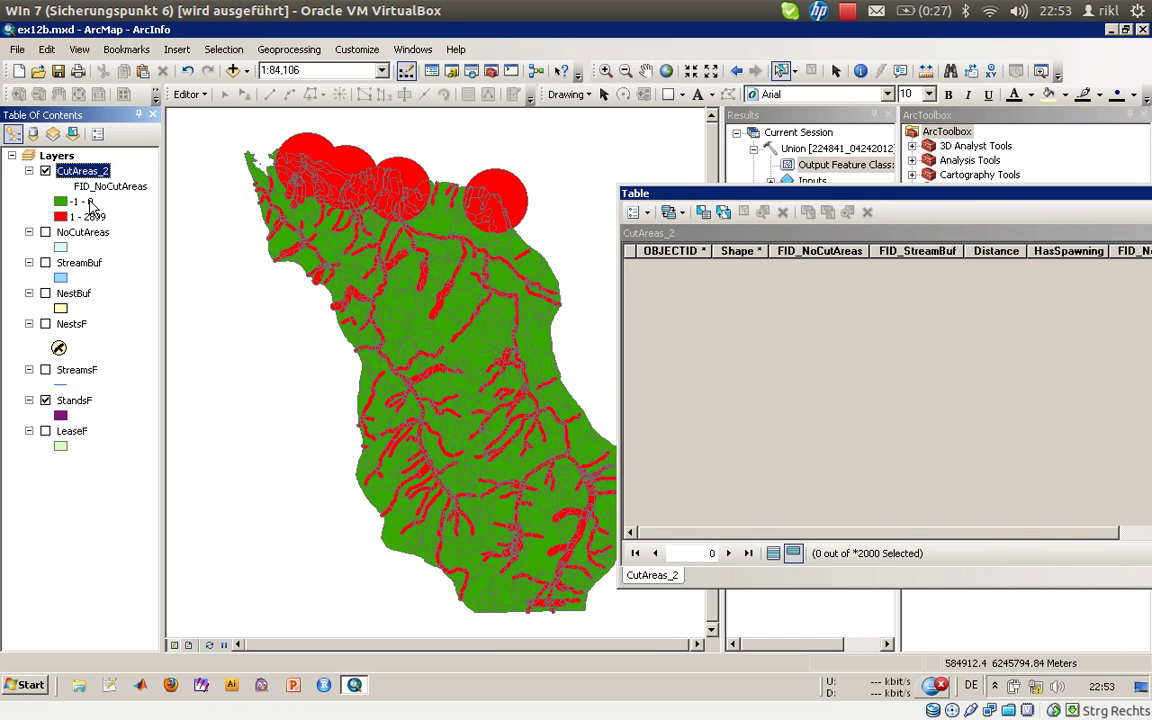
# Relabel the CutAreas_2 classes 'Cut Areas' (-1–0) and 'No Cut Areas' (1–2899), then reopen its properties.
pyautogui.doubleClick(89, 203)
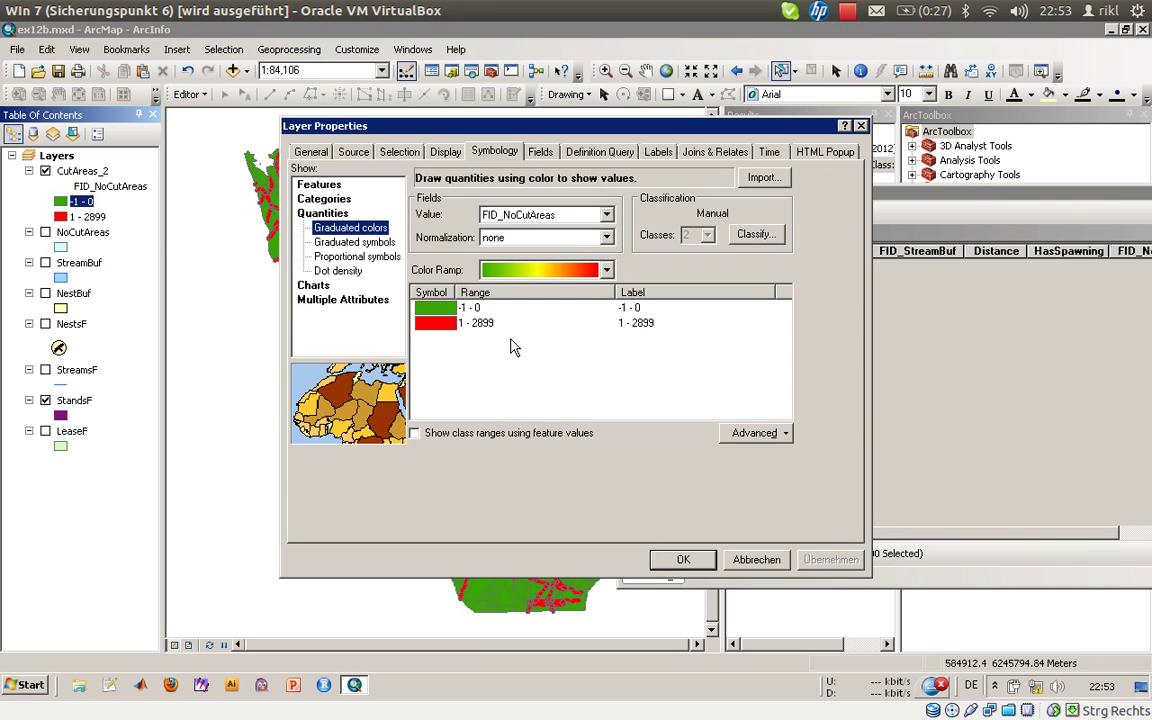
pyautogui.click(632, 308)
pyautogui.click(640, 308)
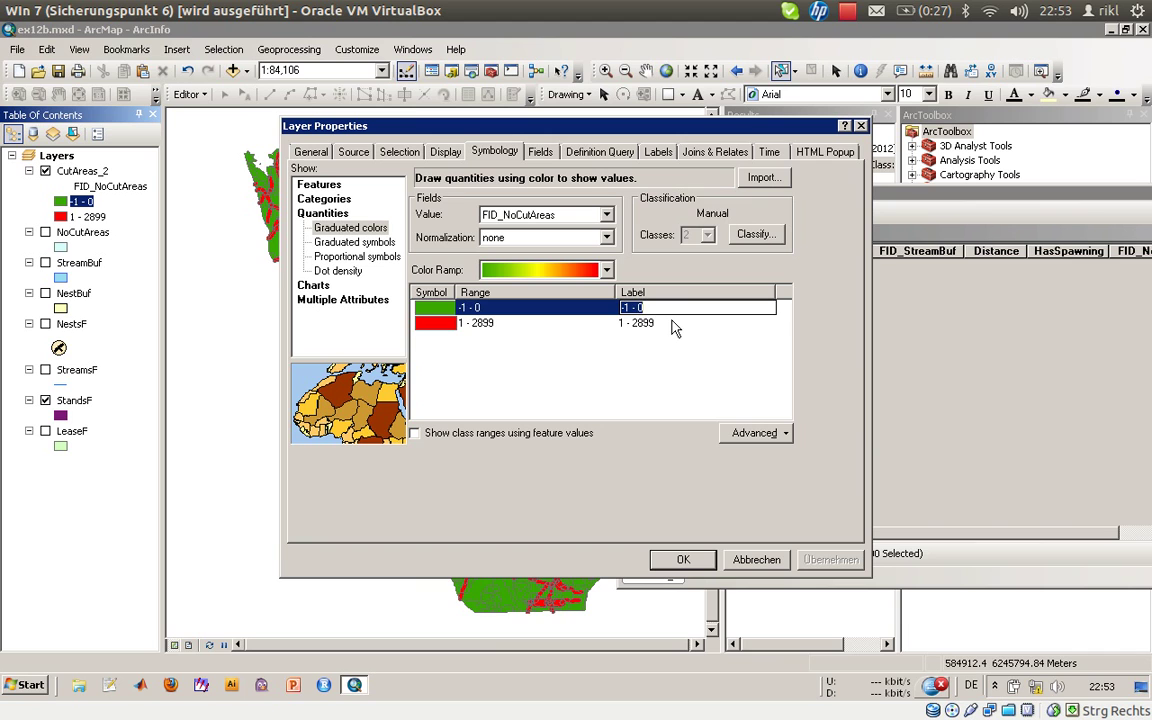
pyautogui.press('BackSpace')
pyautogui.write('Cut Areas')
pyautogui.click(672, 322)
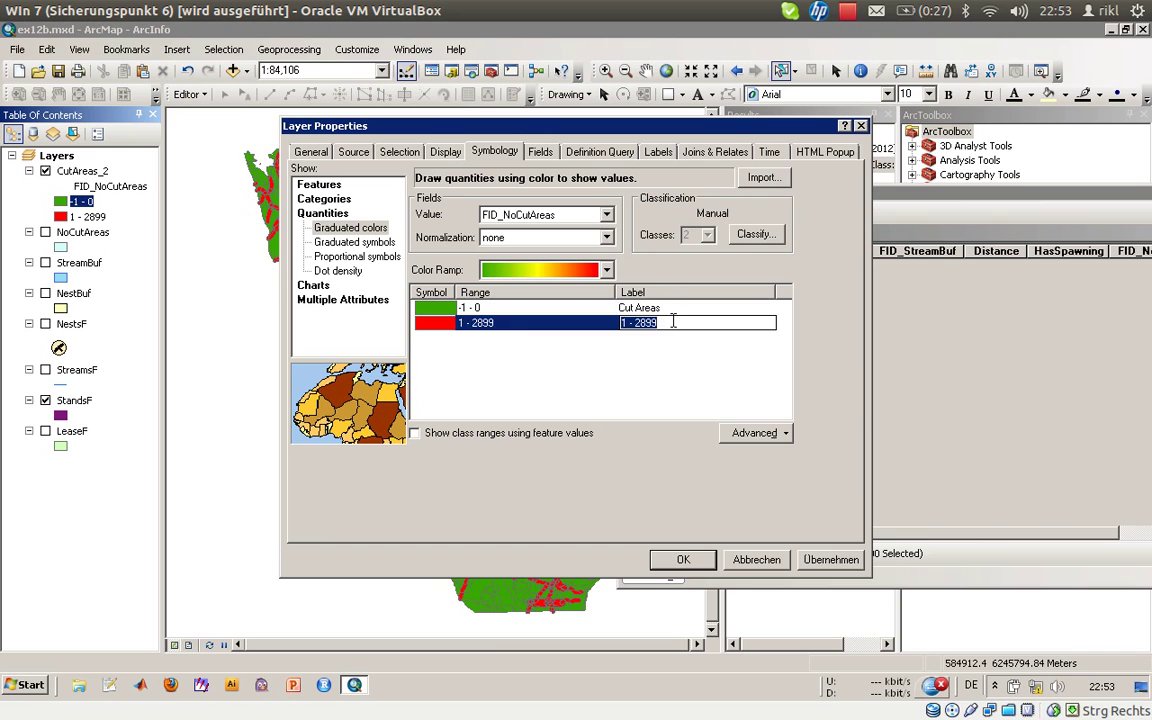
pyautogui.write('No Cut Areas')
pyautogui.click(683, 559)
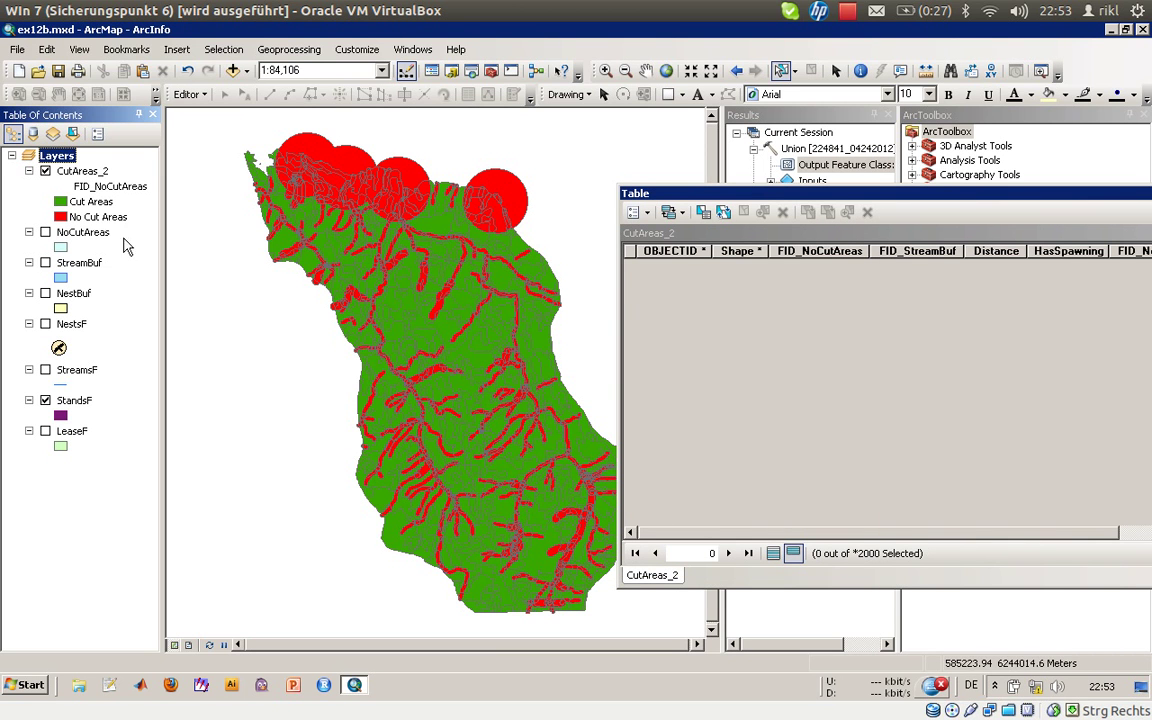
pyautogui.doubleClick(70, 170)
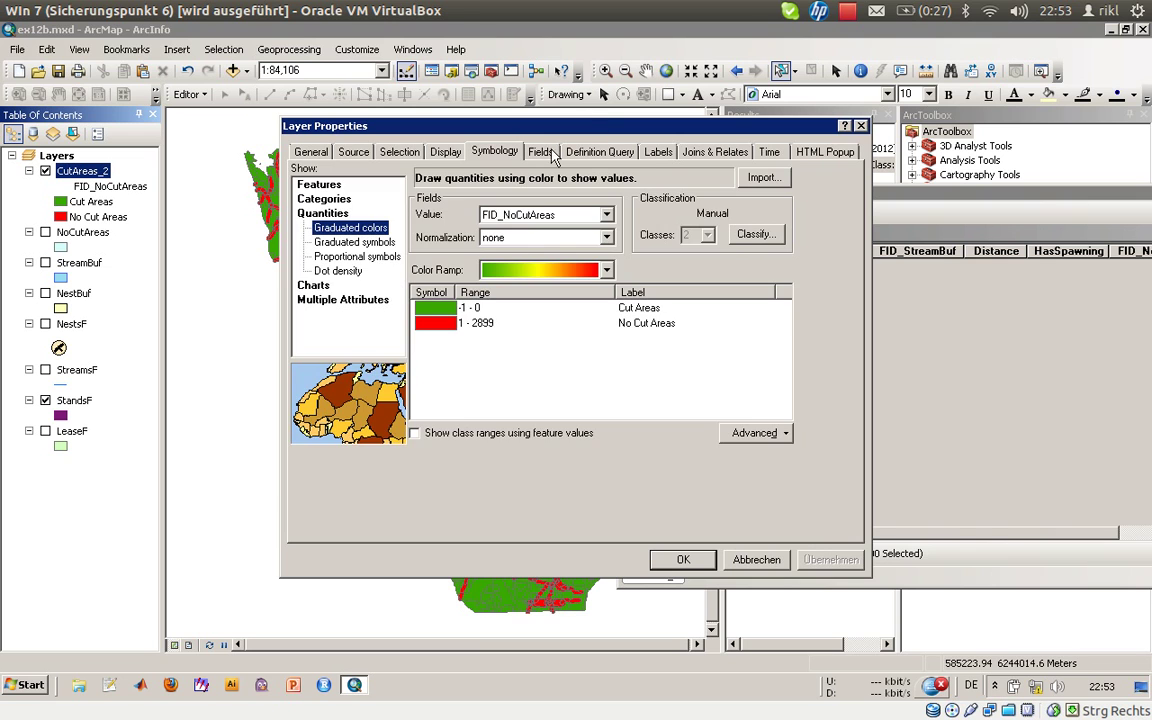
# Set FID_NoCutAreas as the CutAreas_2 label field, accept the expression, and close Layer Properties.
pyautogui.click(656, 151)
pyautogui.click(477, 295)
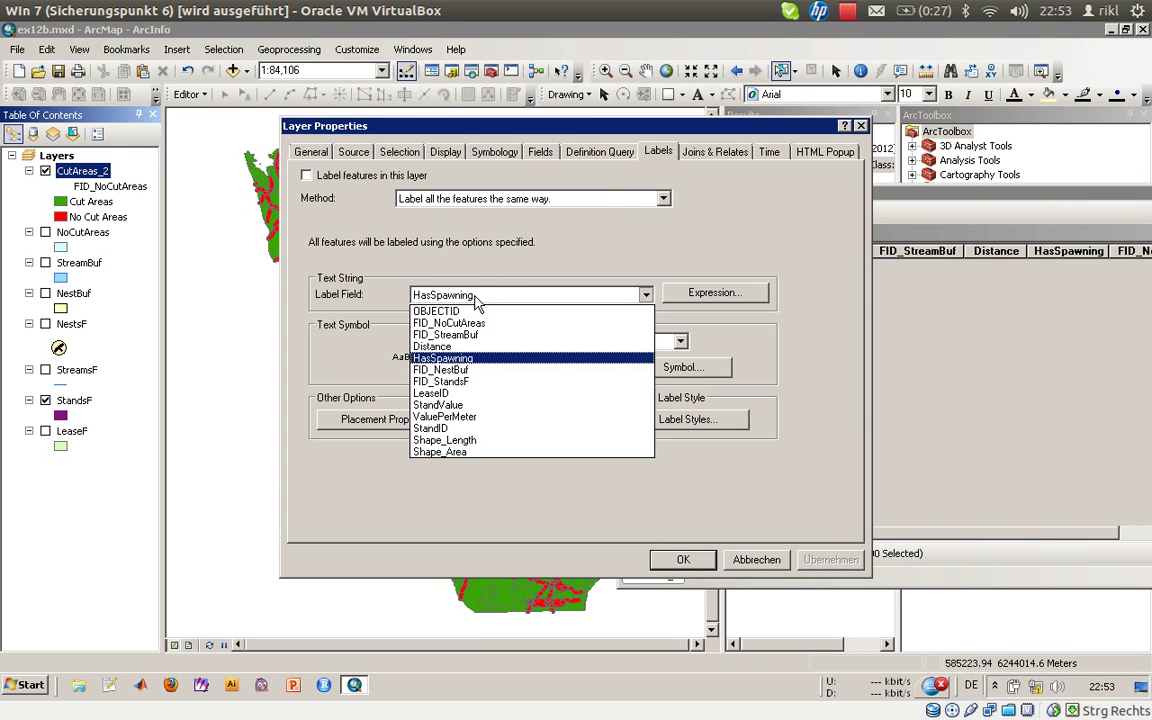
pyautogui.click(485, 324)
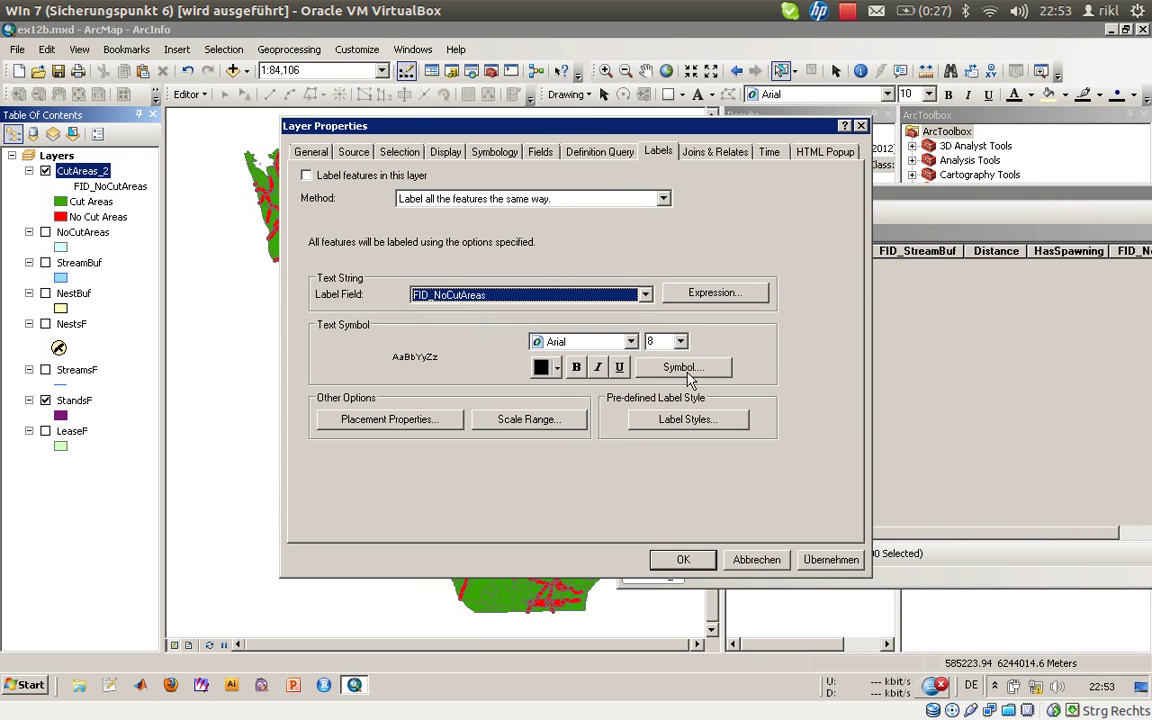
pyautogui.click(706, 300)
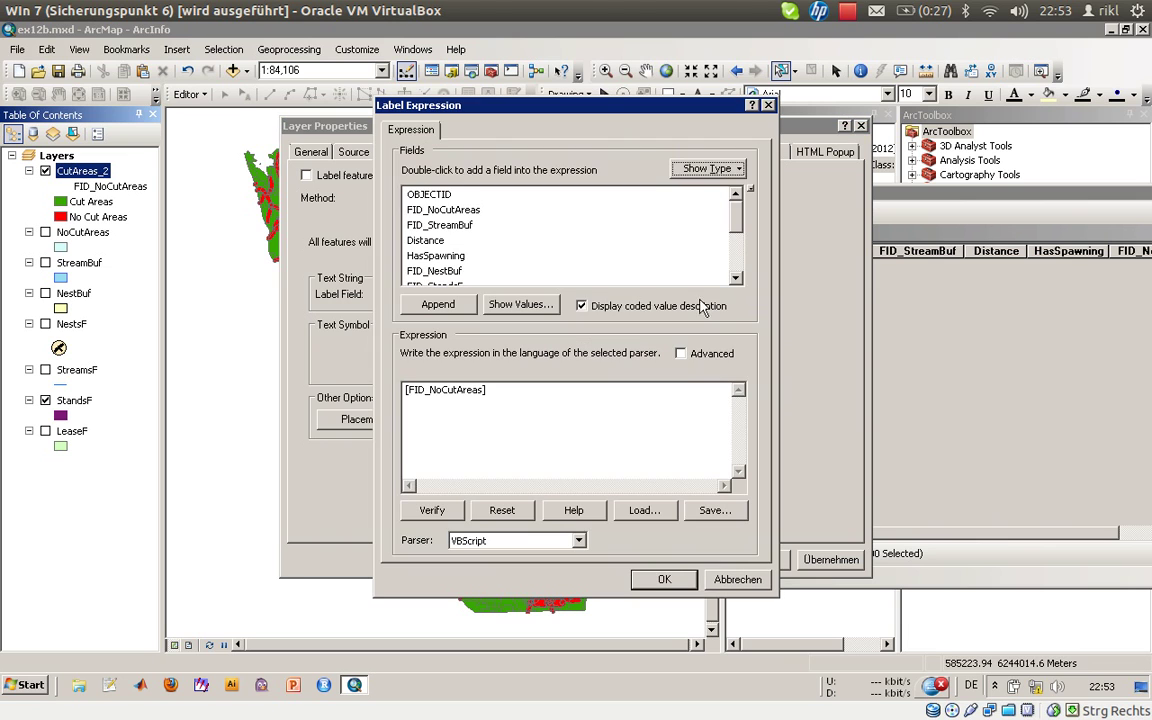
pyautogui.click(510, 402)
pyautogui.click(650, 580)
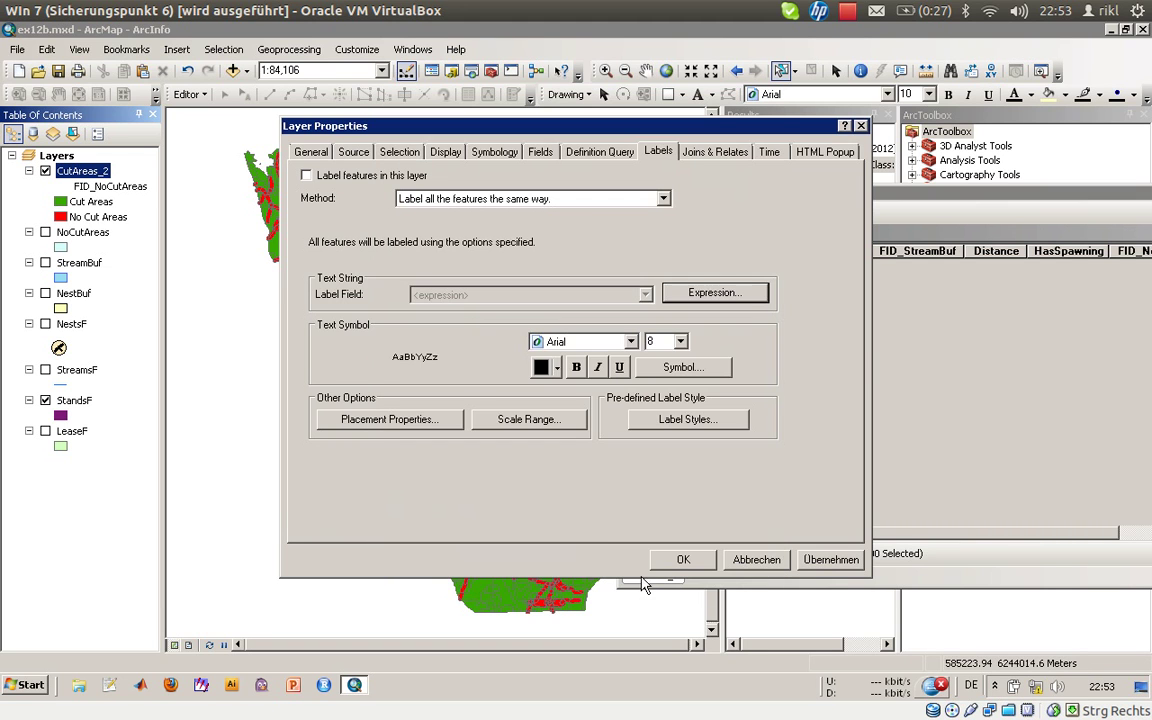
pyautogui.click(672, 558)
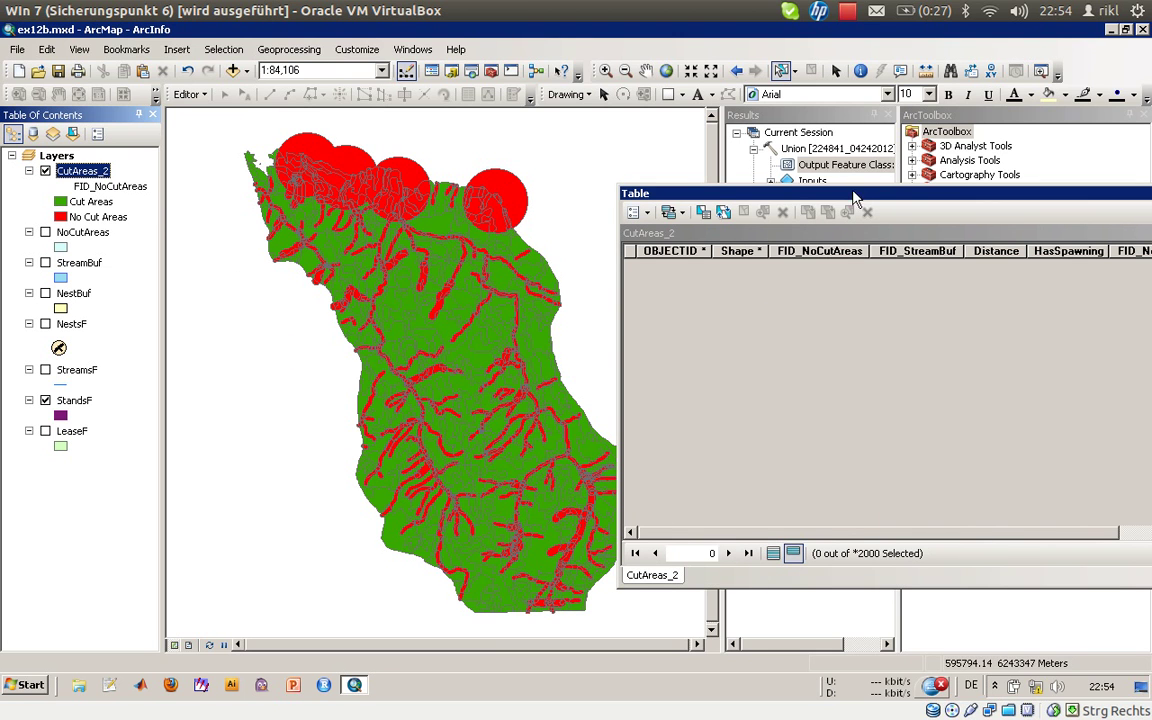
# Move the CutAreas_2 attribute table aside and close it.
pyautogui.moveTo(856, 202); pyautogui.dragTo(636, 212)
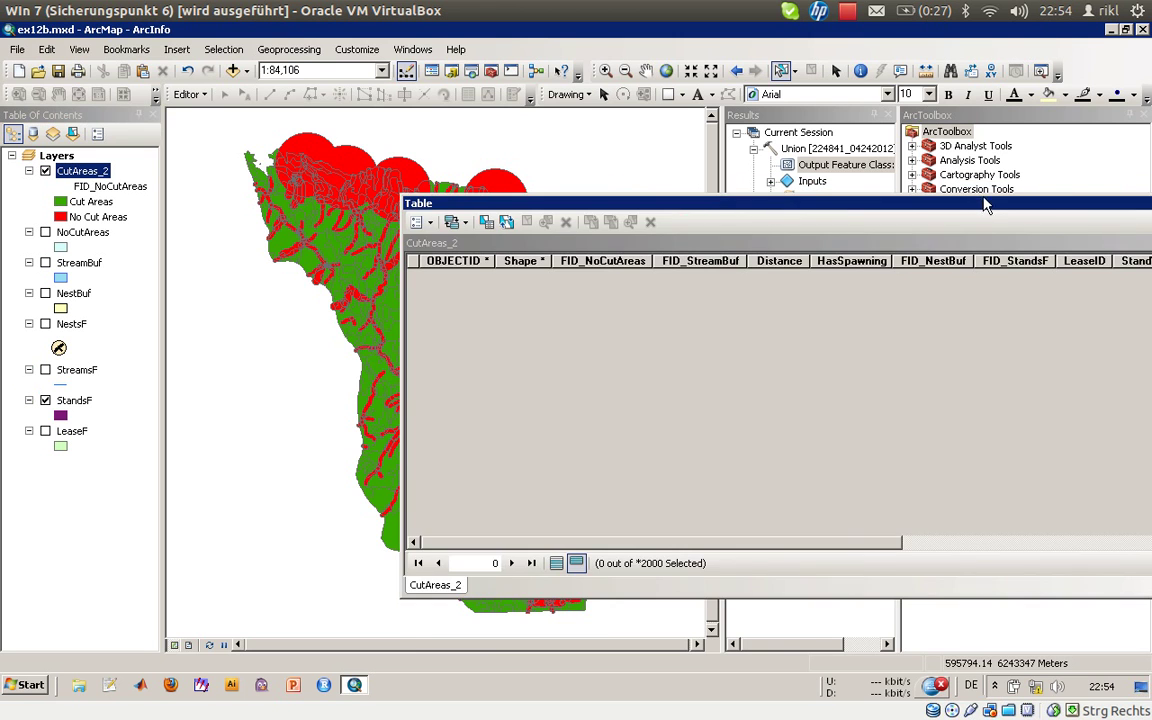
pyautogui.moveTo(985, 208); pyautogui.dragTo(755, 208)
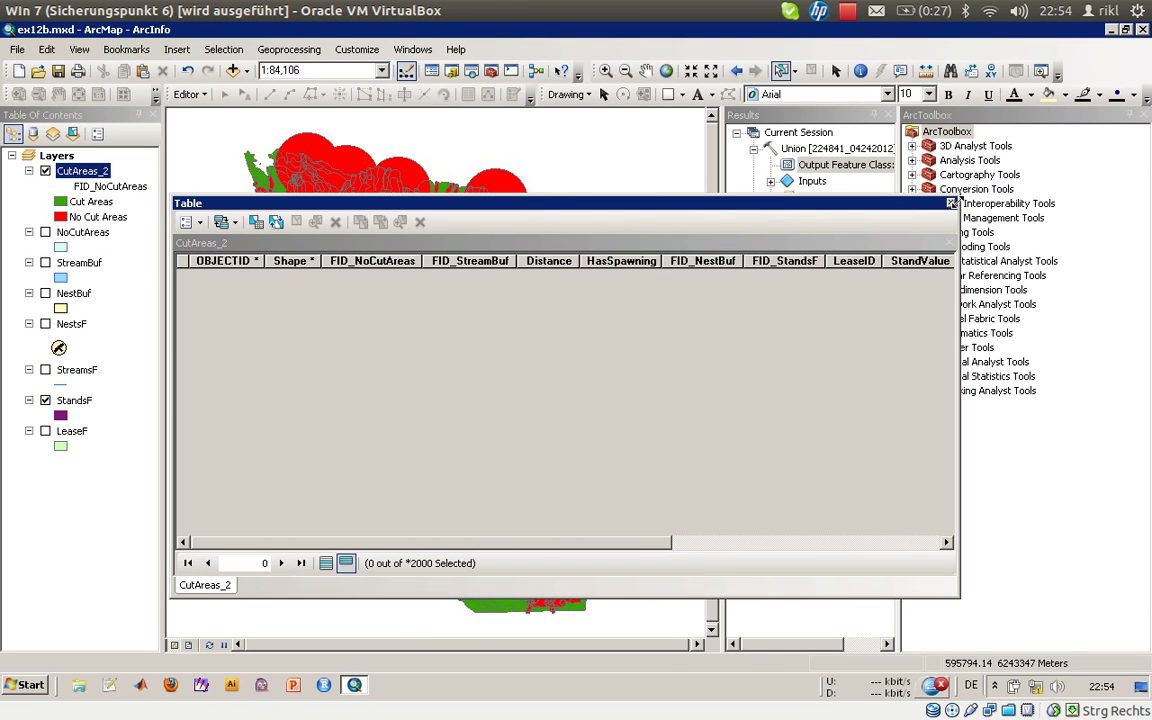
pyautogui.click(950, 204)
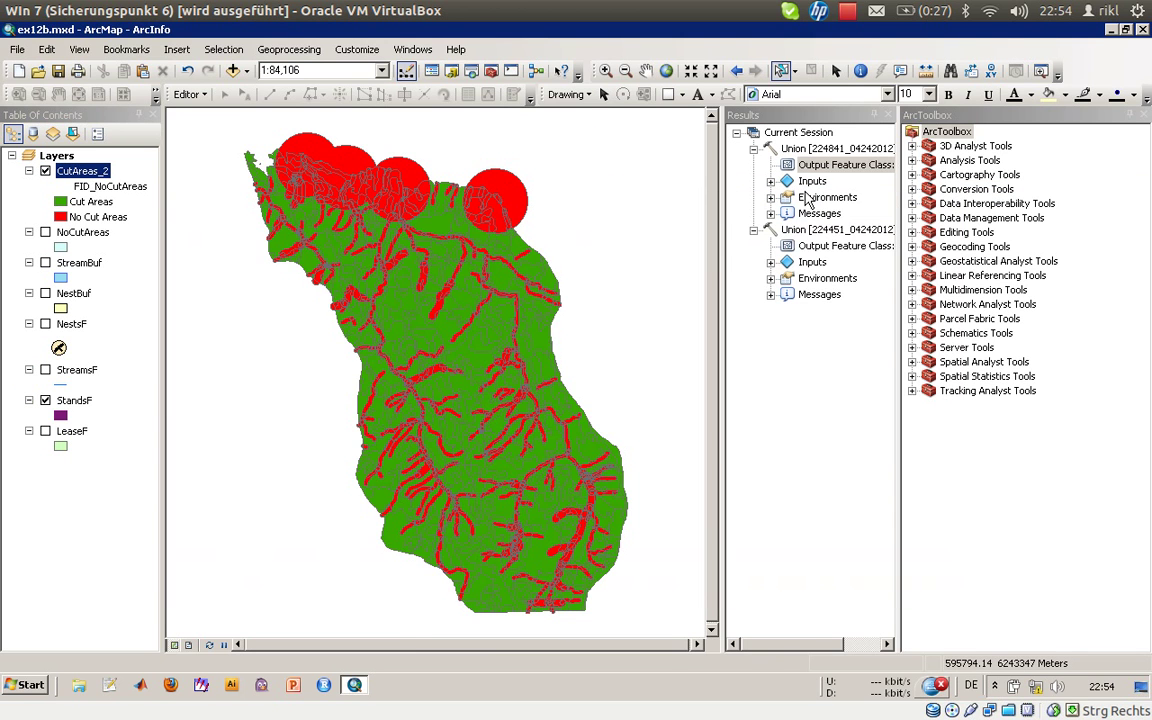